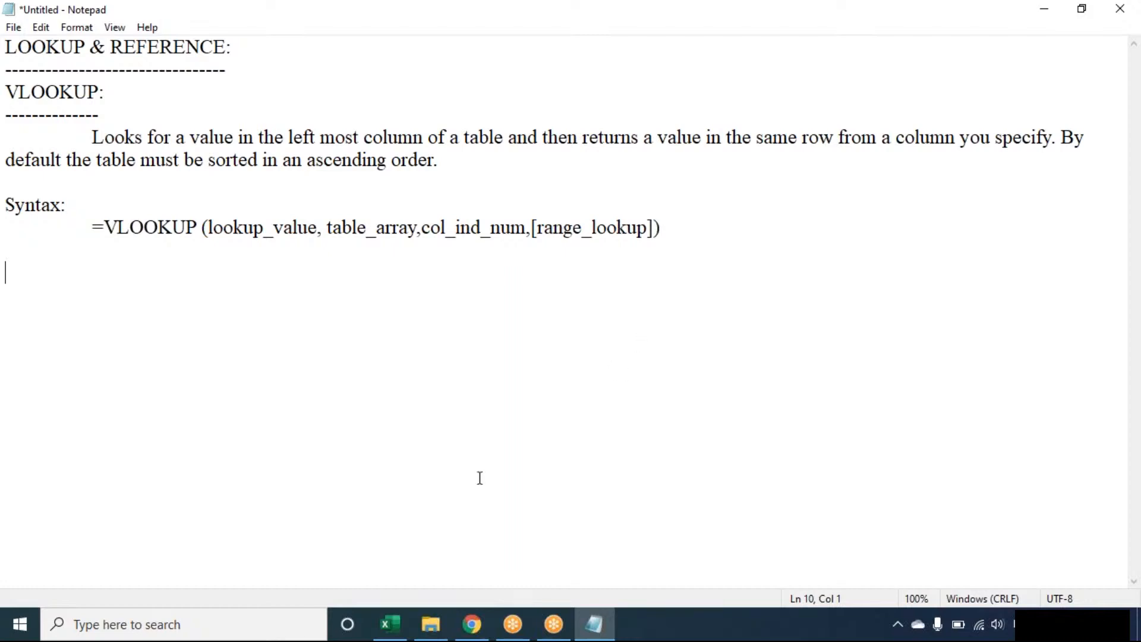
- Switch to the LookupFunctions workbook in Excel and show the Tax Rate column together with the yellow tax table on the Lookups sheet
left_click(795, 27)
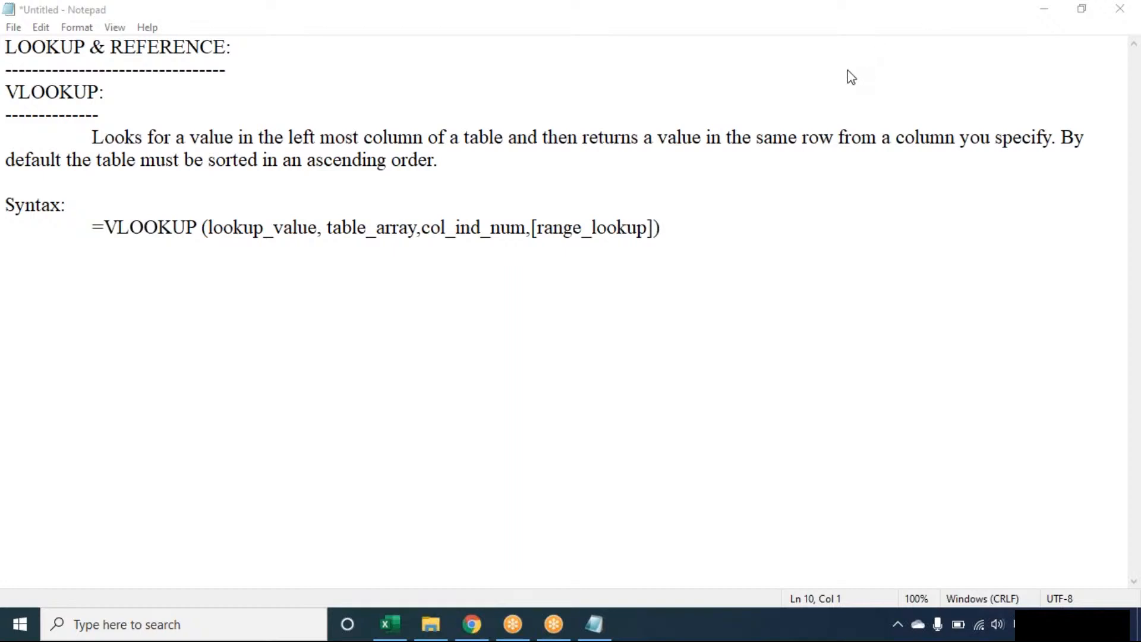
left_click(406, 633)
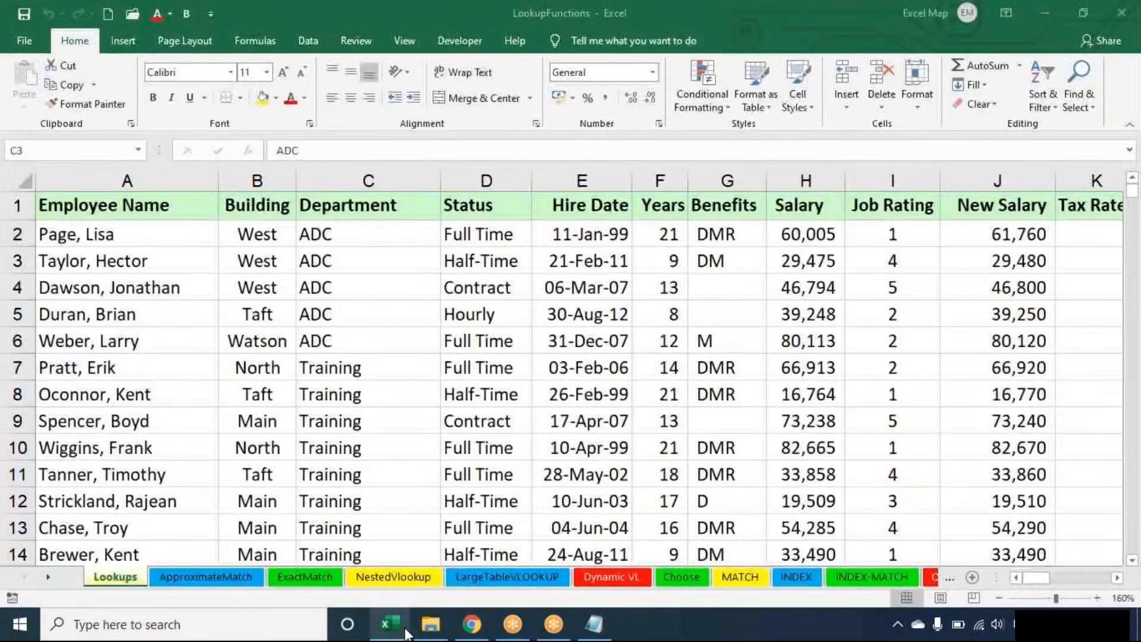
left_click(53, 578)
left_click(24, 577)
left_click(24, 577)
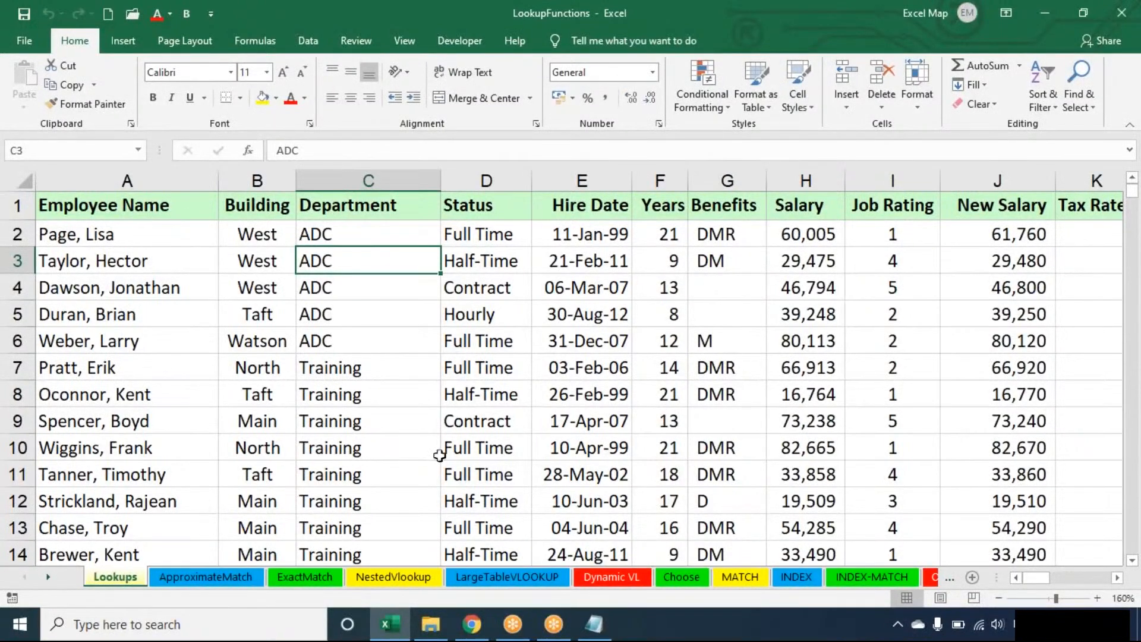
left_click(1117, 578)
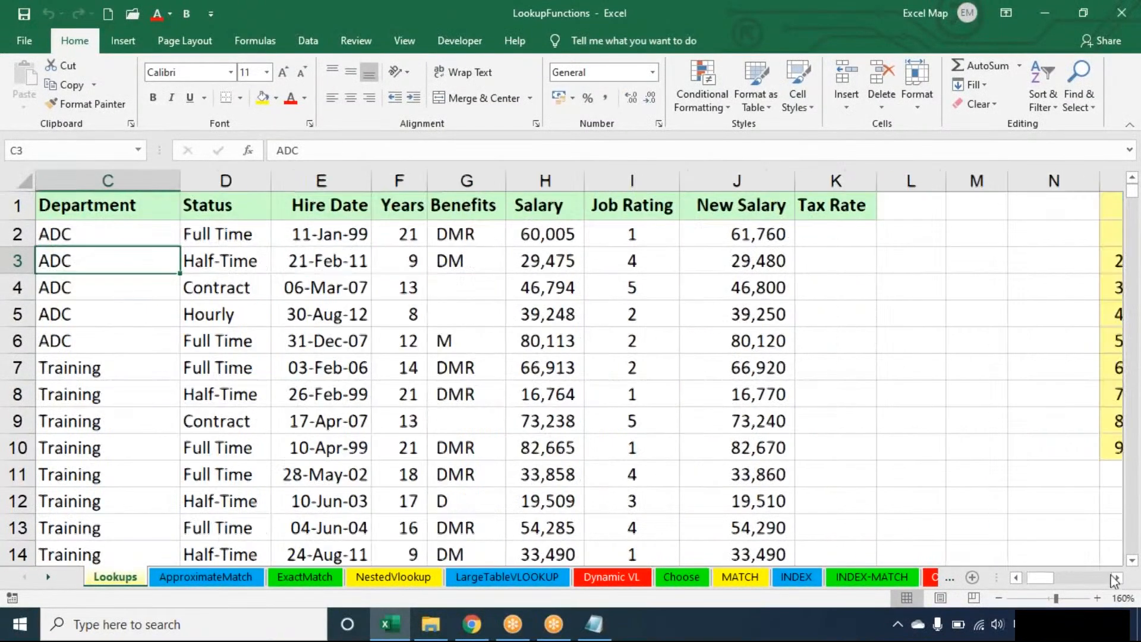
left_click(1017, 578)
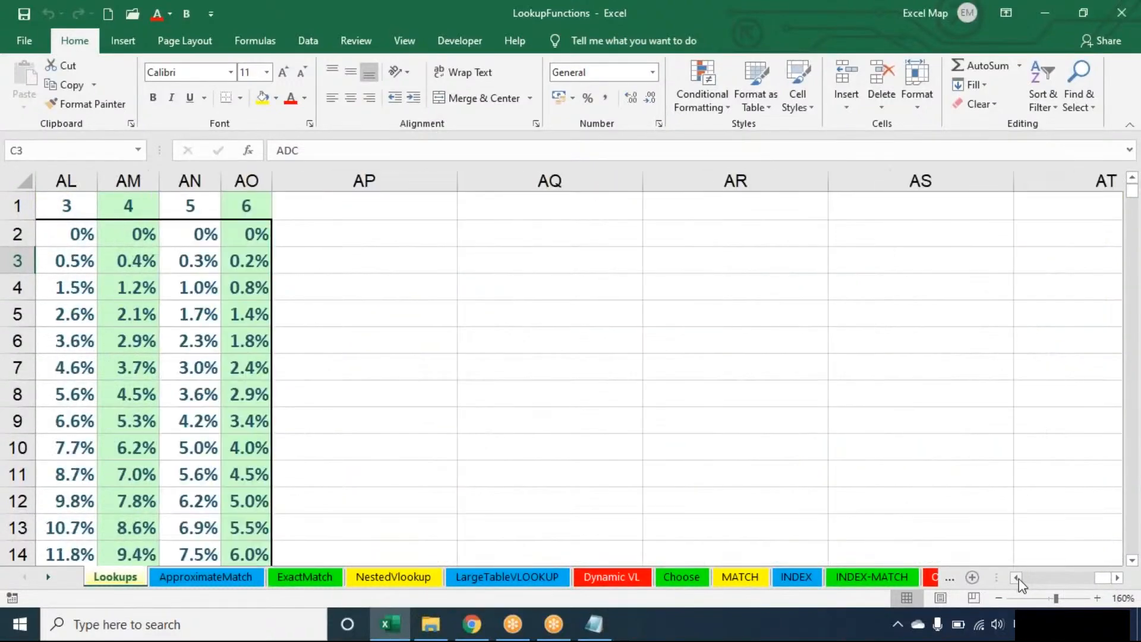
left_click(1017, 578)
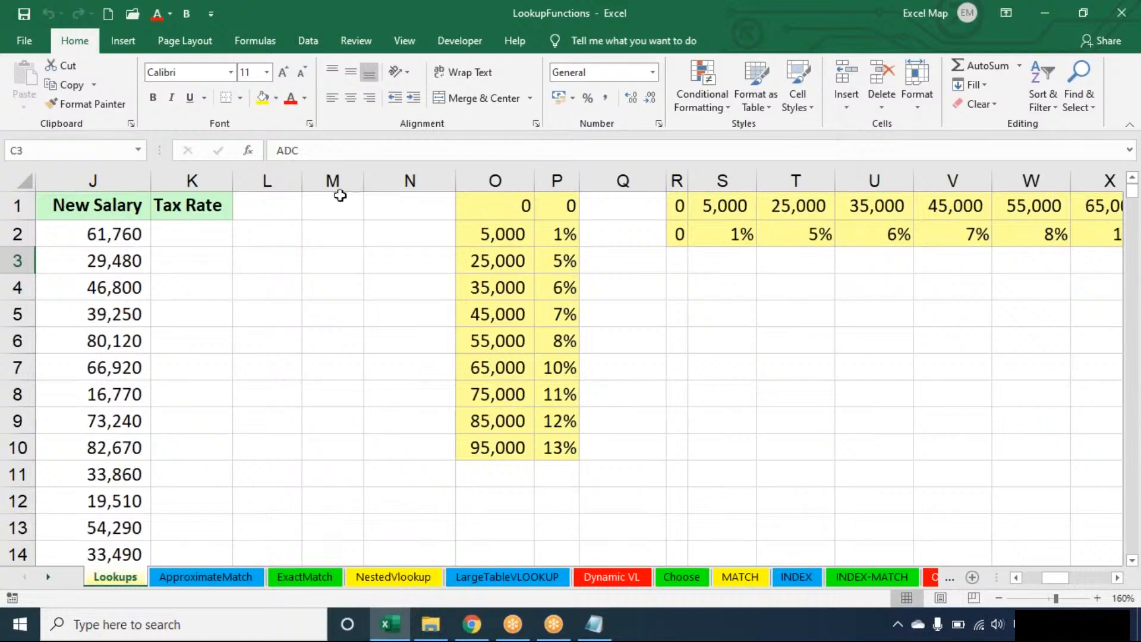
- Examine the New Salary and Tax Rate columns and the salary brackets listed in column O
left_click(112, 180)
left_click(164, 178)
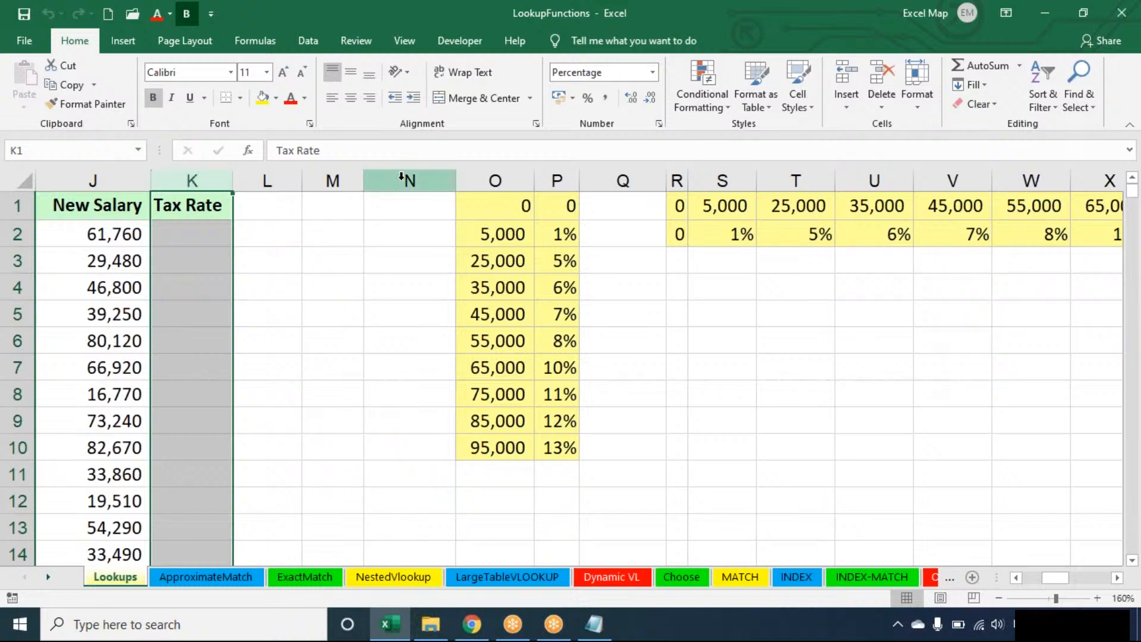
left_click(491, 178)
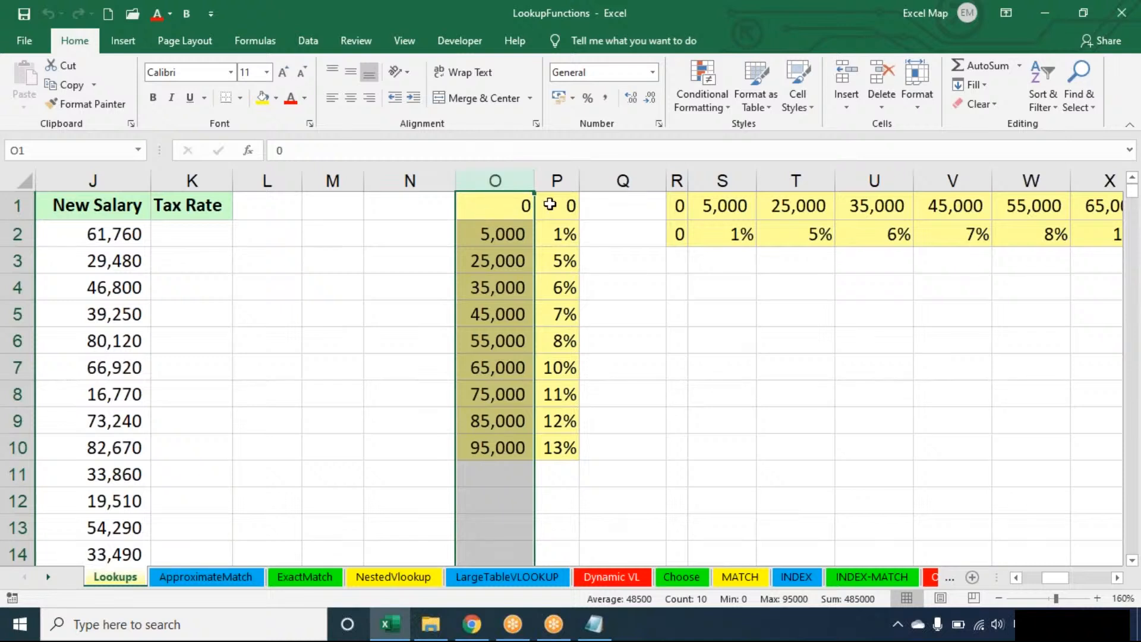
left_click(550, 204)
left_click(507, 233)
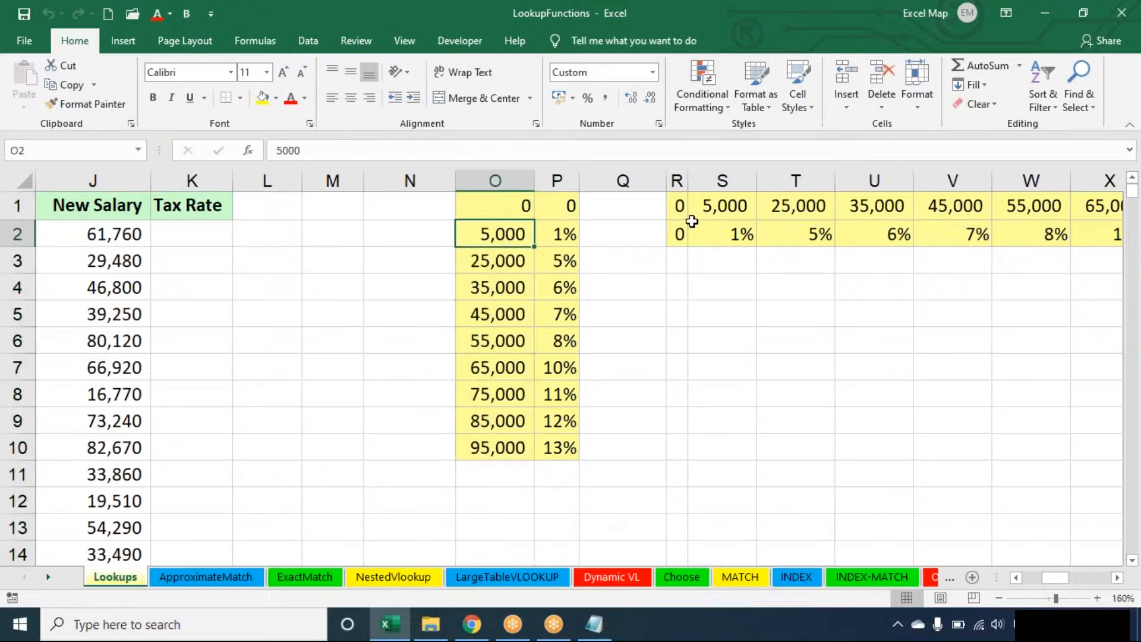
key("Down")
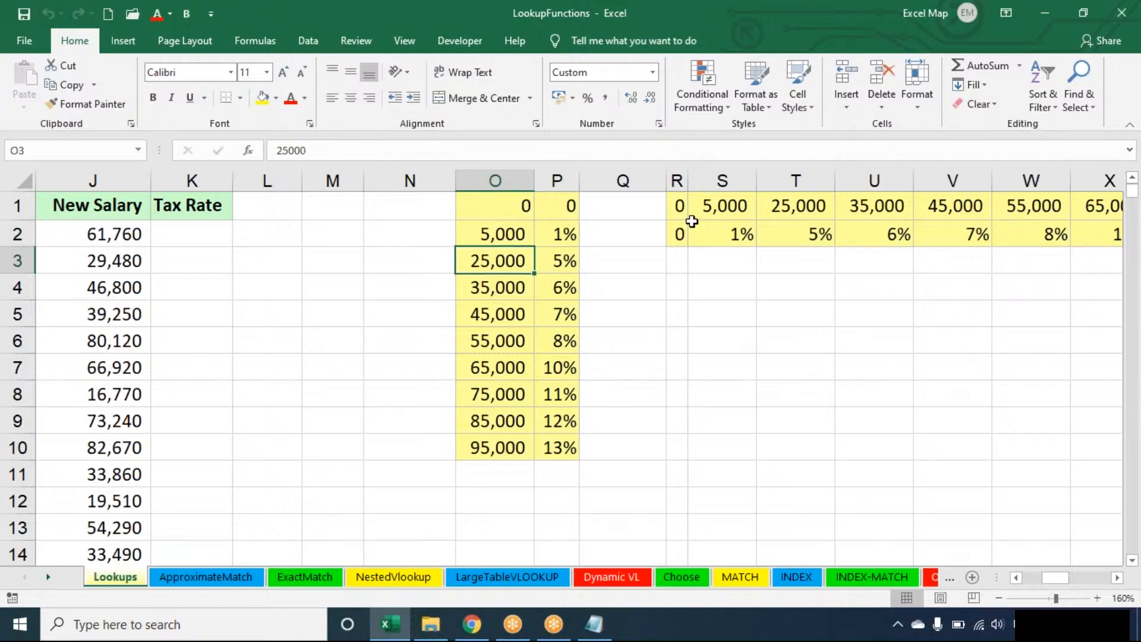
key("Down")
key("Down")
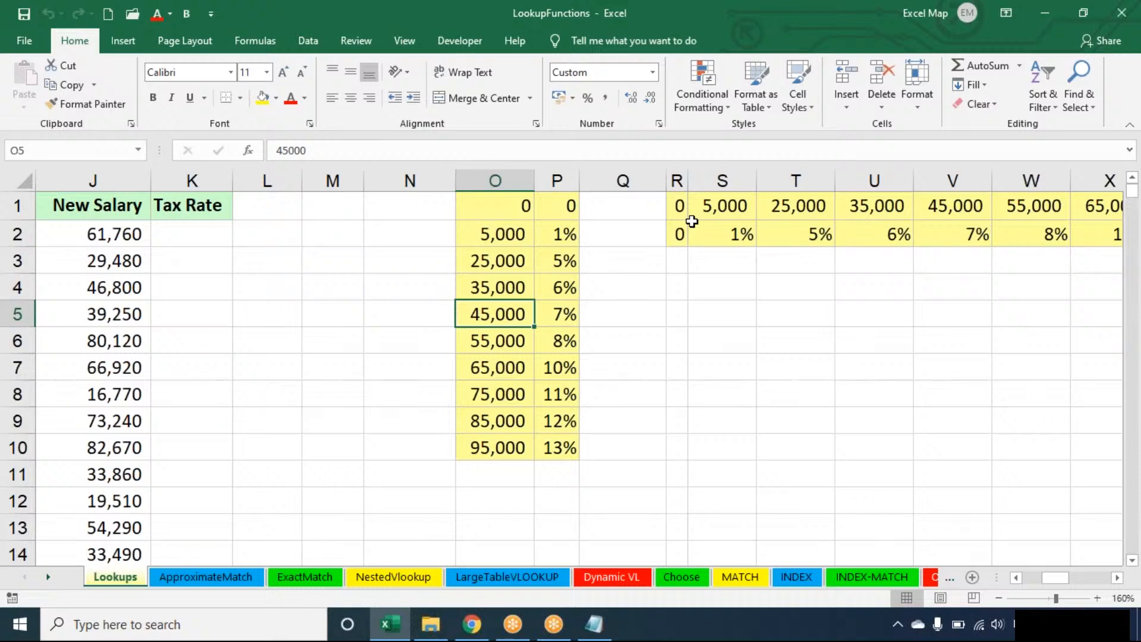
key("Up")
key("ctrl+Up")
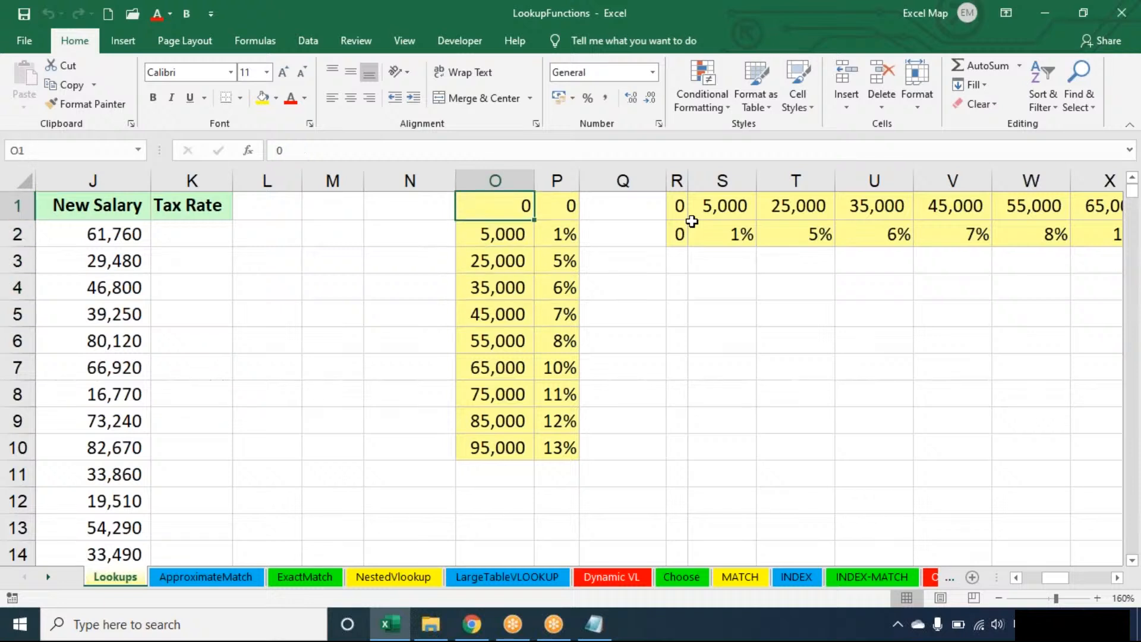
- Compare the tax percentages in column P with their salary brackets and with the empty Tax Rate column
key("Right")
key("Down")
key("Left")
key("Right")
key("Down")
key("Down")
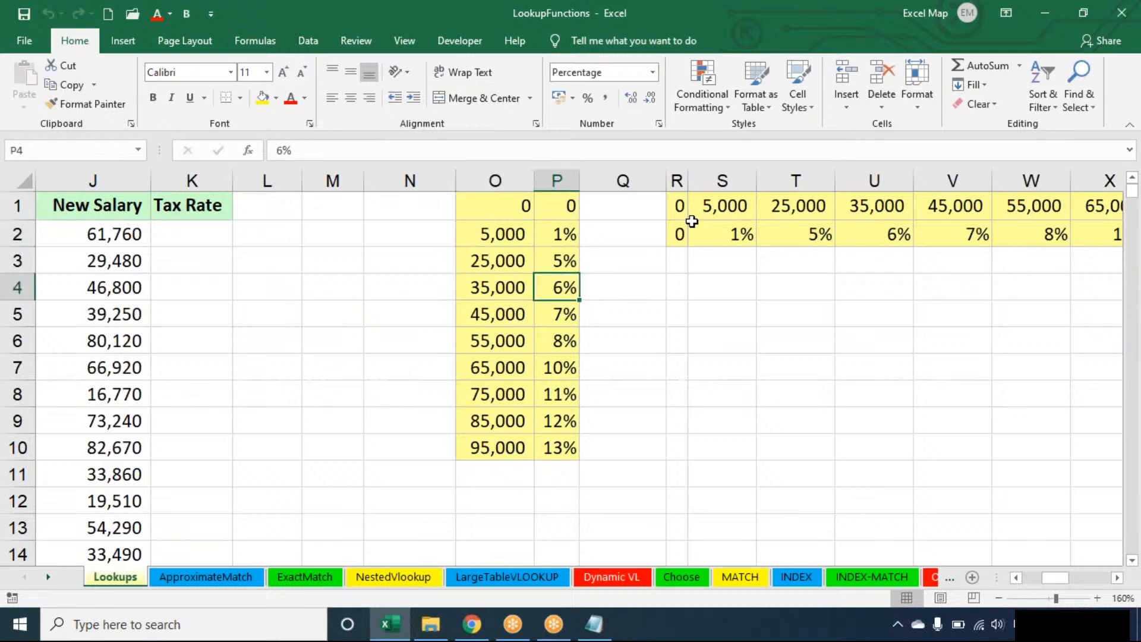
key("Left")
scroll(692, 222, "left", 2)
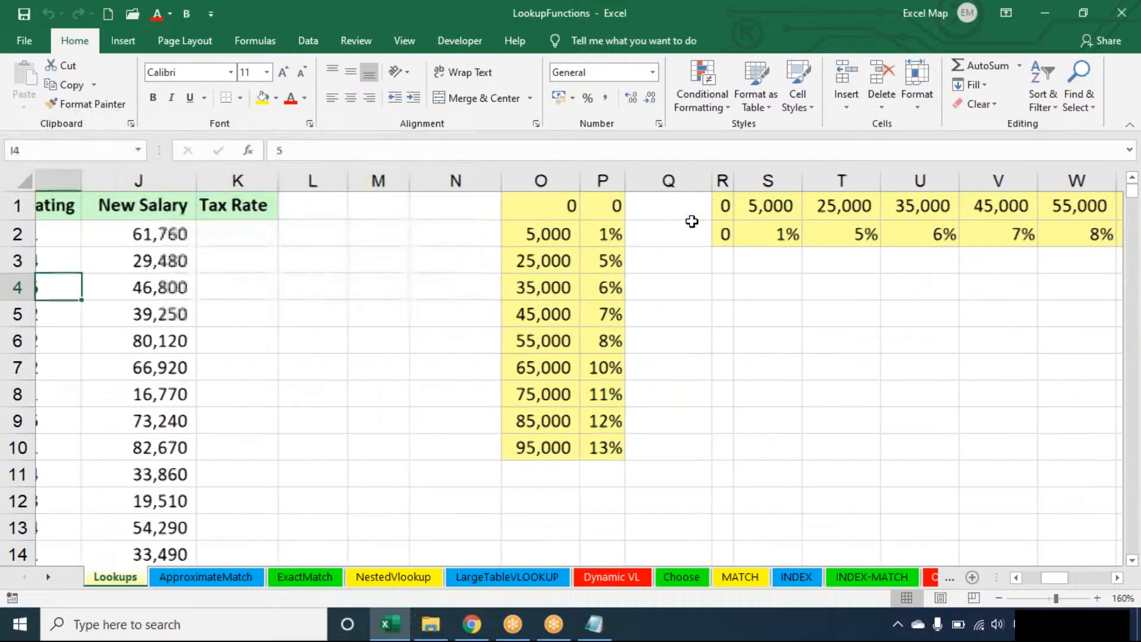
key("Up")
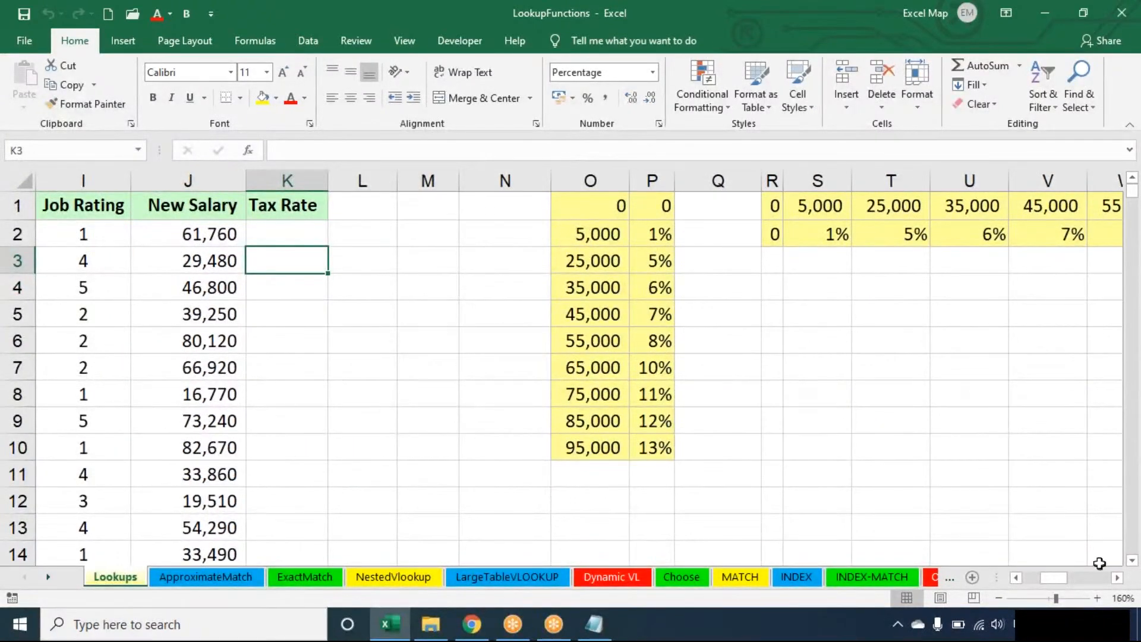
left_click(1117, 578)
left_click(1117, 579)
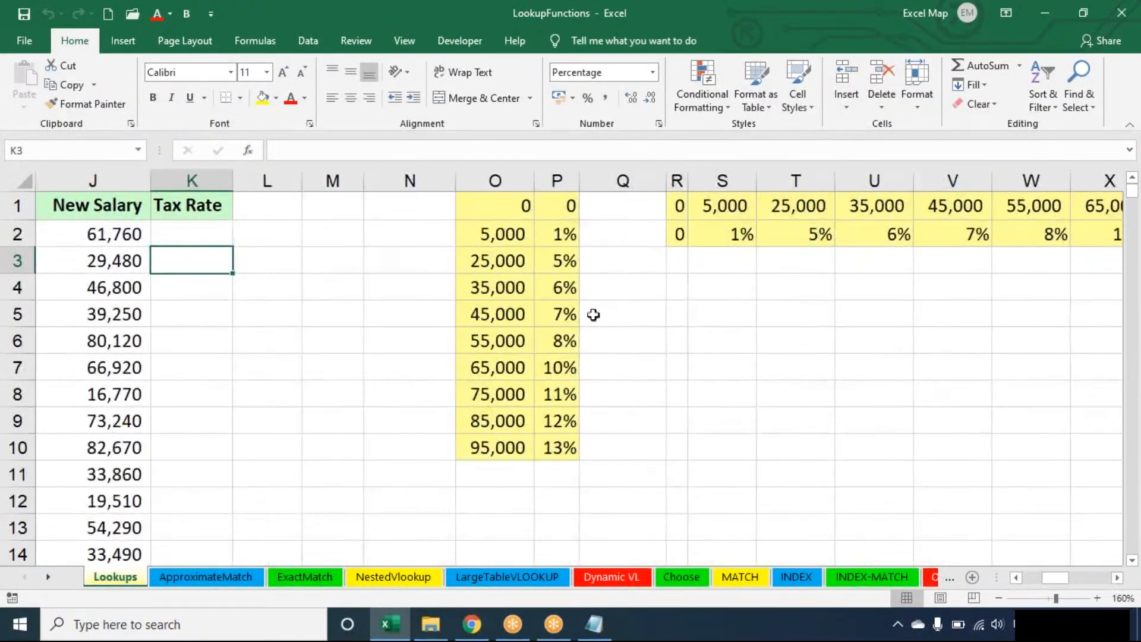
- Trace the salary in J2 through the brackets in column O to find its matching rate in column P
left_click(118, 232)
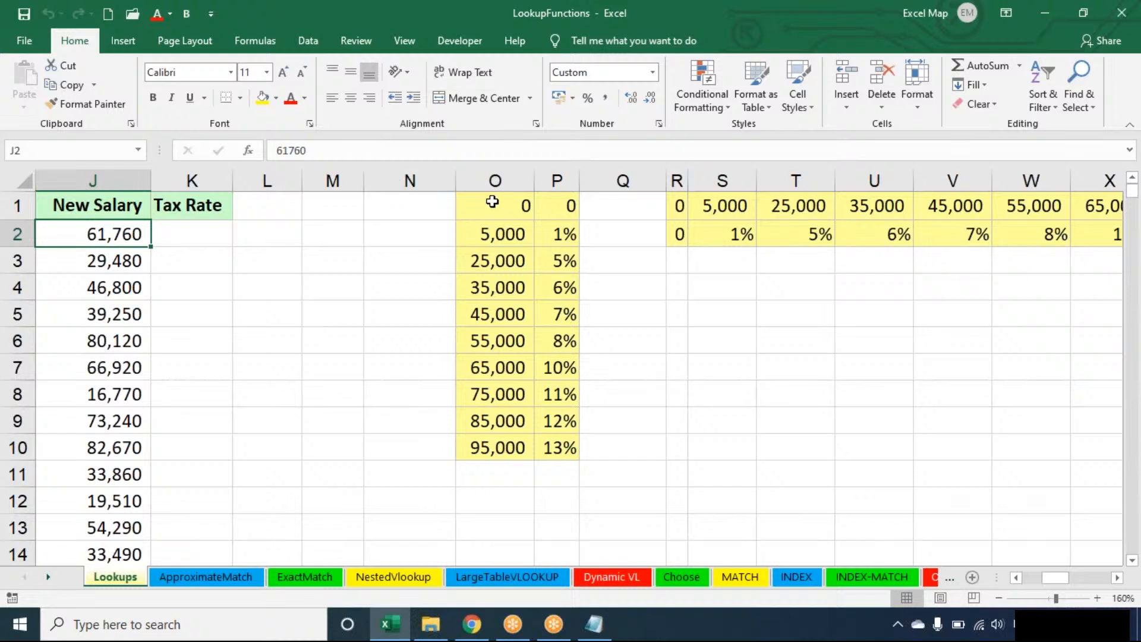
left_click_drag(493, 201, 489, 232)
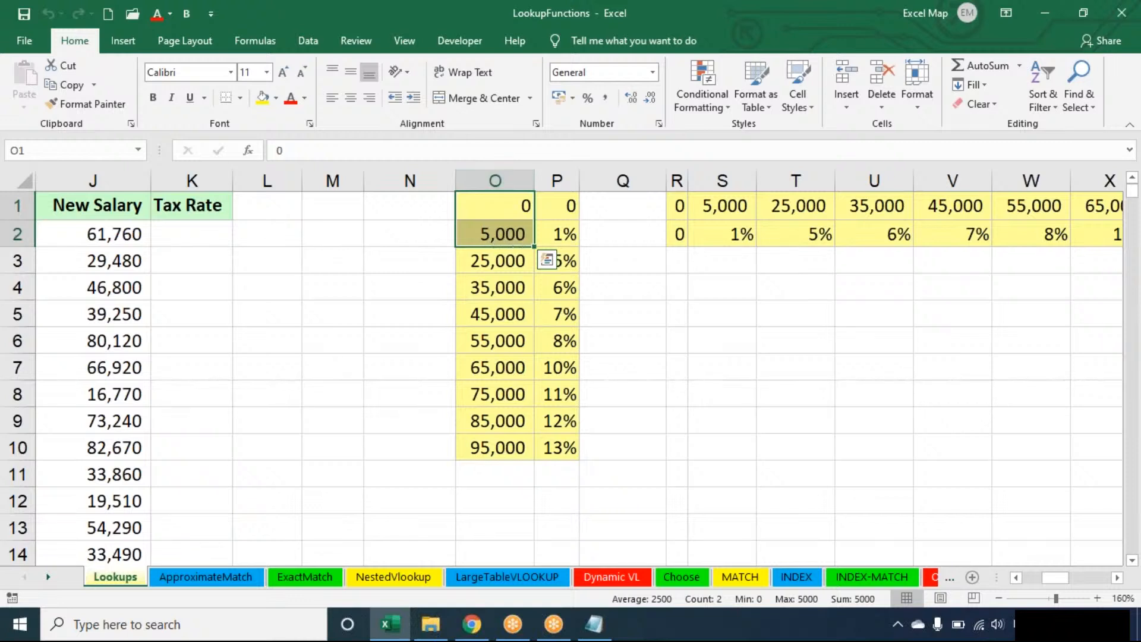
left_click(553, 206)
left_click(521, 266)
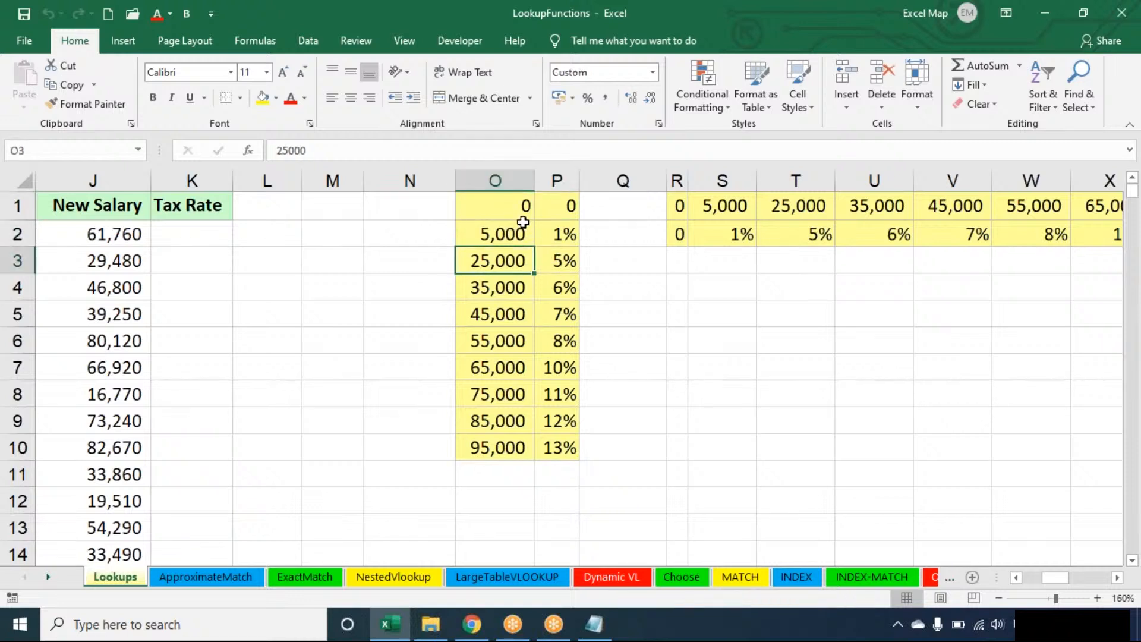
left_click(565, 235)
left_click_drag(517, 283, 523, 261)
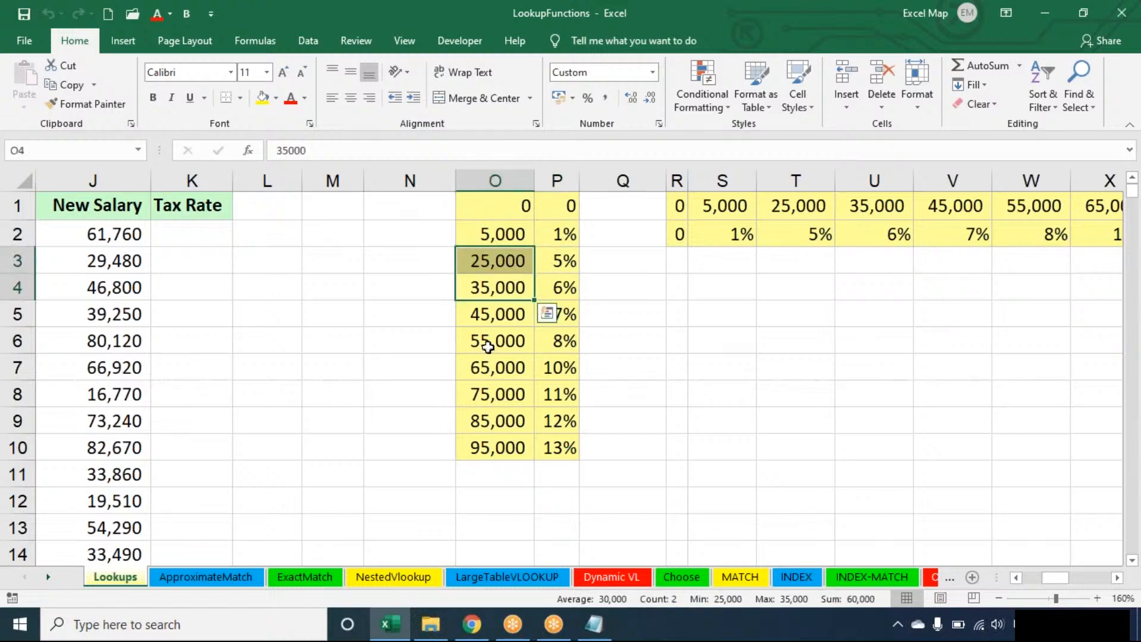
mouse_move(488, 347)
left_mouse_down()
mouse_move(484, 364)
mouse_move(494, 364)
left_mouse_up()
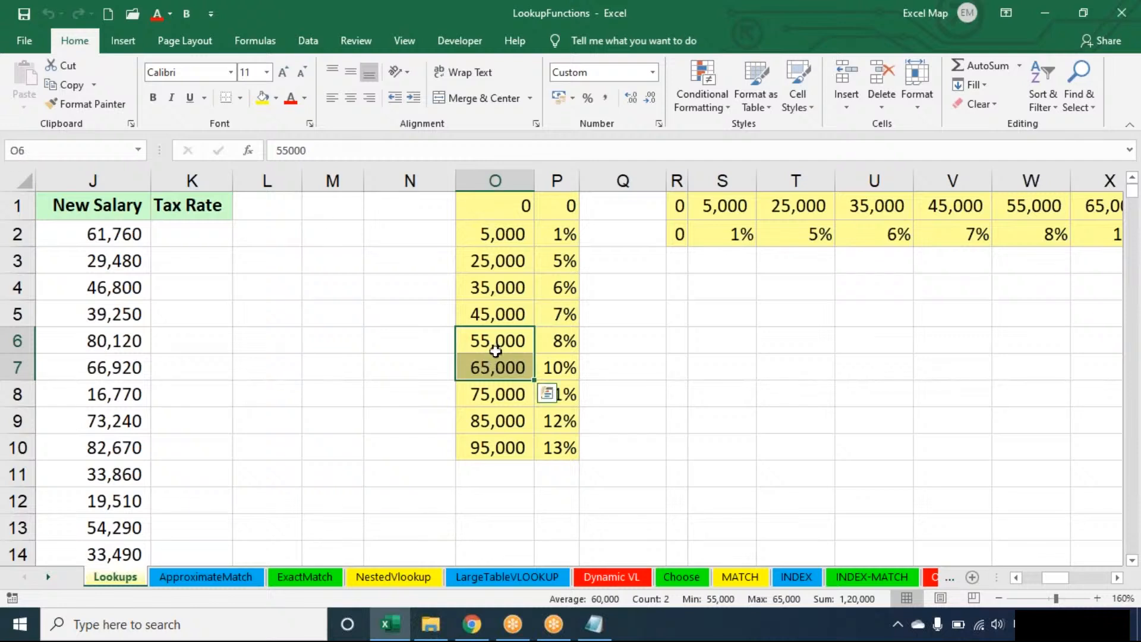
left_click(566, 339)
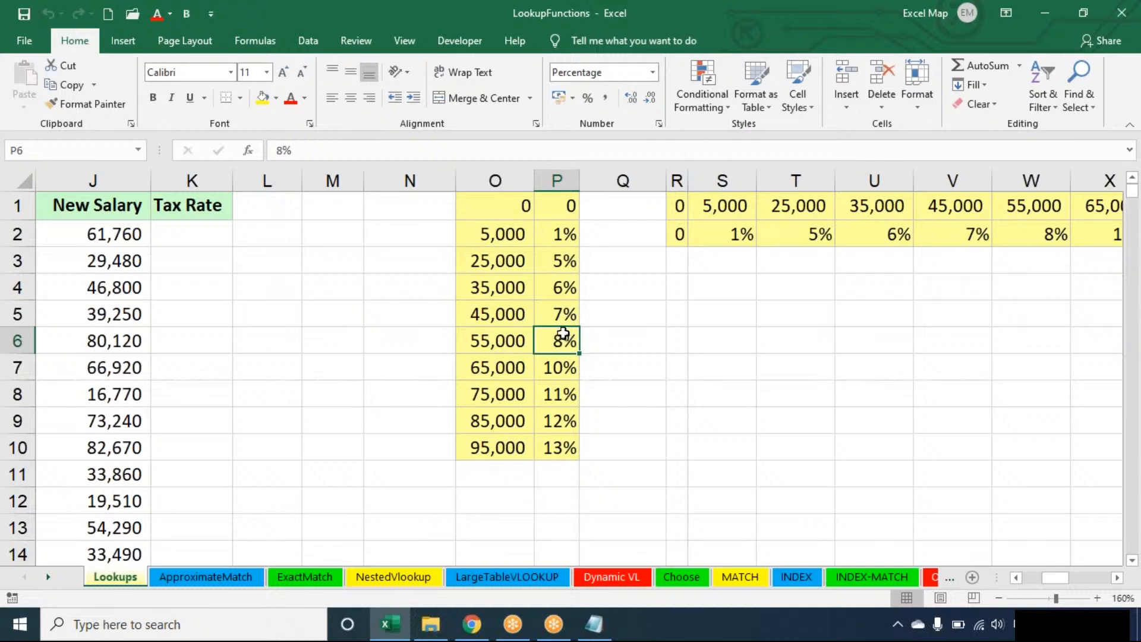
- Enter =VLOOKUP(J2,O1:P10,2) in K2 and fill the formula down the Tax Rate column
left_click(214, 226)
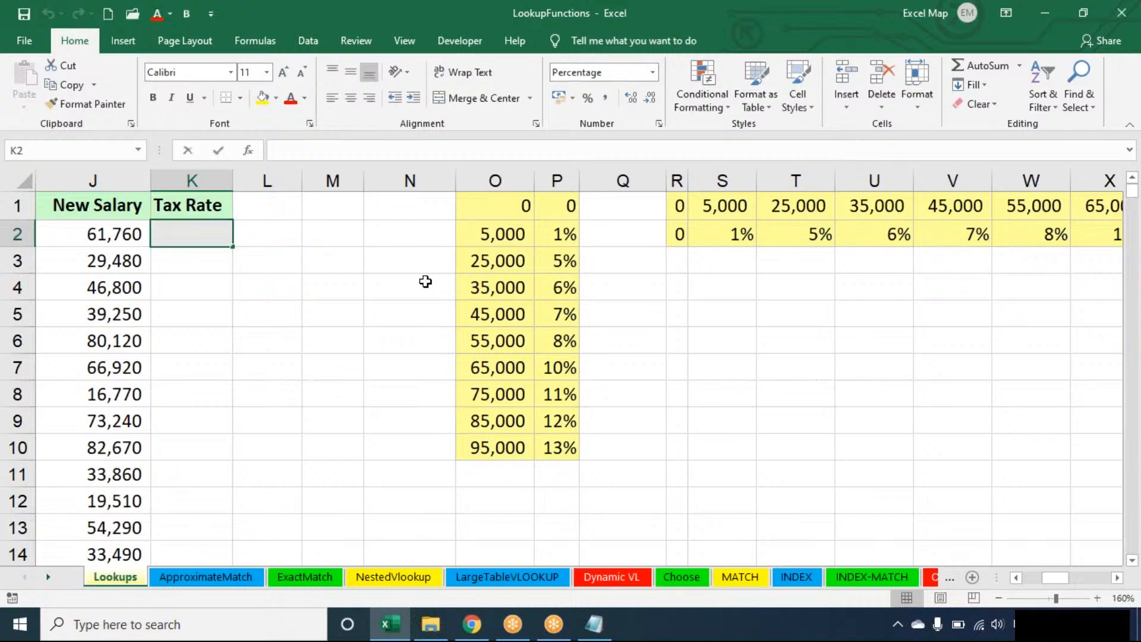
type("=VLOOKUP(")
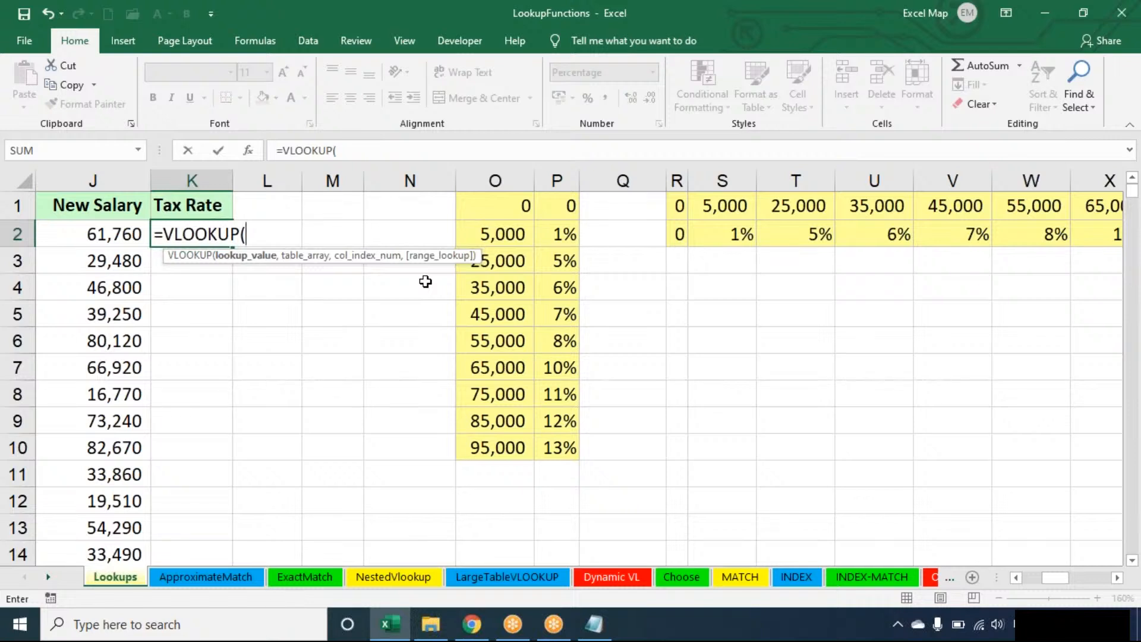
key("Left")
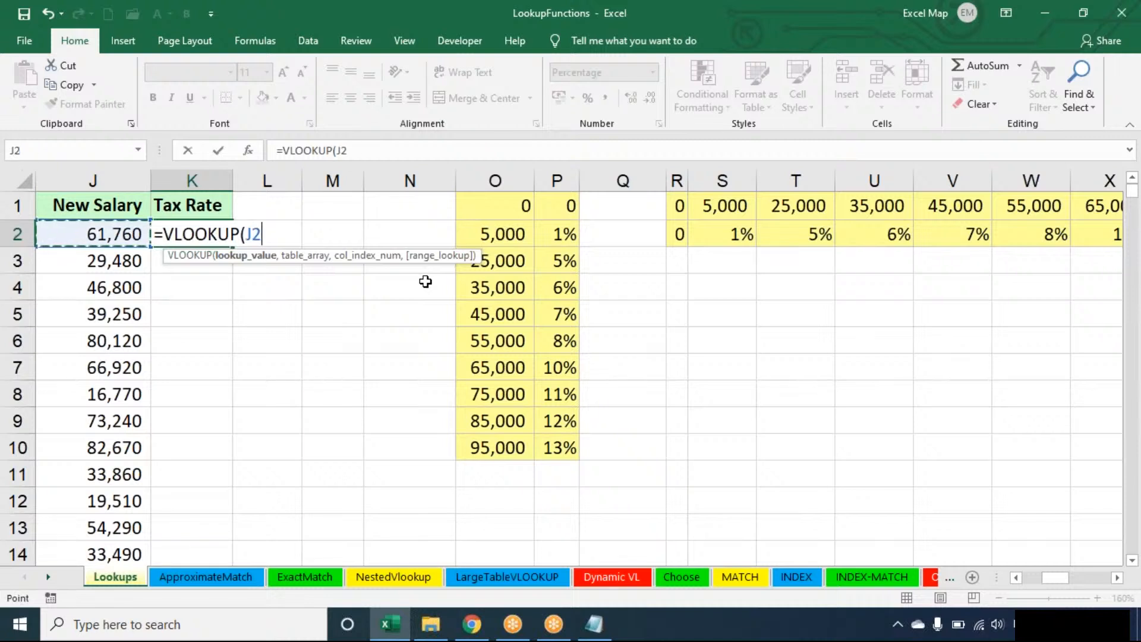
type(",")
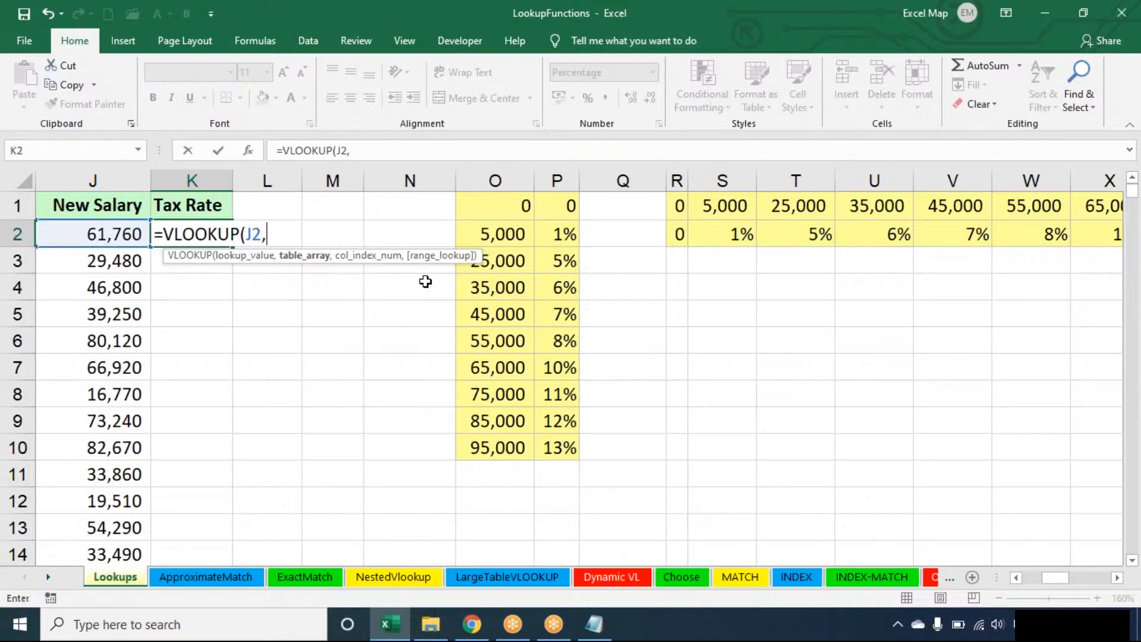
left_click_drag(500, 211, 544, 446)
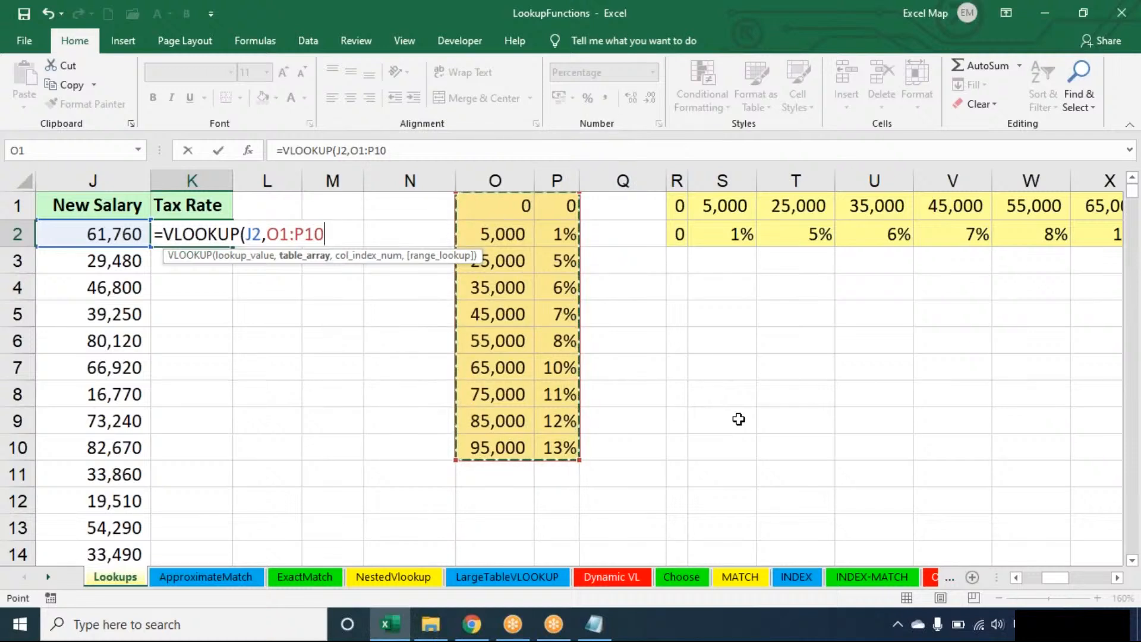
type(",")
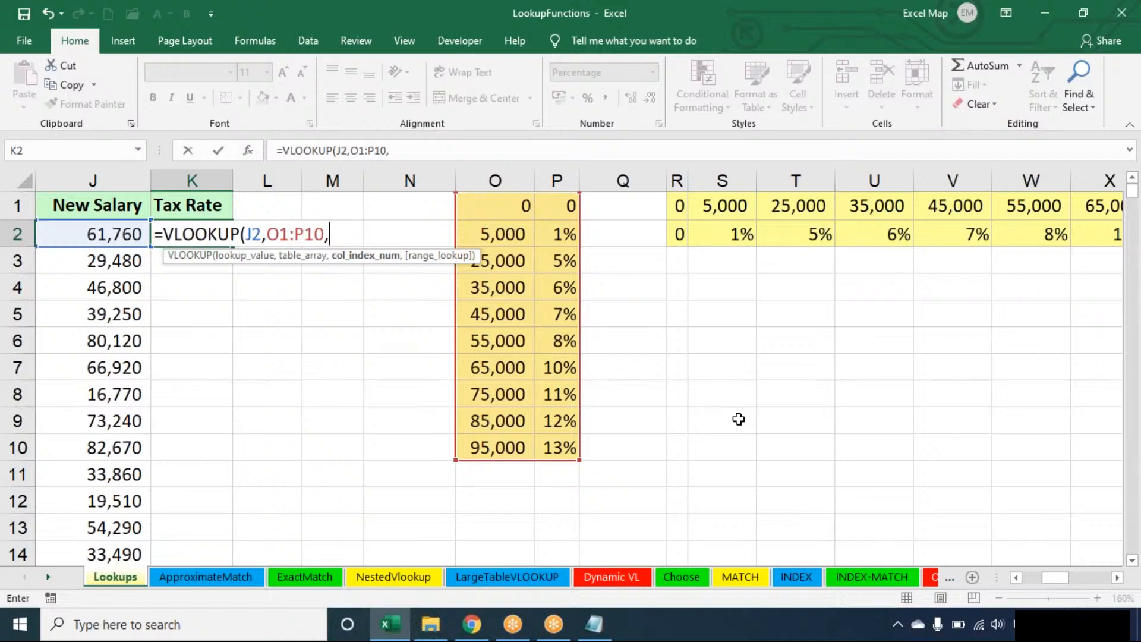
type("2)")
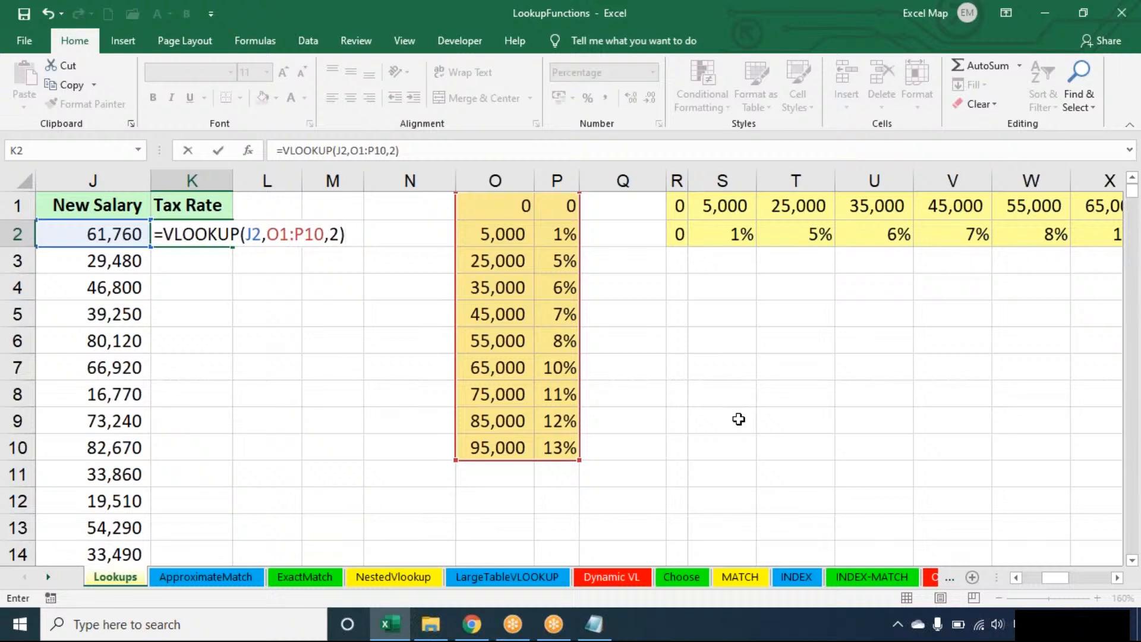
key("Return")
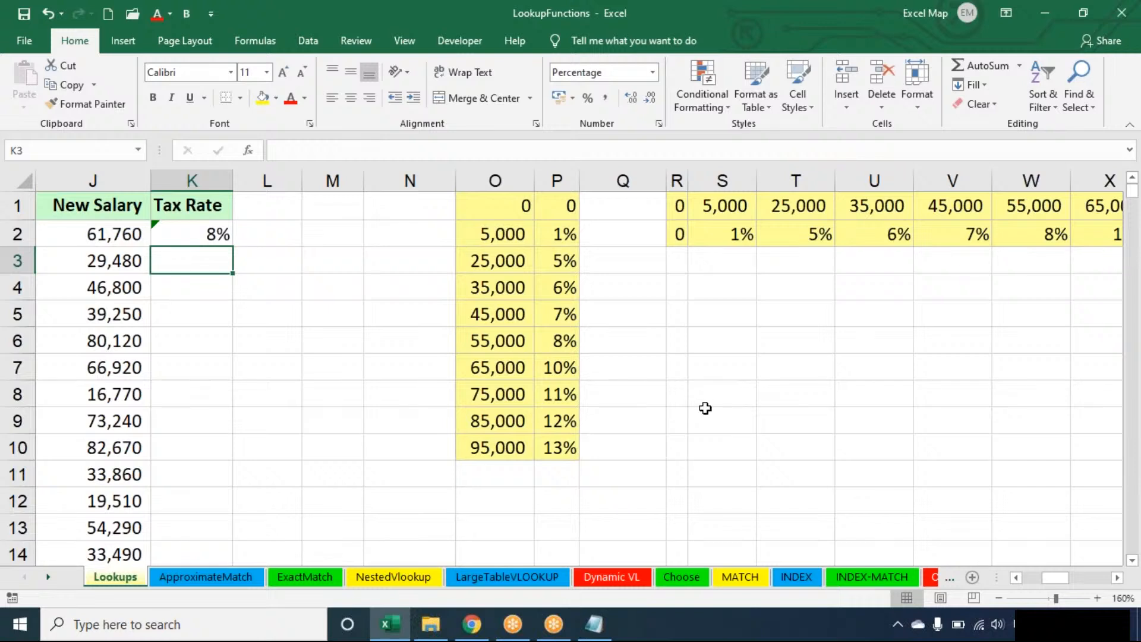
left_click(187, 234)
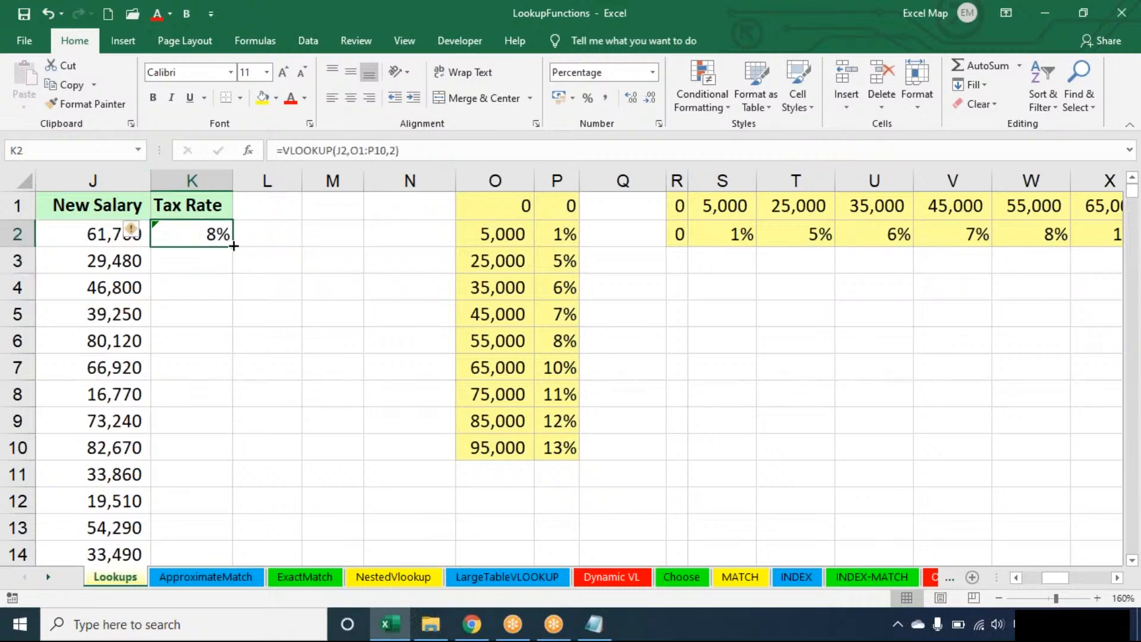
double_click(236, 244)
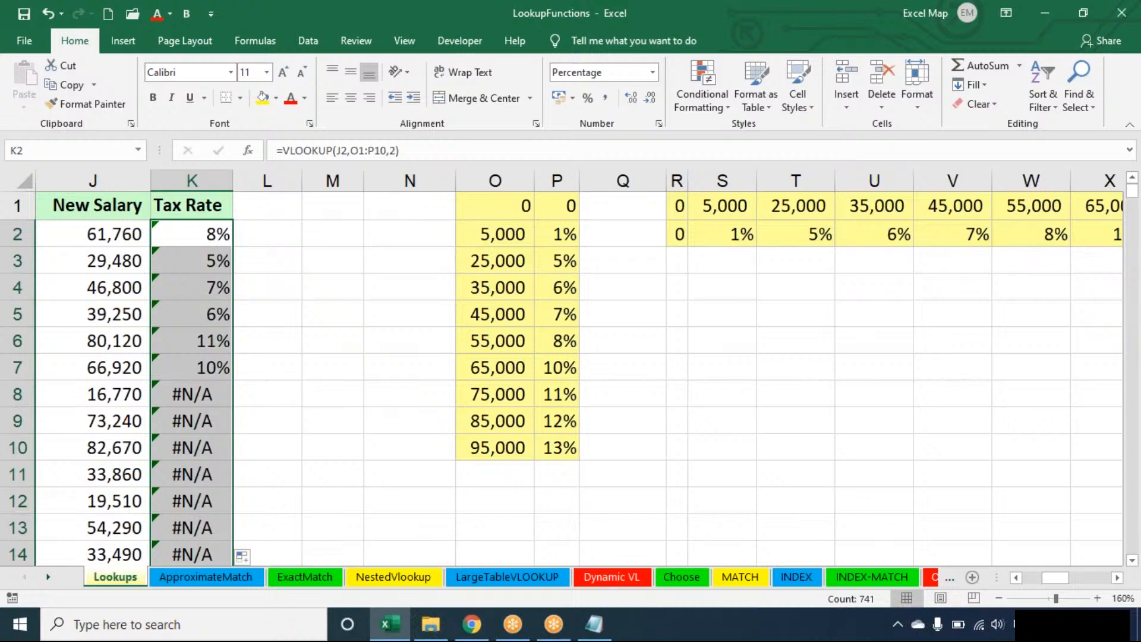
- Inspect the filled Tax Rate formulas from K8 up to K2, checking which table range each one references
left_click(182, 392)
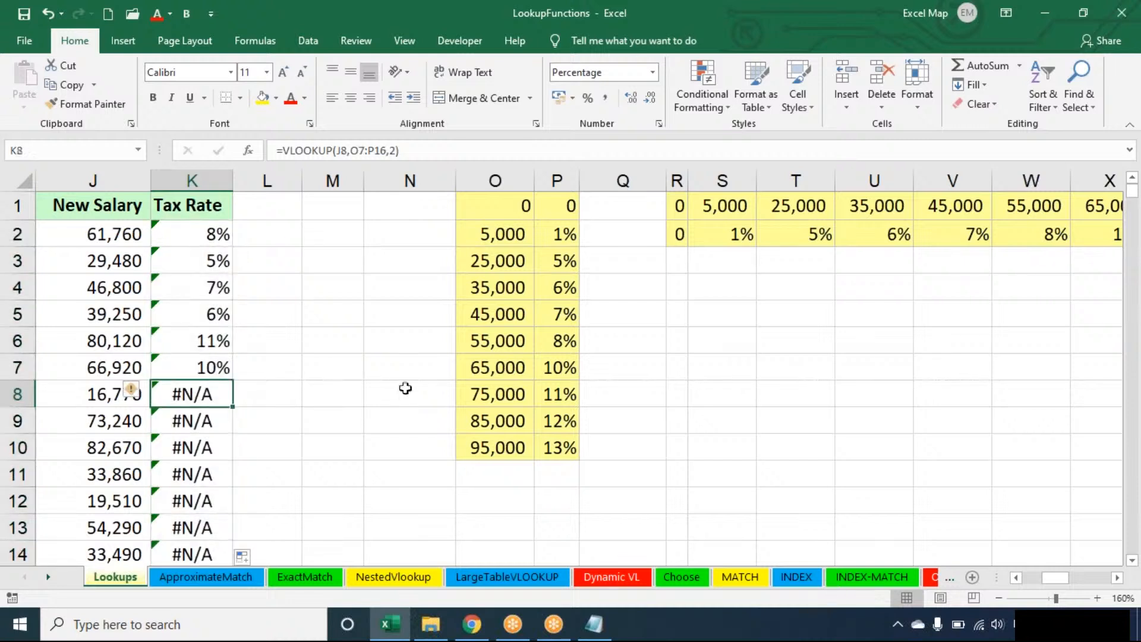
key("Up")
key("Up")
key("Up")
key("Up")
key("Up")
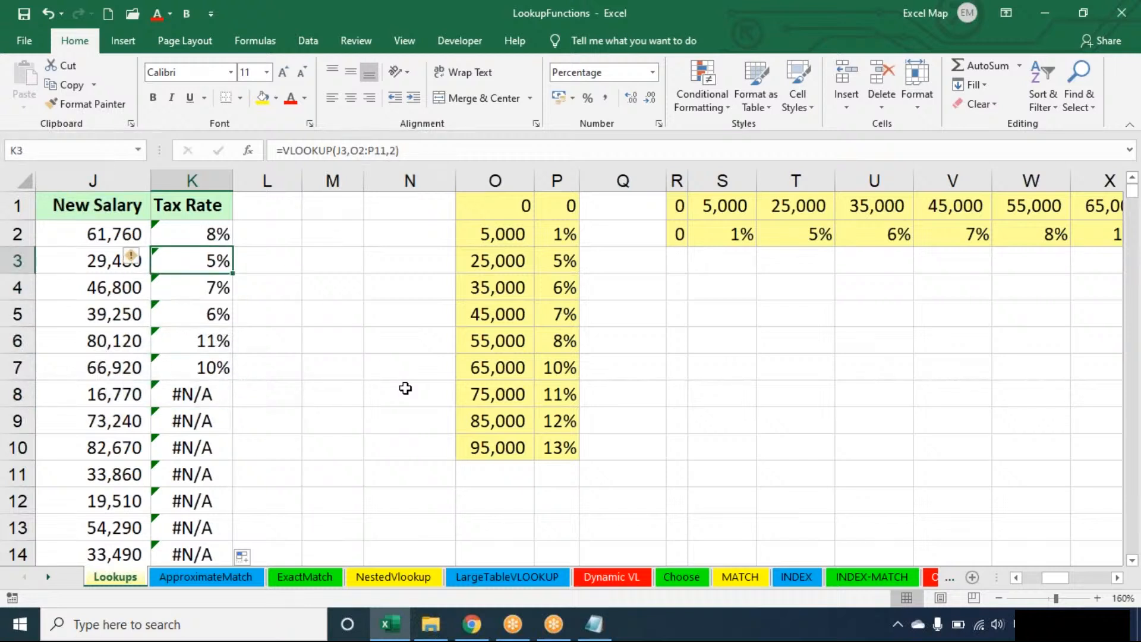
key("Up")
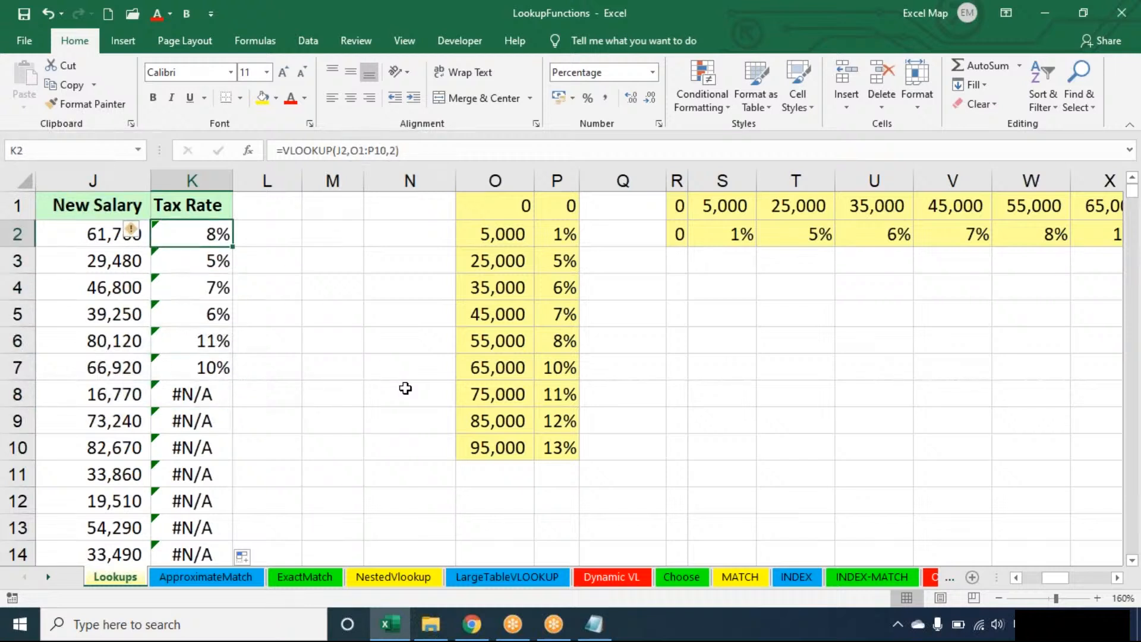
- Inspect the Tax Rate formulas in K2, K3, K4, K6 and K8 to compare the lookup range each one references
double_click(218, 233)
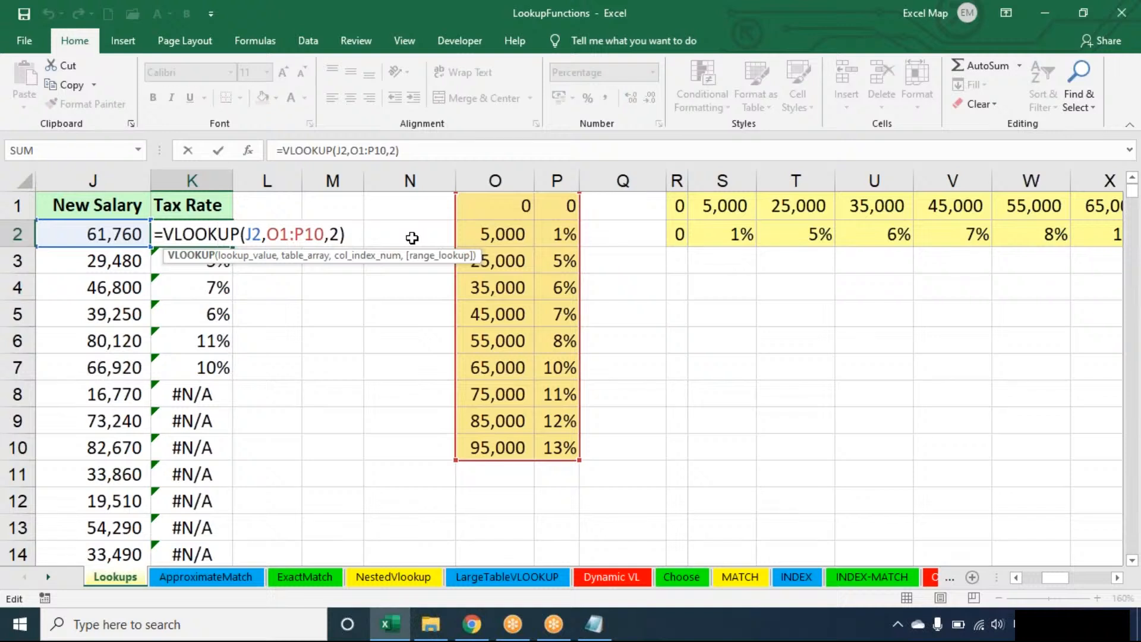
key("Return")
double_click(211, 260)
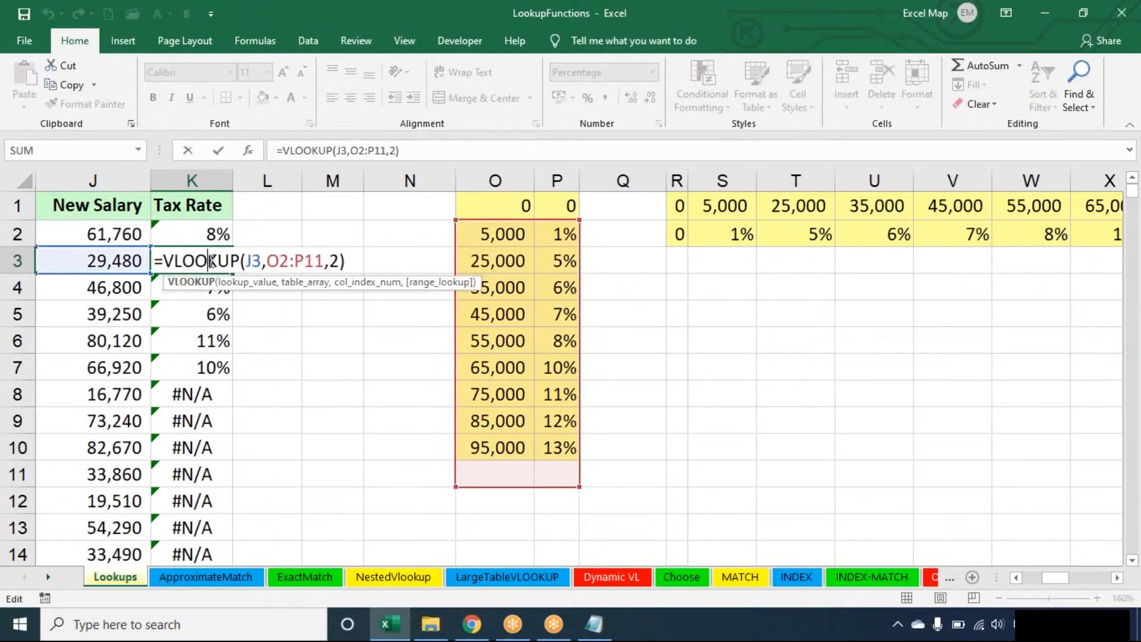
key("Return")
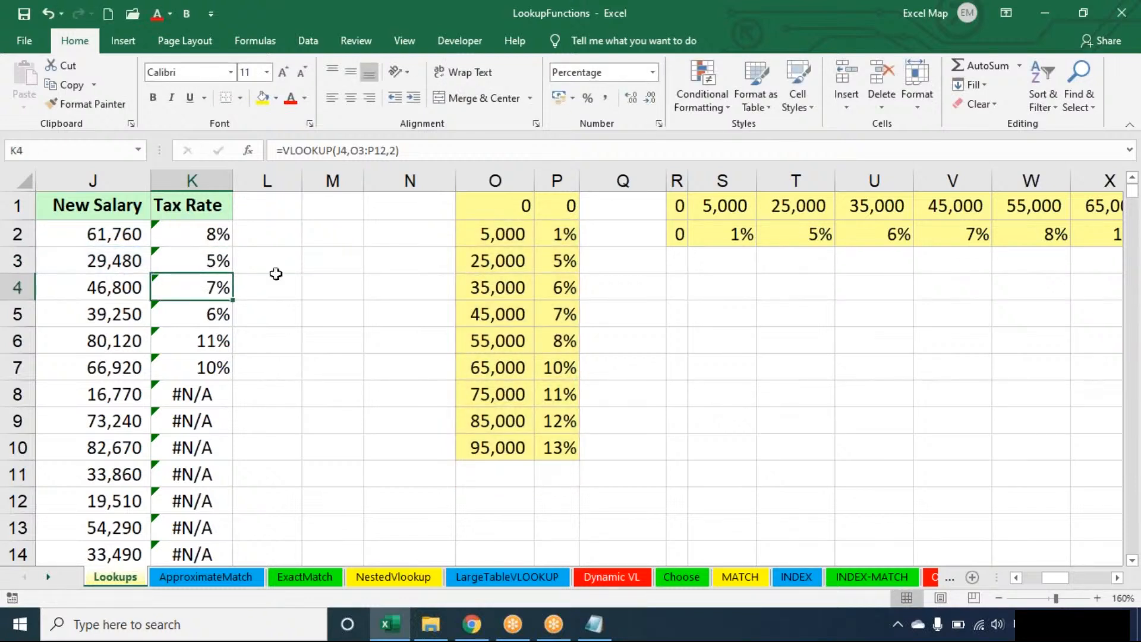
double_click(211, 288)
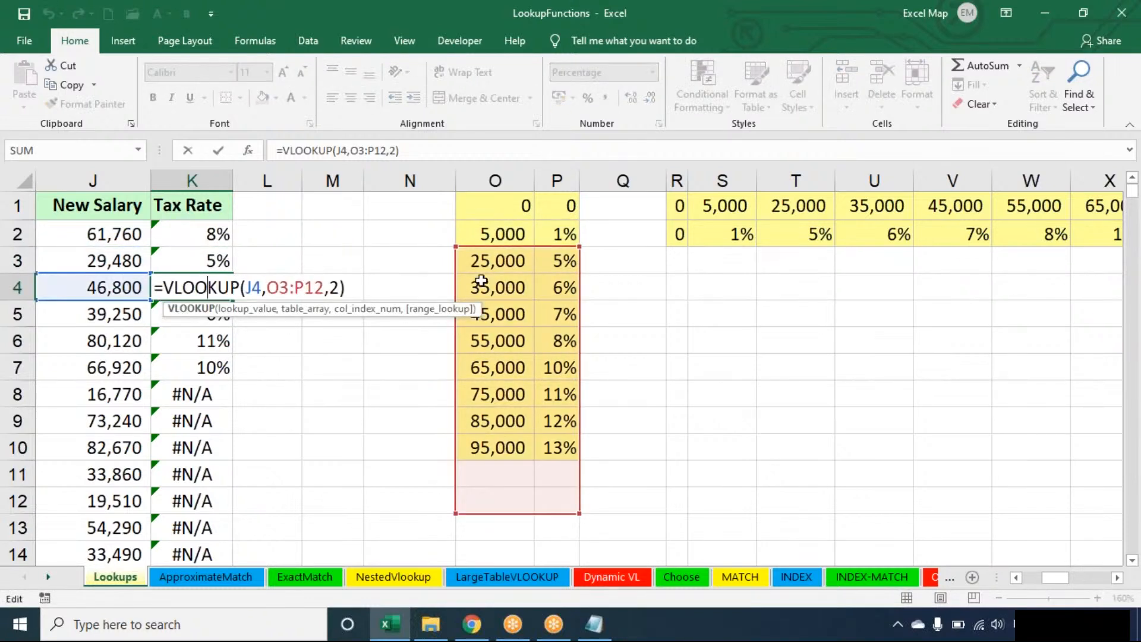
key("Escape")
double_click(208, 340)
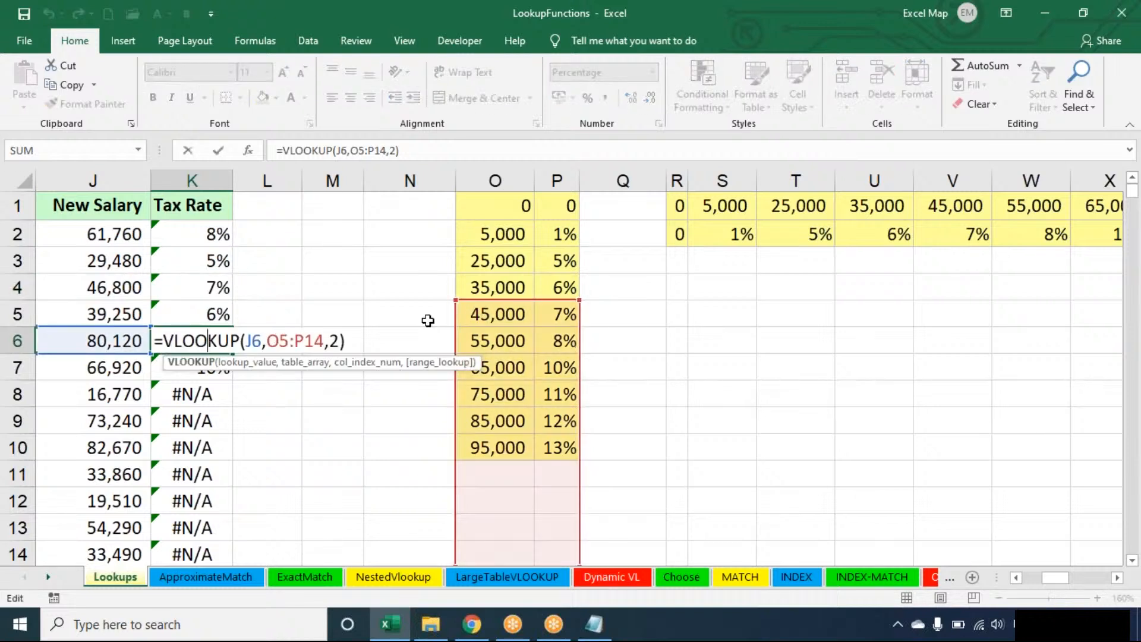
key("Return")
key("Return")
key("Return")
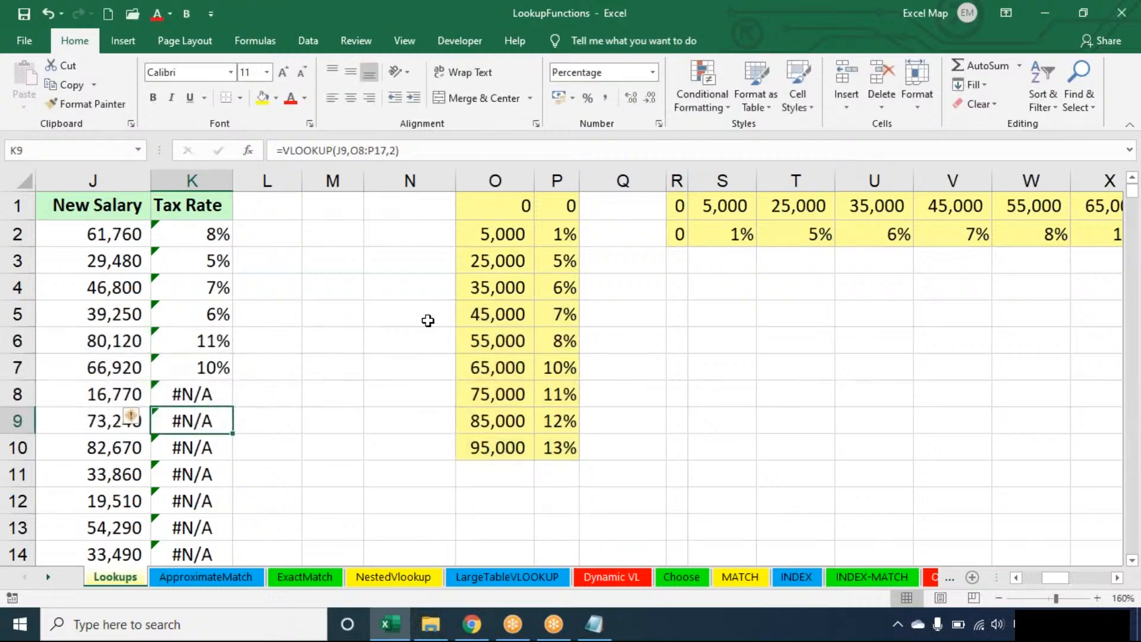
double_click(217, 389)
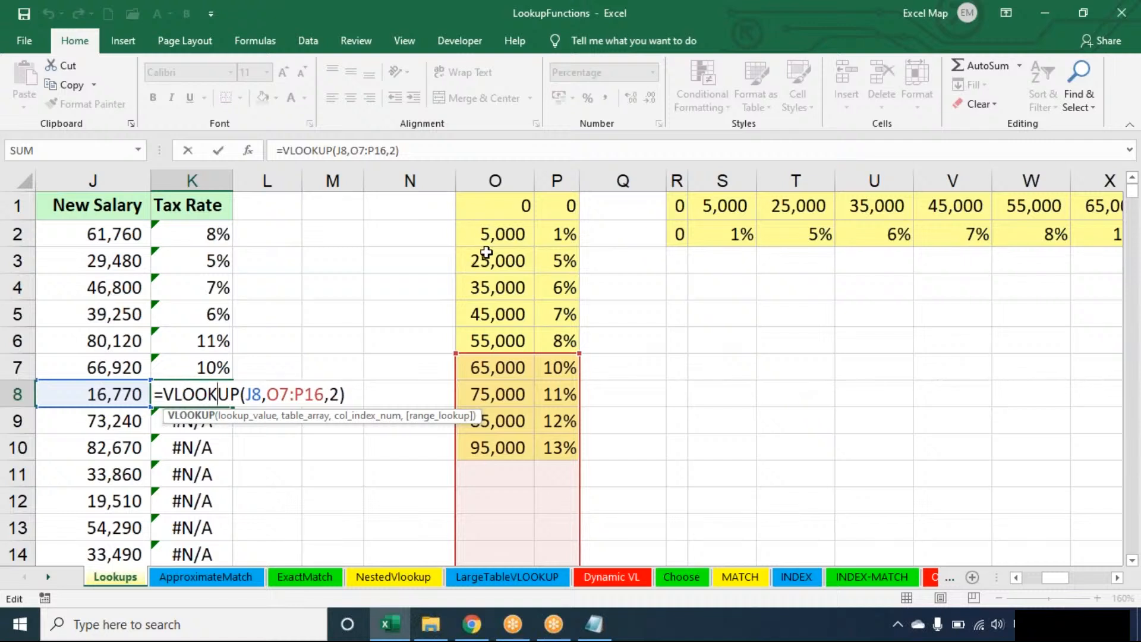
key("Escape")
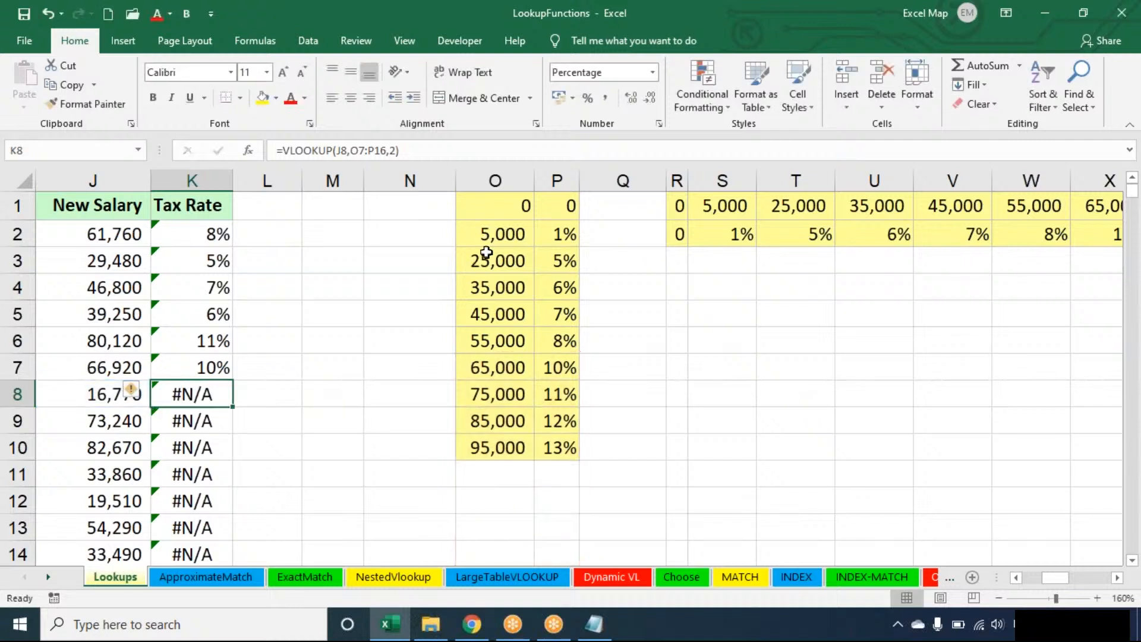
- Return to K2 and undo the fill of the VLOOKUP formula down the Tax Rate column
key("Up")
key("Up")
key("Up")
key("Up")
key("Up")
key("Up")
key("ctrl+z")
key("ctrl+z")
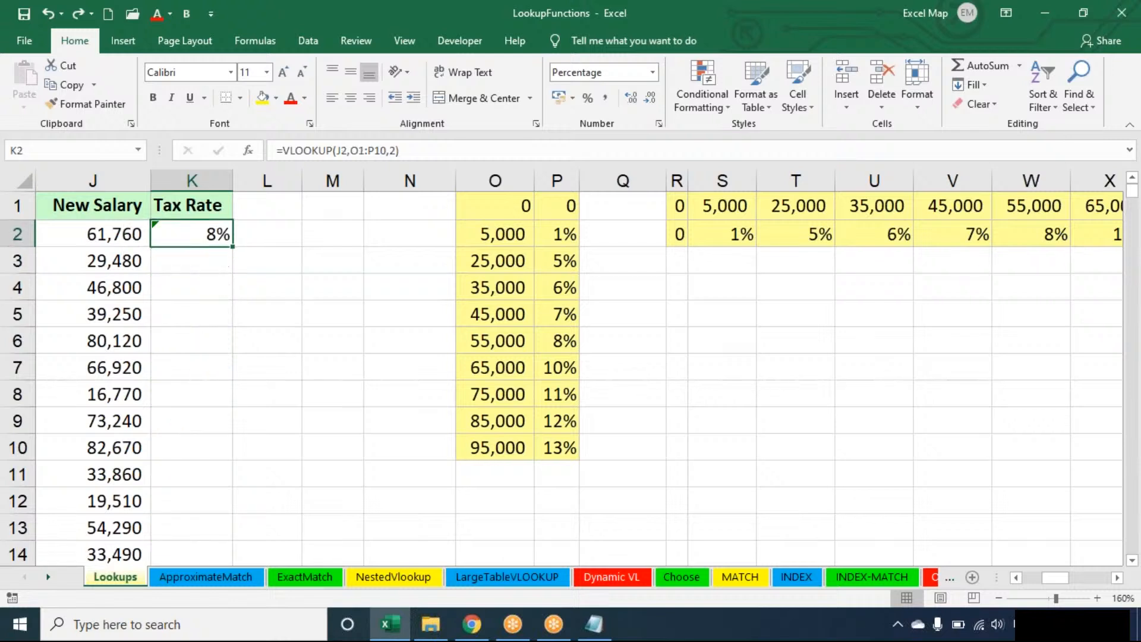
- Enter =VLOOKUP(J2,$O$1:$P$10,2) in K2 with an absolute table range and fill it down the Tax Rate column
type("=VLOOKUP(")
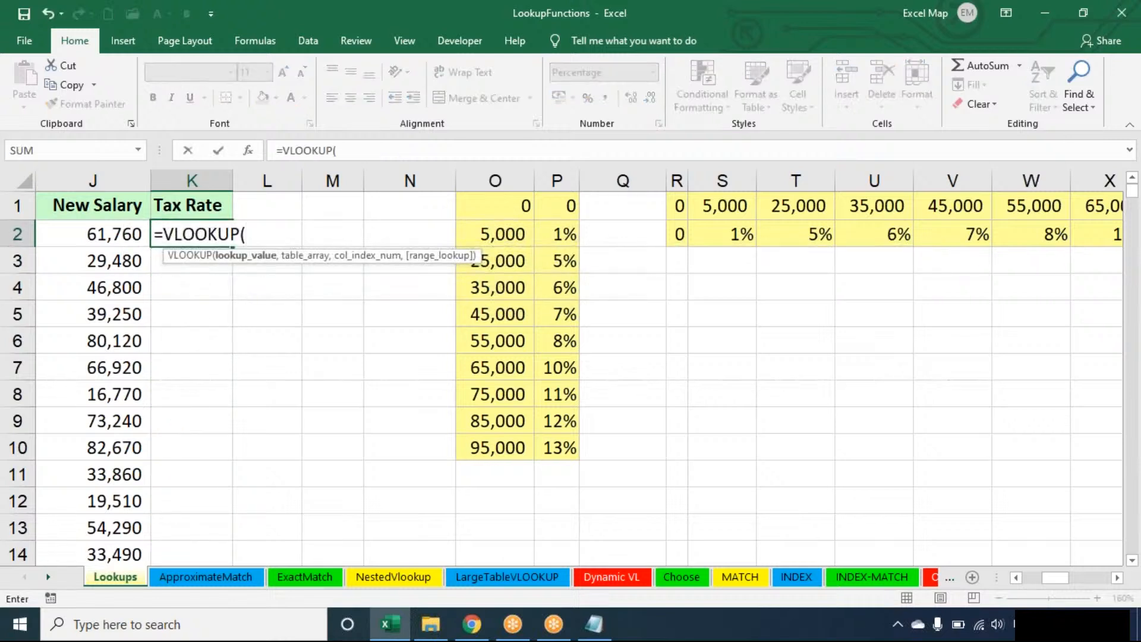
key("Left")
type(",")
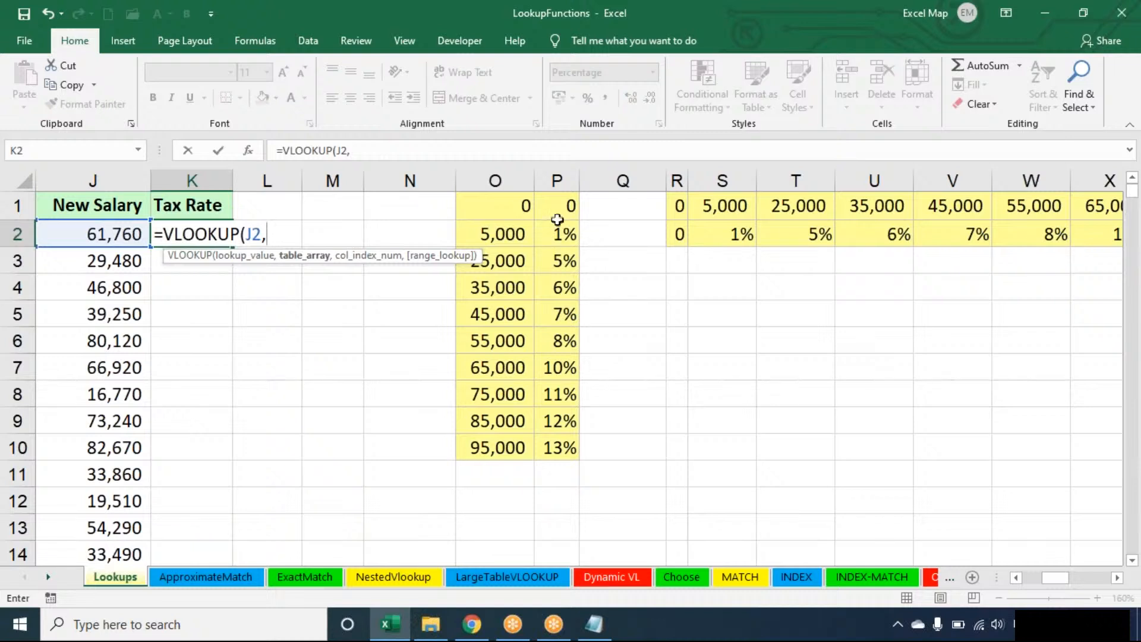
left_click_drag(521, 214, 543, 442)
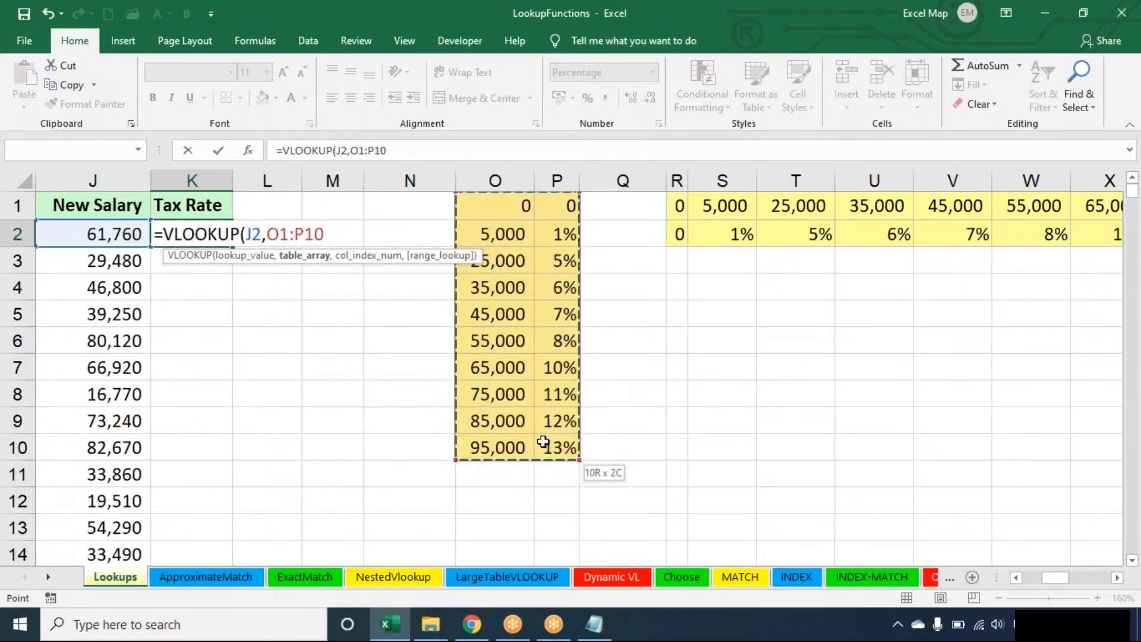
key("F4")
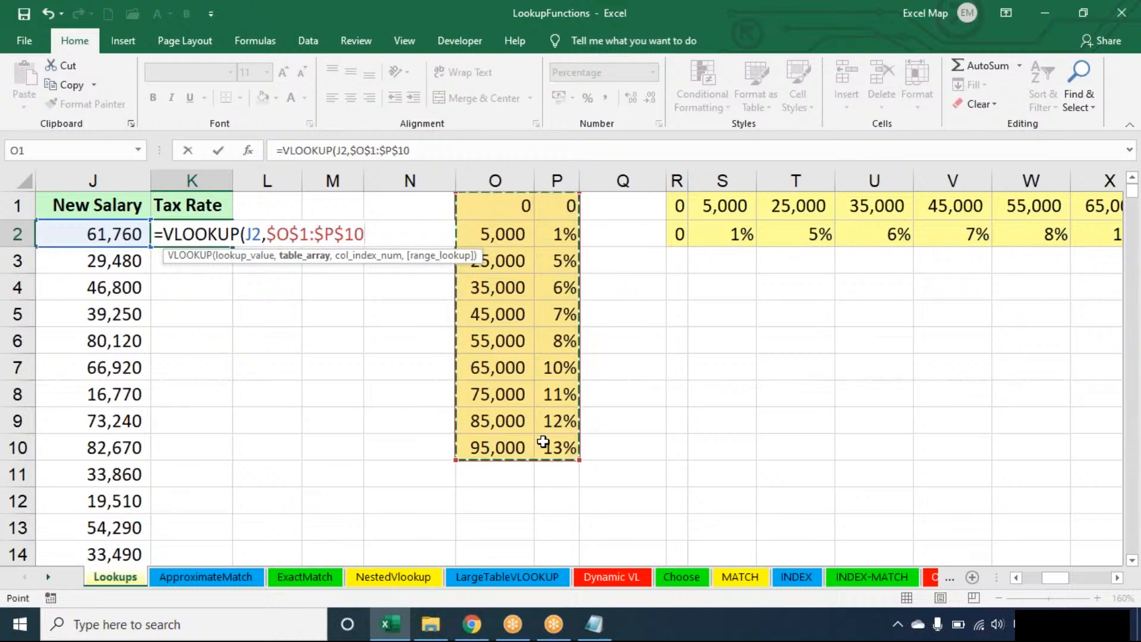
type(",2)")
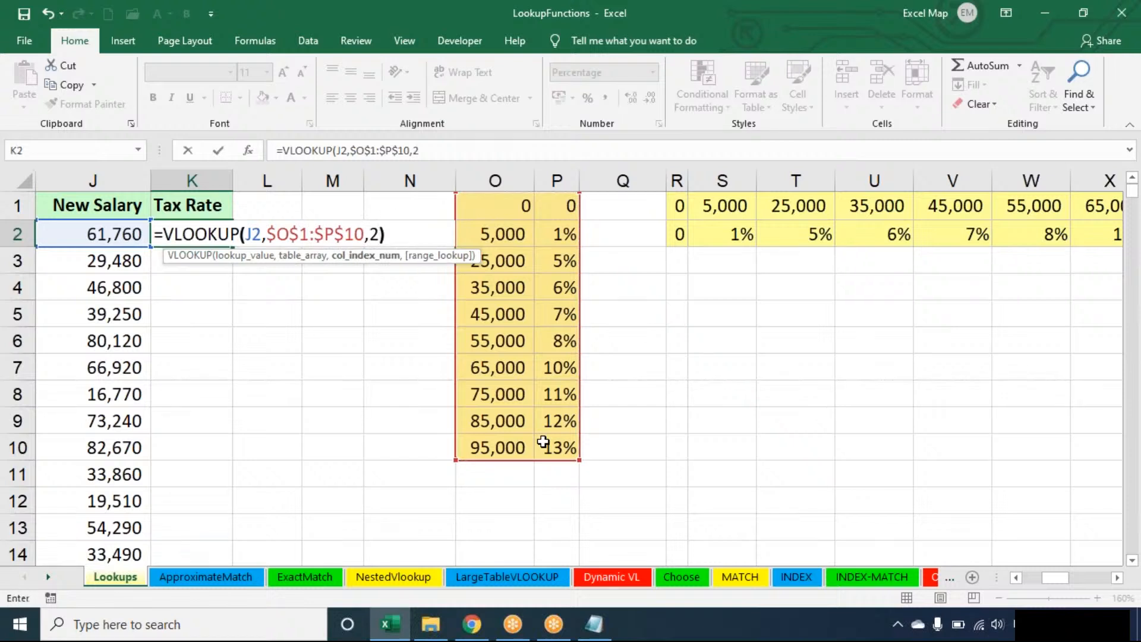
key("Return")
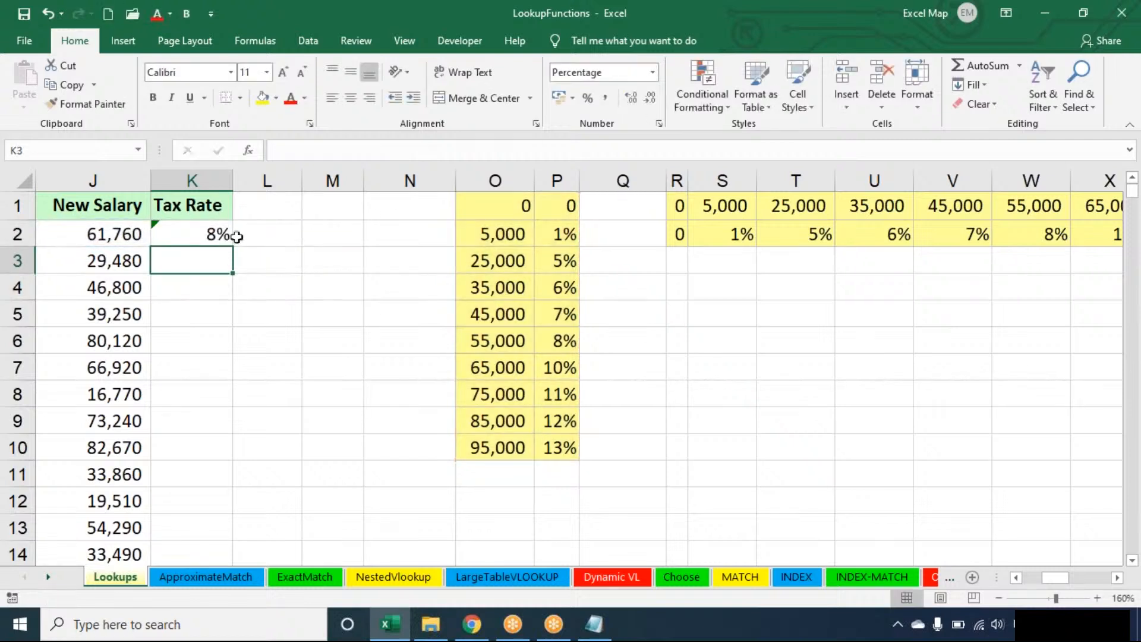
left_click(189, 231)
double_click(232, 247)
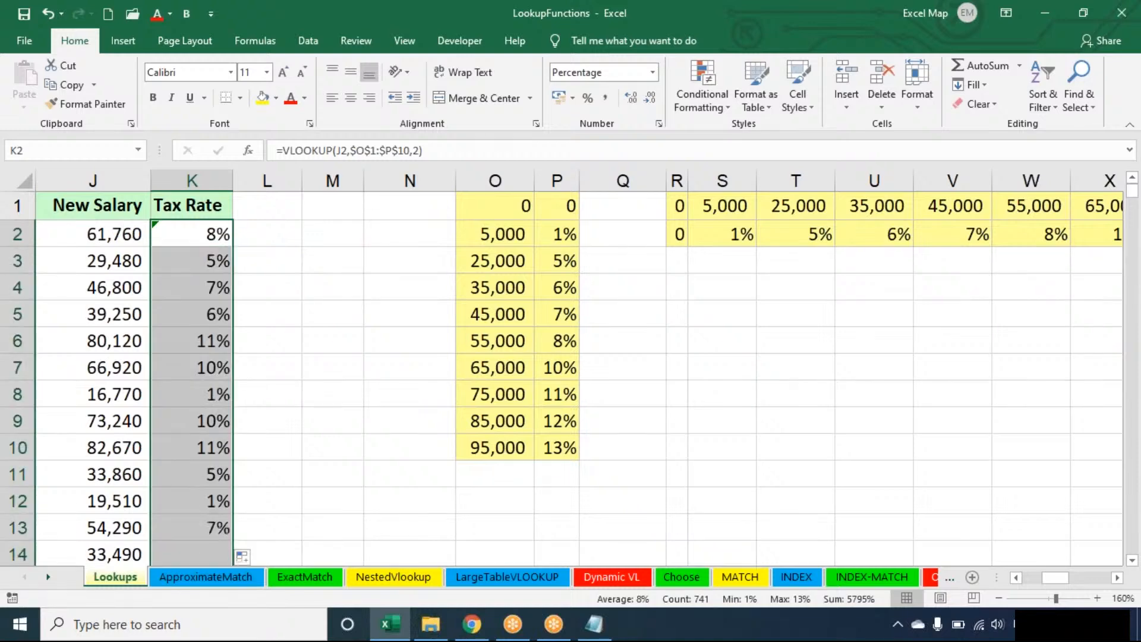
- Inspect the Tax Rate formulas in K12 and K2, checking the absolute table range they reference
double_click(195, 501)
key("Return")
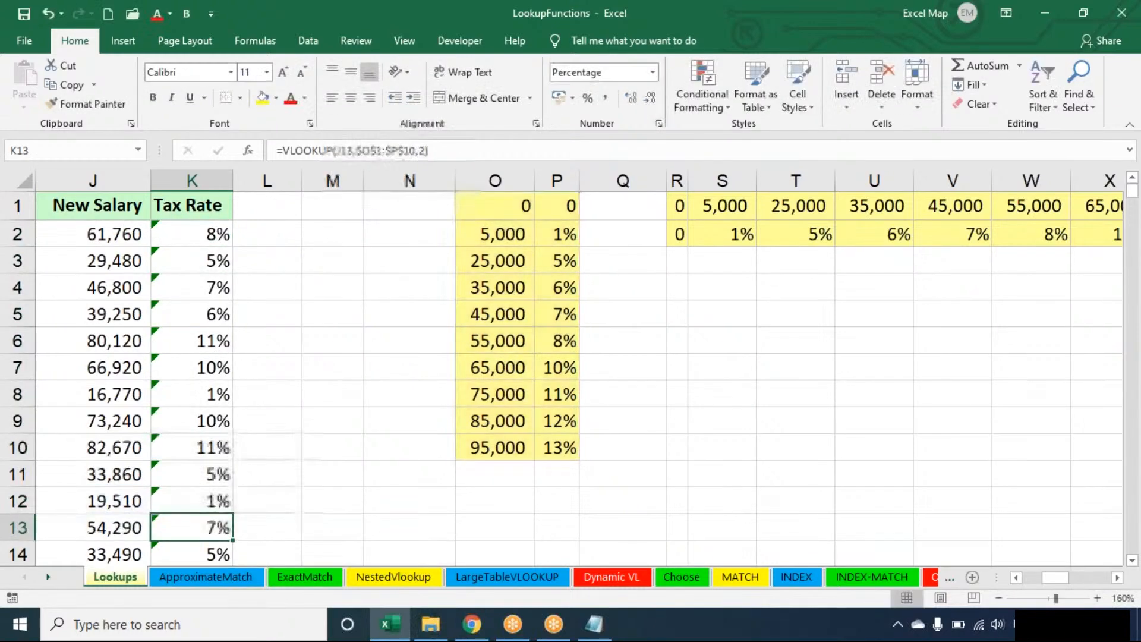
double_click(221, 232)
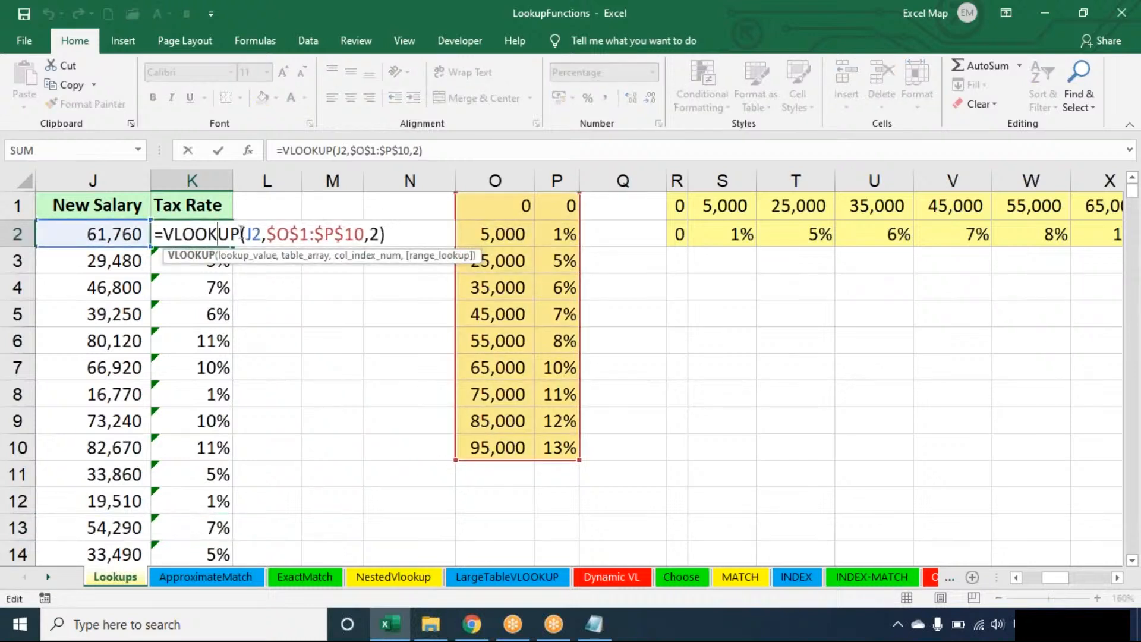
left_click(400, 236)
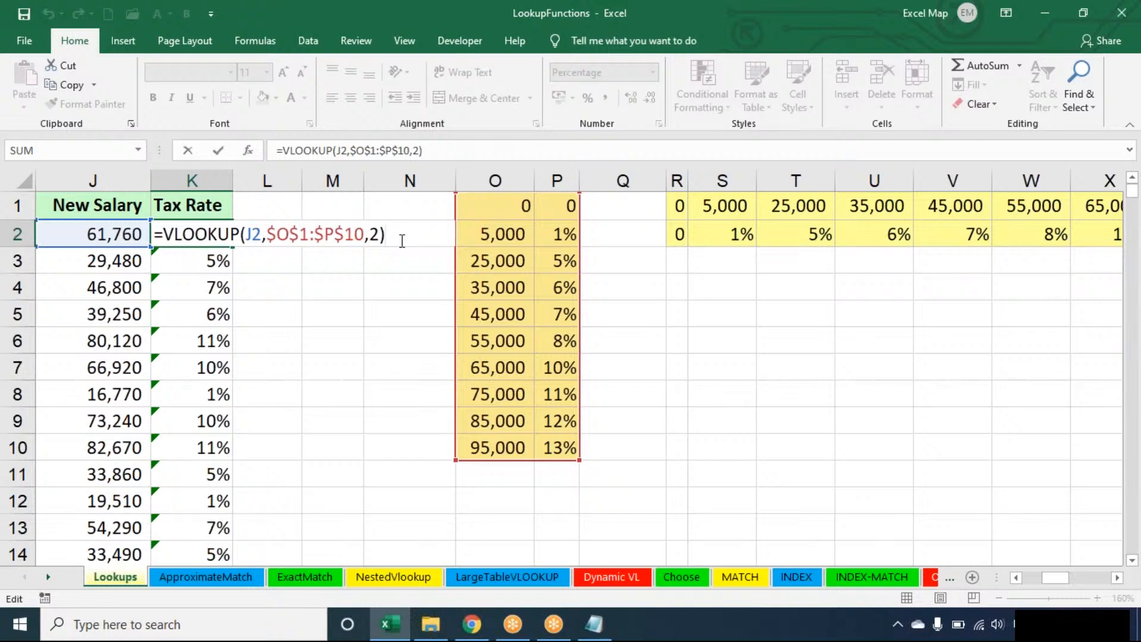
left_click(827, 27)
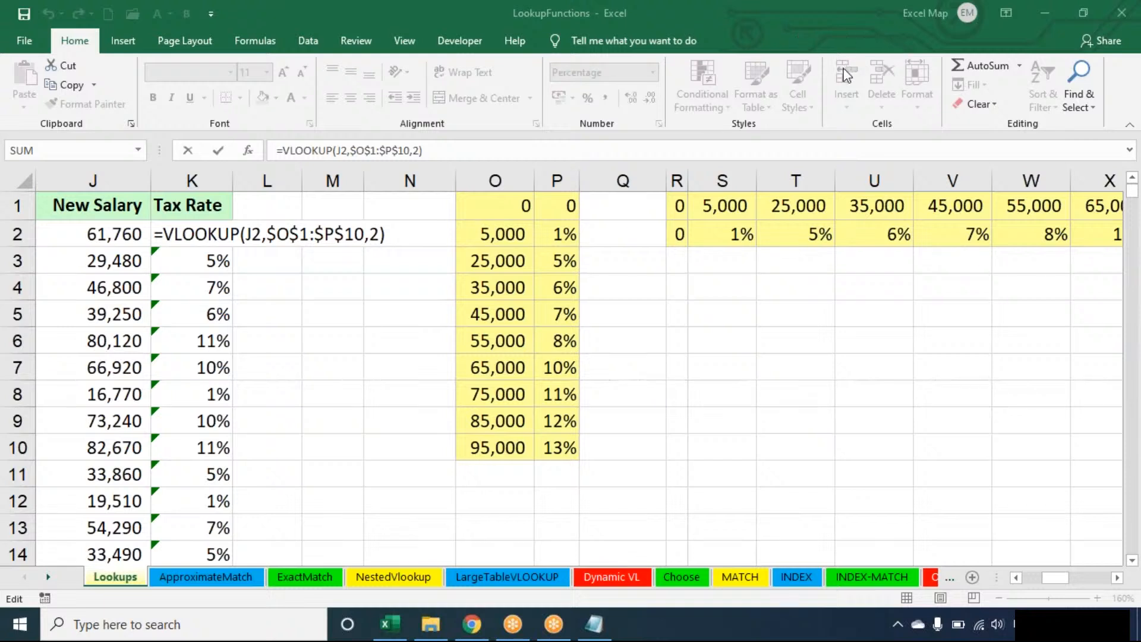
left_click(440, 236)
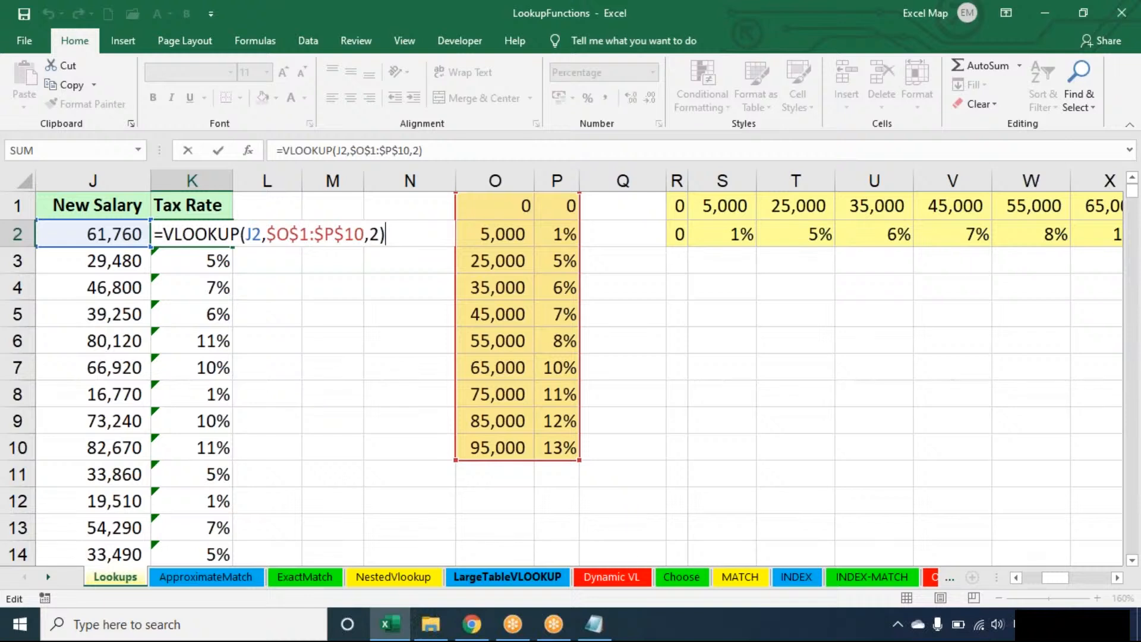
key("ctrl+Return")
key("ctrl+z")
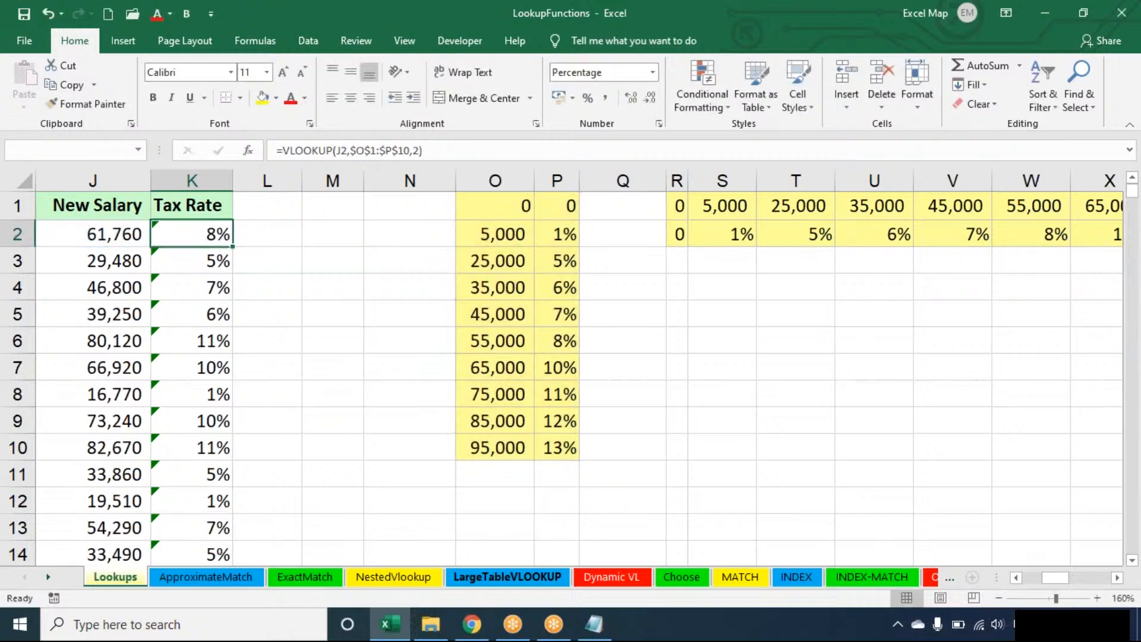
double_click(220, 233)
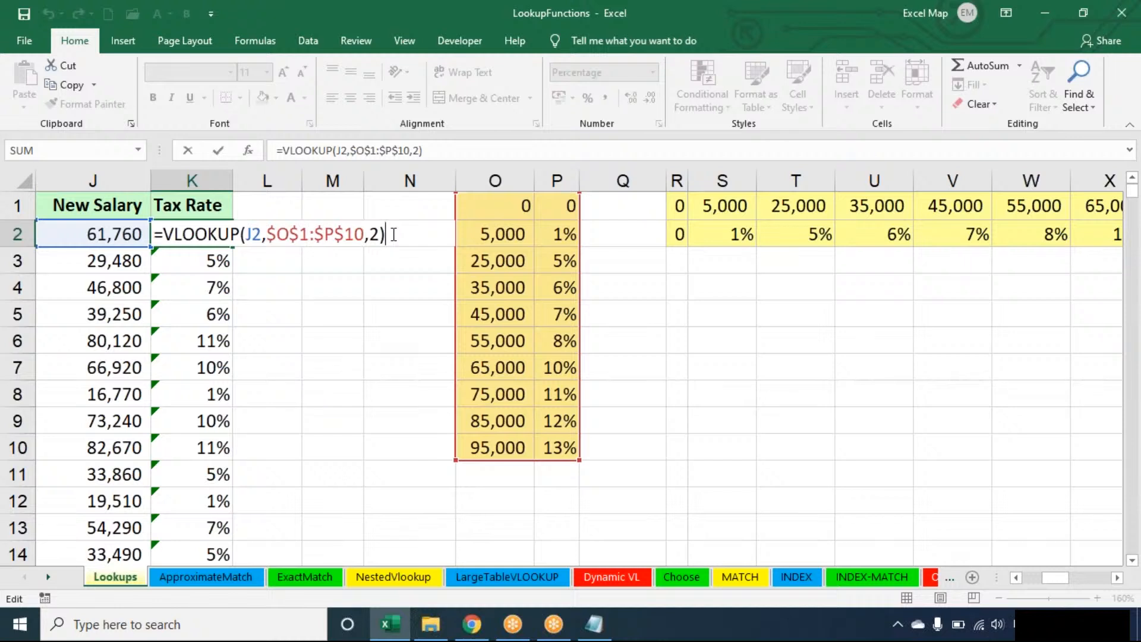
key("ctrl+Return")
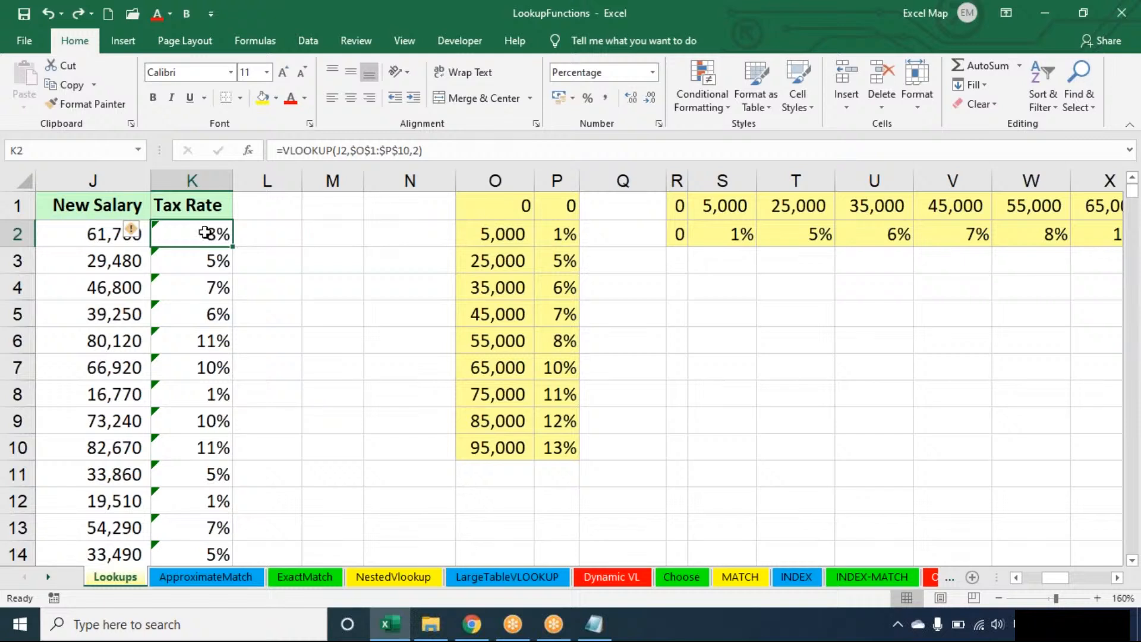
- Replace the table range in K2's formula with whole columns O:P and fill the formula down the Tax Rate column
double_click(205, 232)
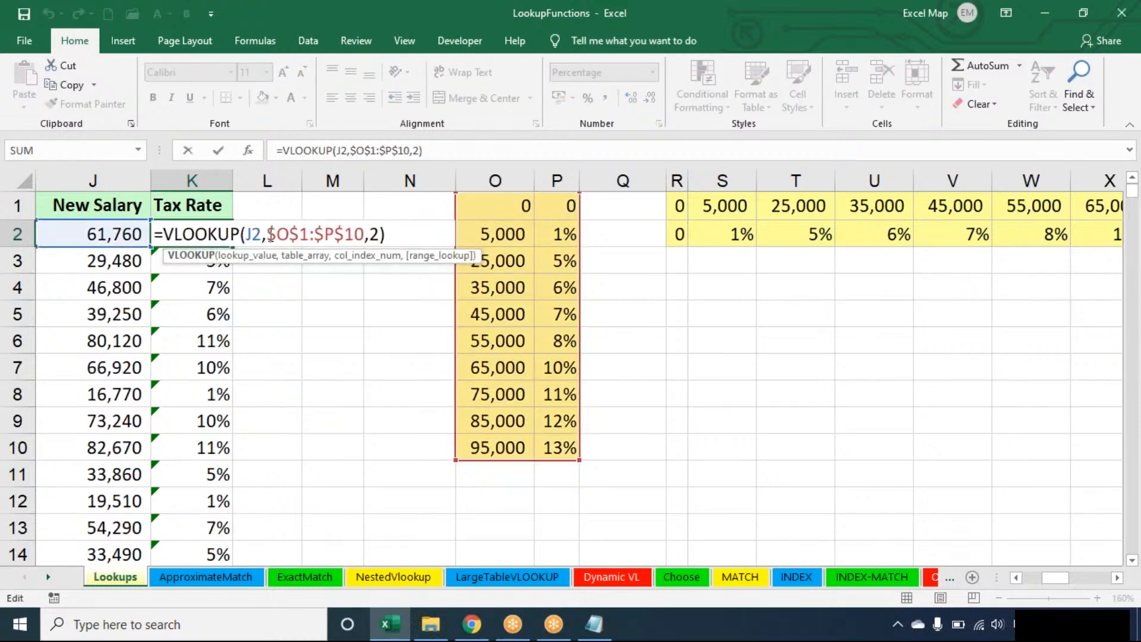
left_click_drag(267, 234, 364, 233)
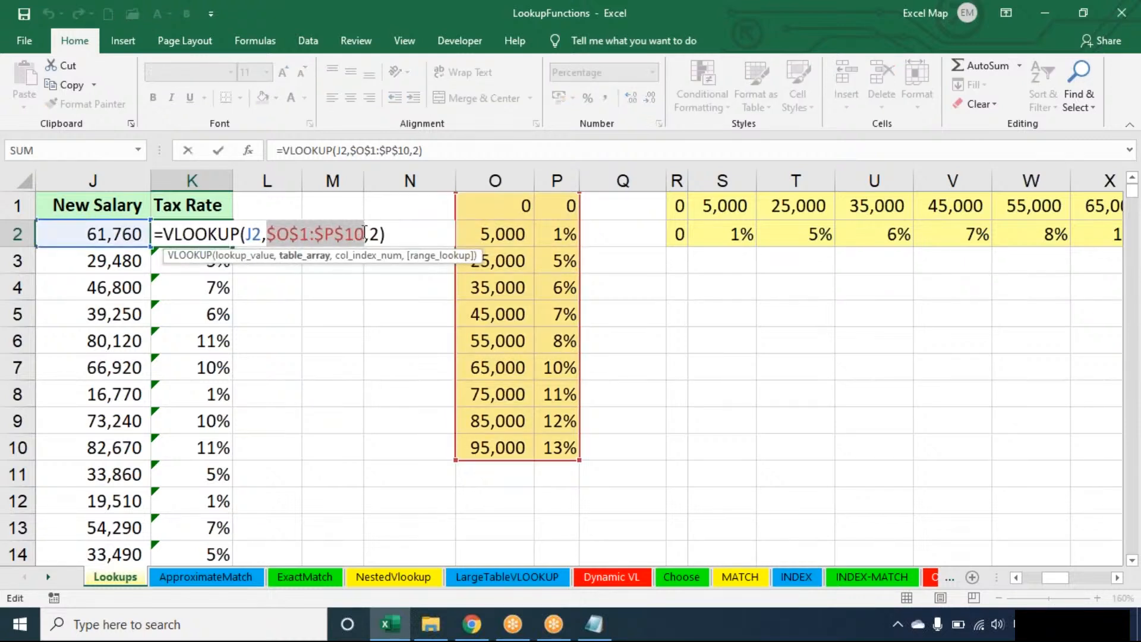
key("Delete")
left_click_drag(496, 180, 557, 180)
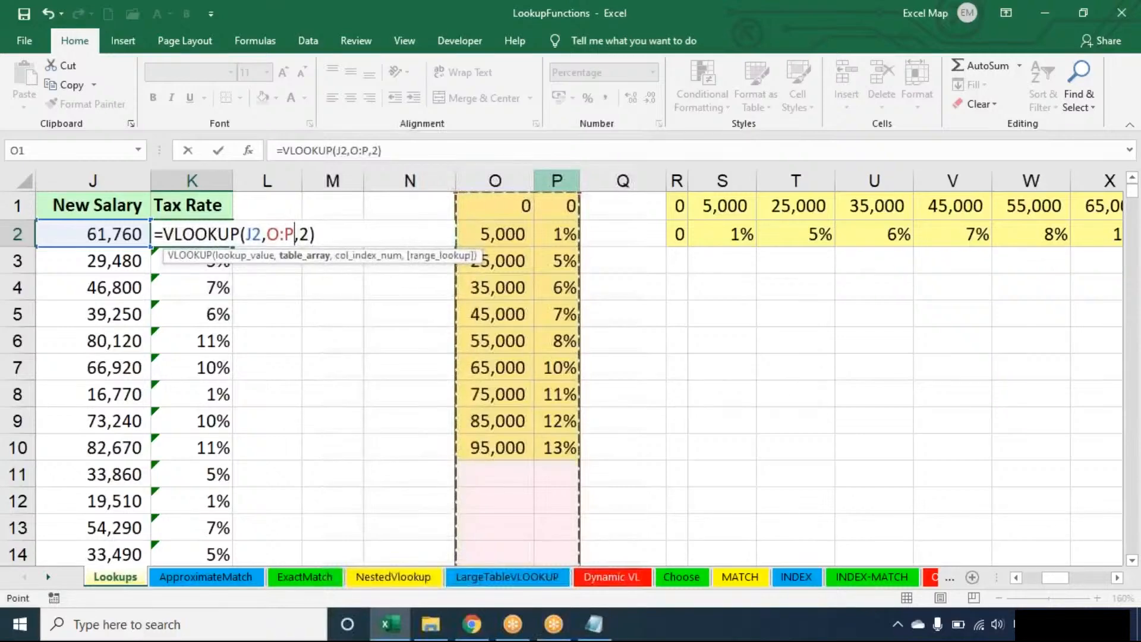
key("Return")
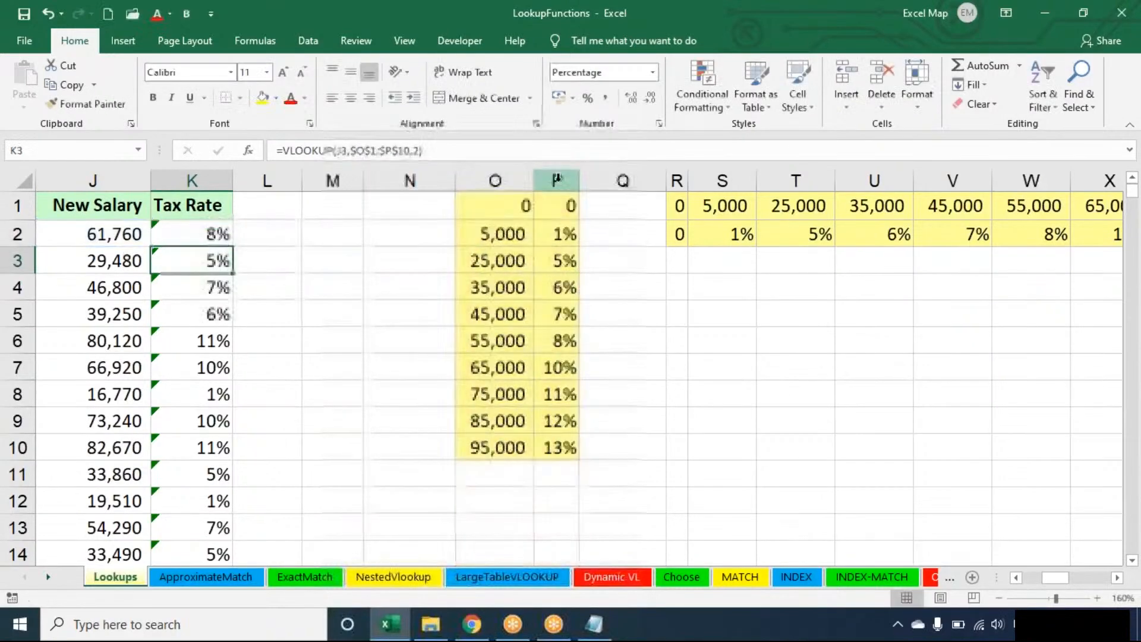
left_click(229, 240)
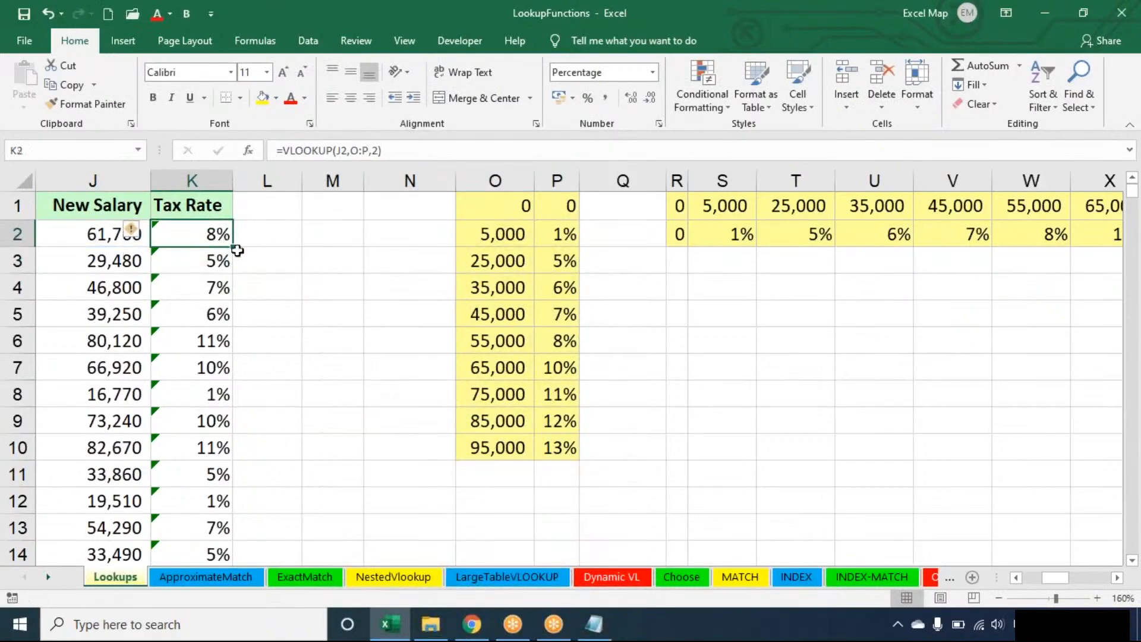
double_click(234, 246)
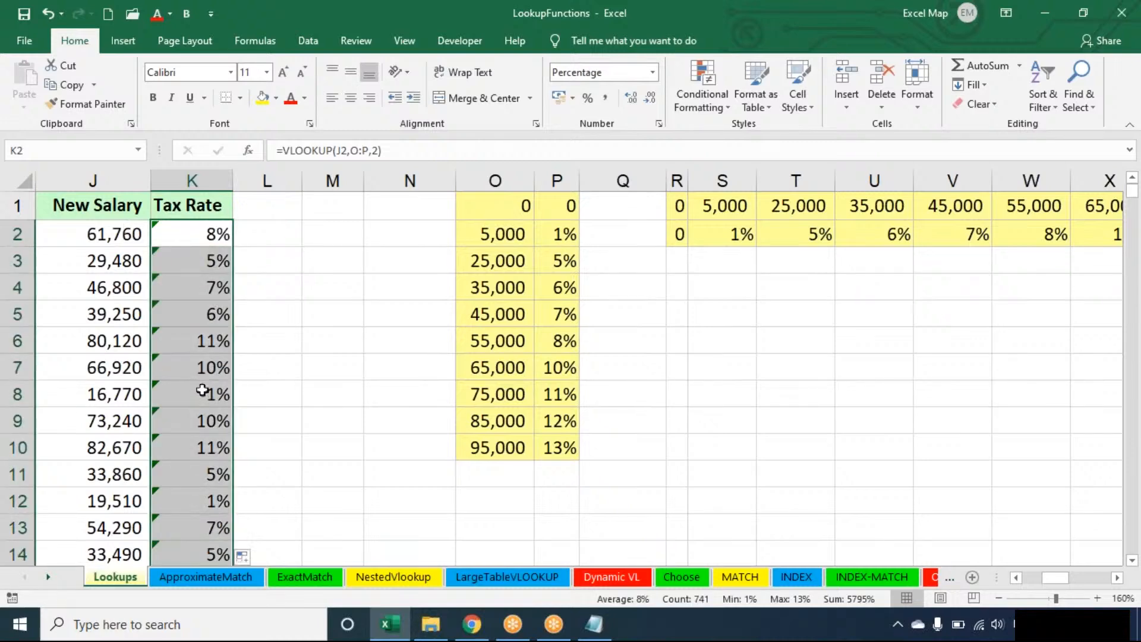
- Inspect the Tax Rate formulas in K7, K9 and K2, checking that each one references the whole columns O:P
double_click(201, 368)
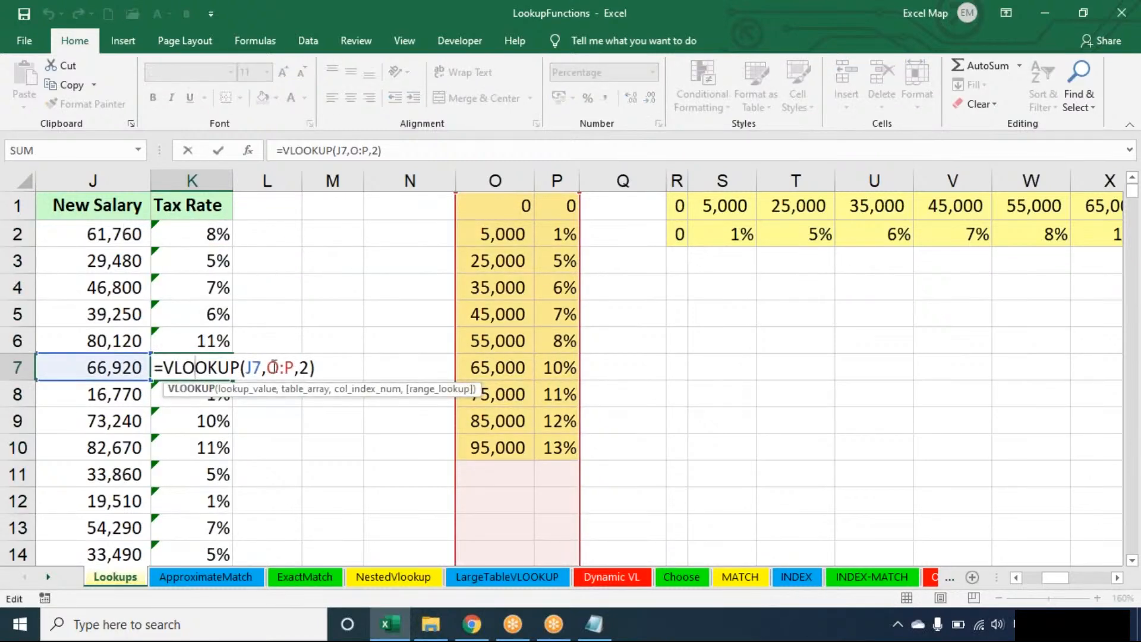
left_click(201, 421)
double_click(201, 421)
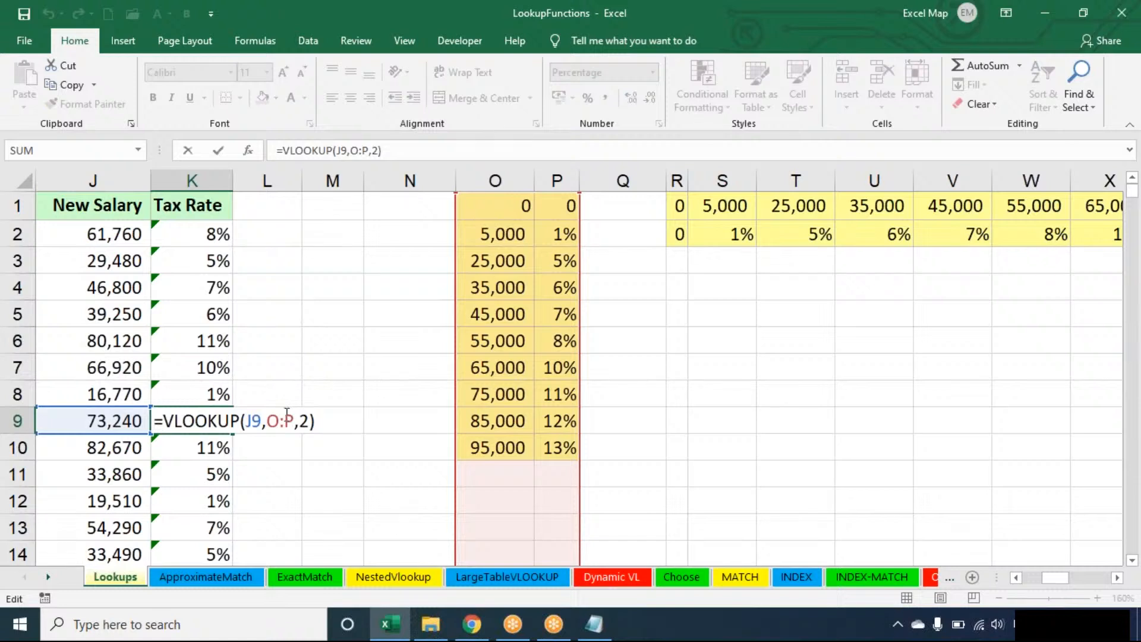
key("Escape")
double_click(220, 229)
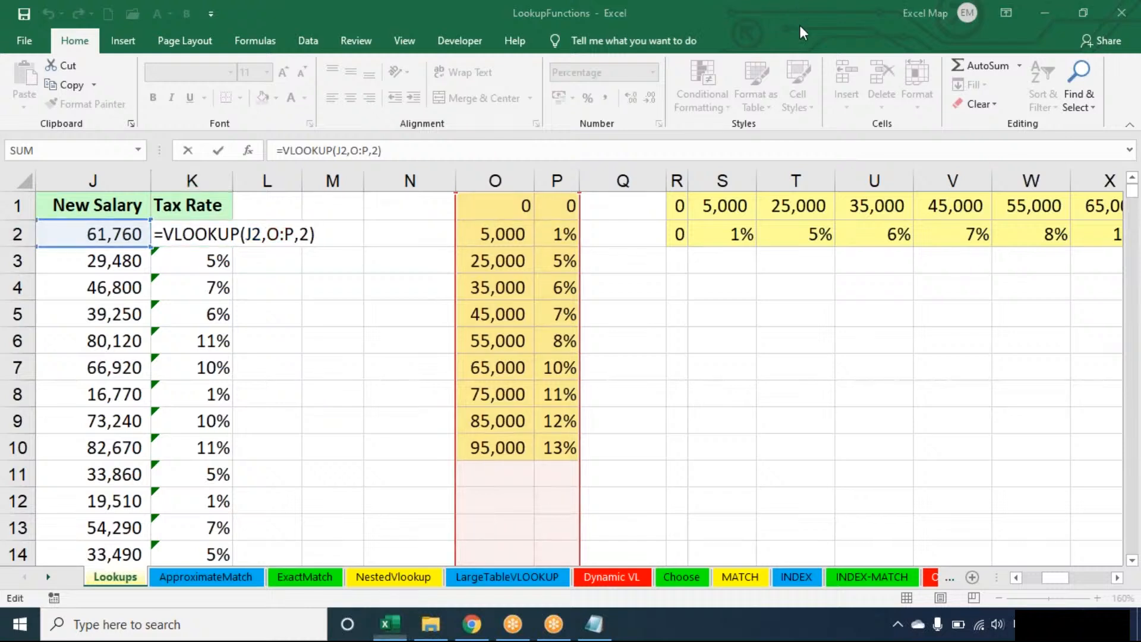
key("XF86AudioRaiseVolume")
key("XF86AudioRaiseVolume")
key("XF86AudioRaiseVolume")
key("XF86AudioRaiseVolume")
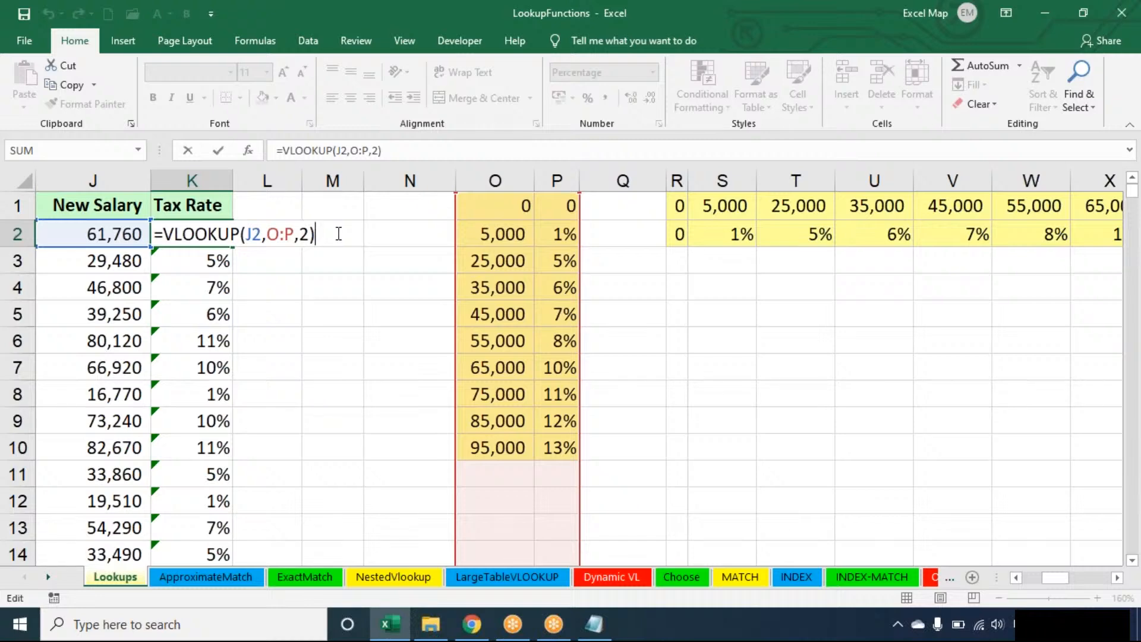
key("ctrl+Return")
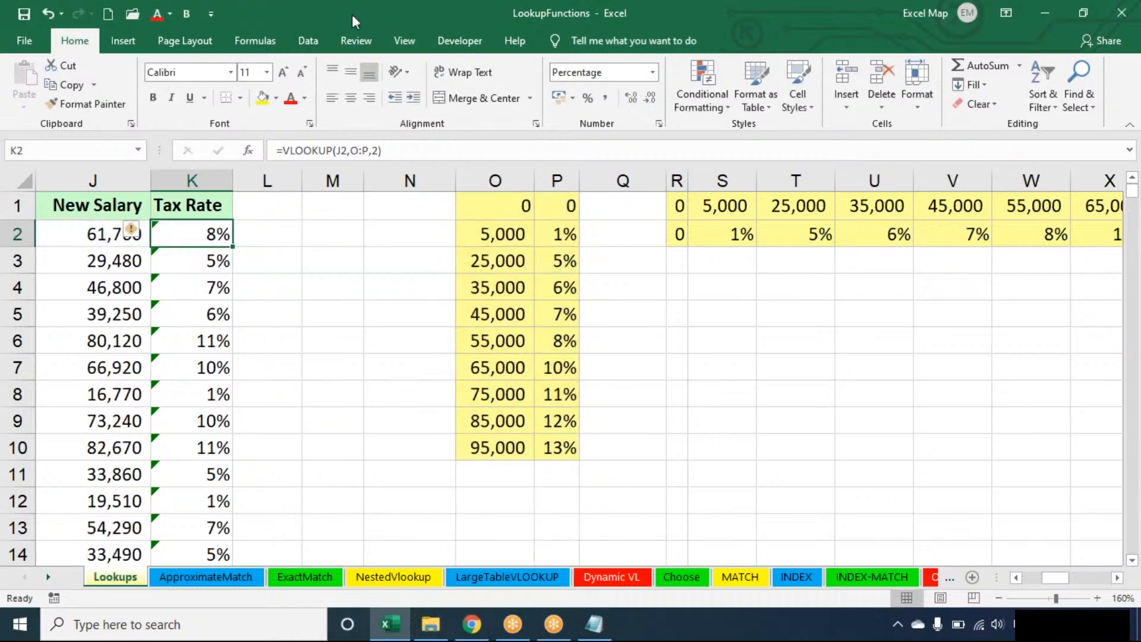
- Run error checking on the Tax Rate formulas and lock the unprotected formula cells K2 and K3
left_click(271, 45)
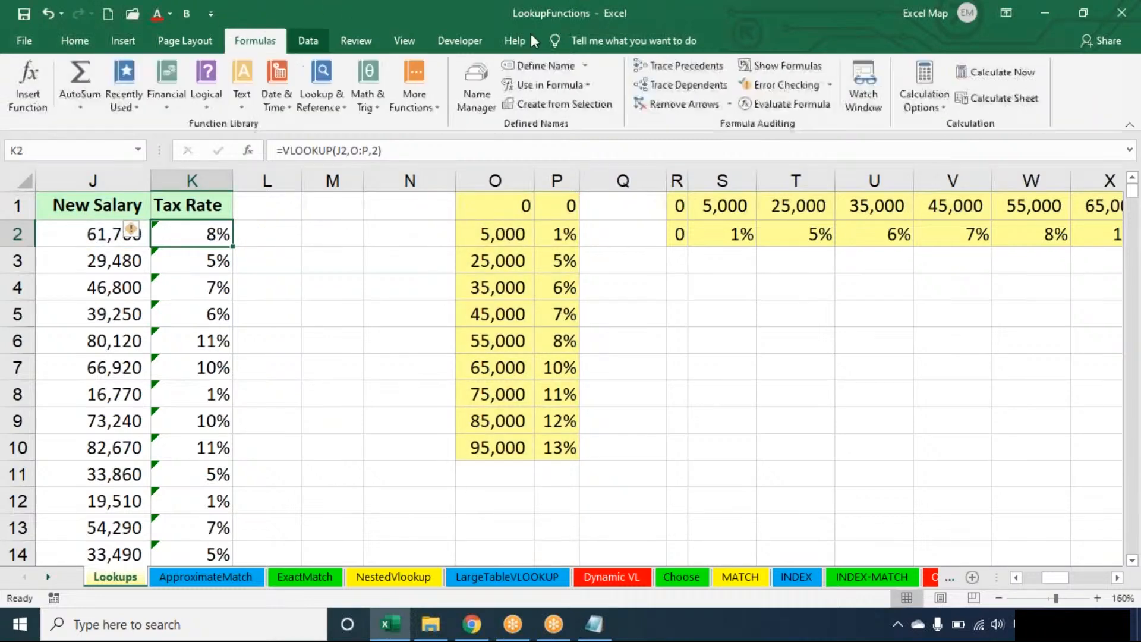
left_click(773, 87)
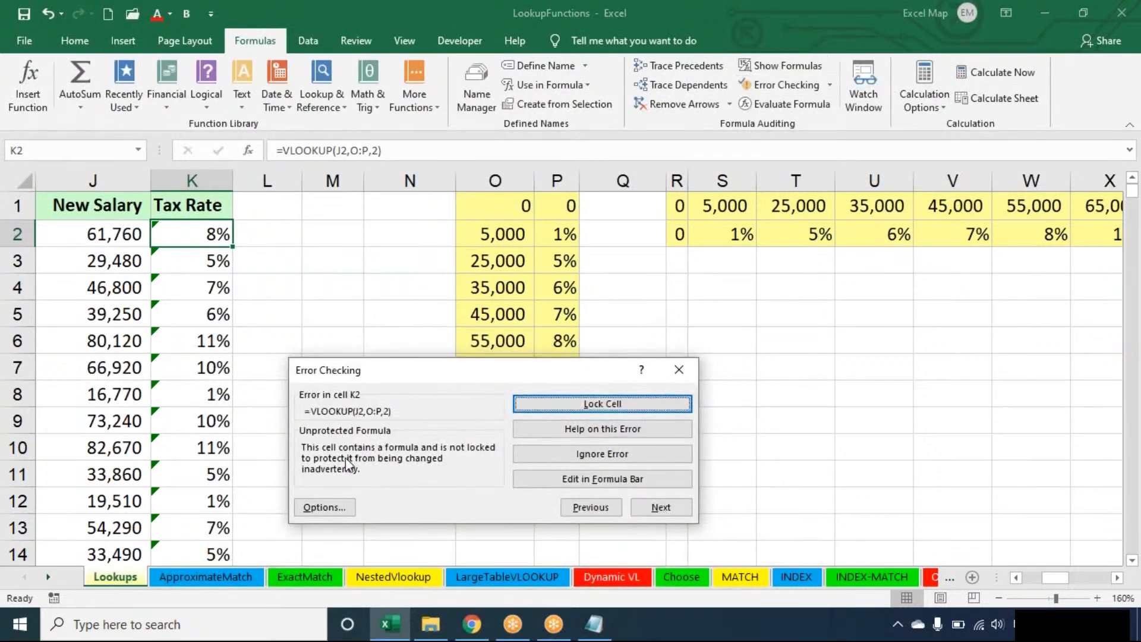
left_click(629, 400)
left_click(626, 397)
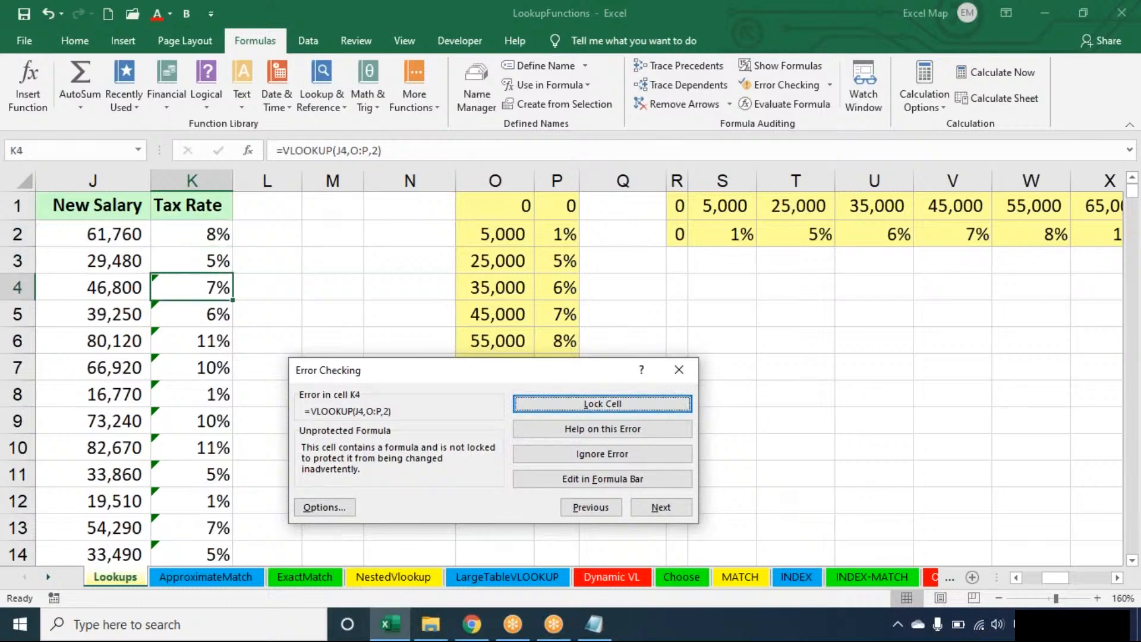
- Close the error check and lock all cells of the Tax Rate column K
left_click(196, 179)
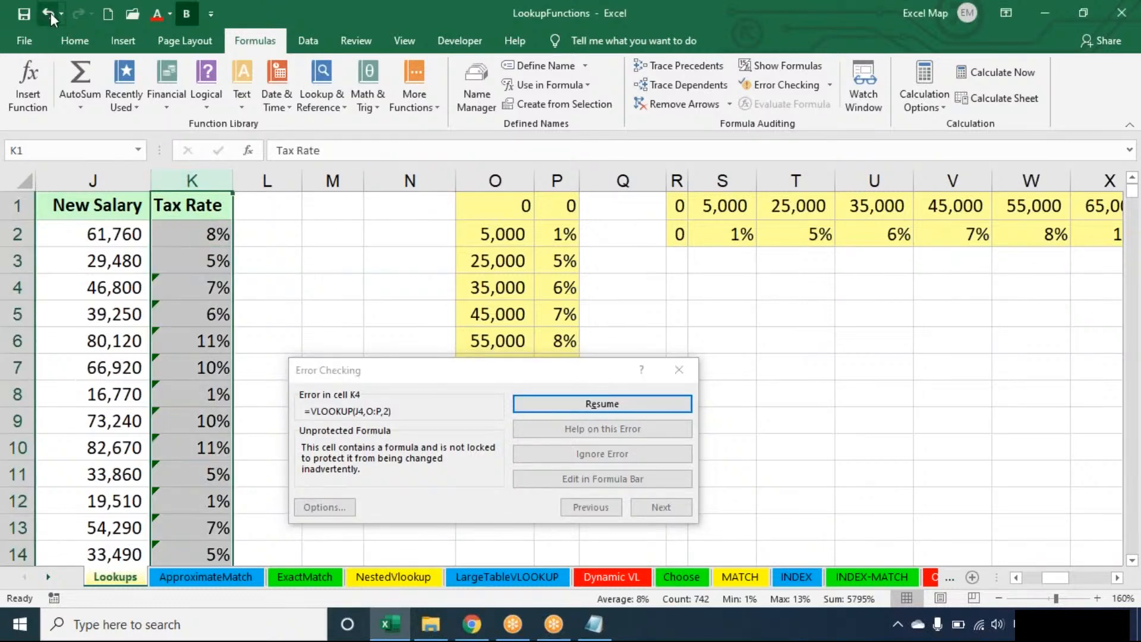
left_click(73, 35)
key("ctrl+1")
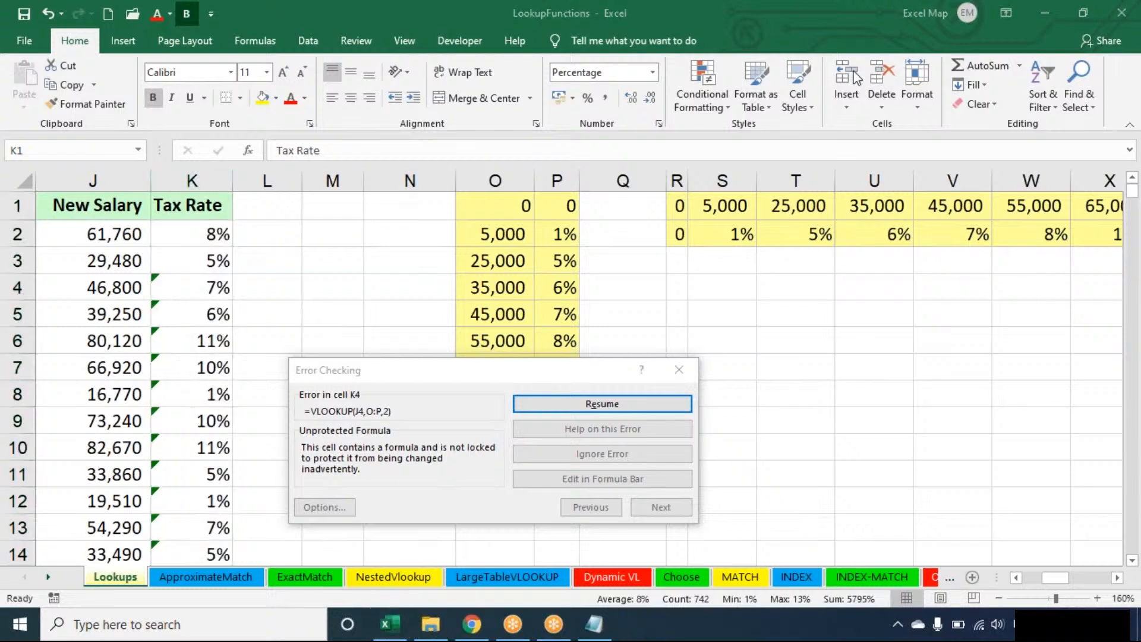
left_click(934, 108)
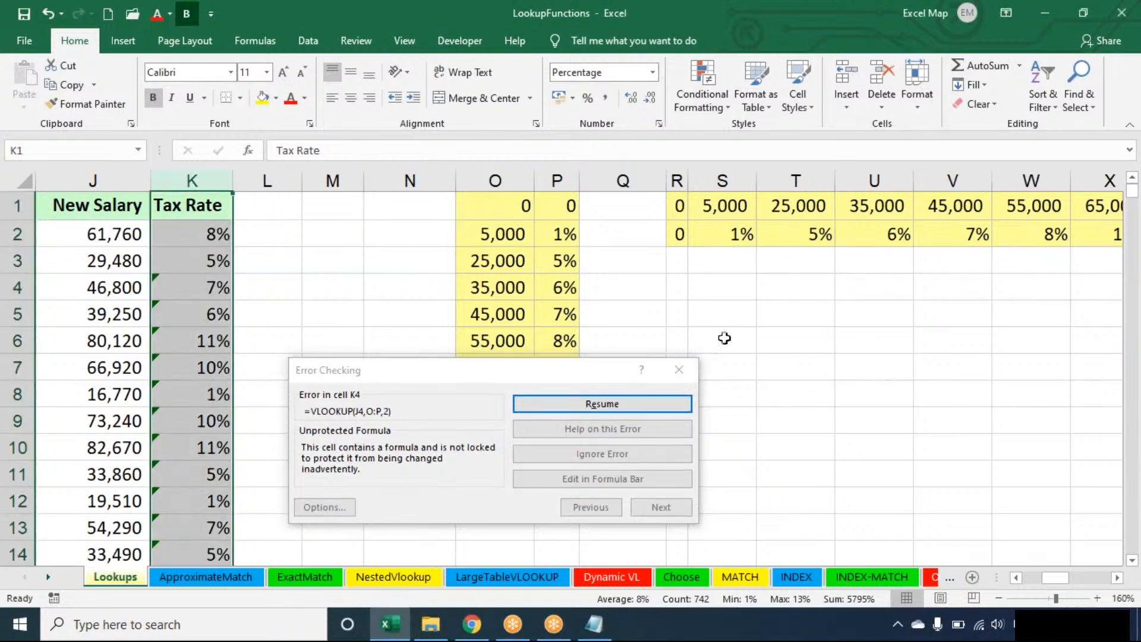
left_click(679, 370)
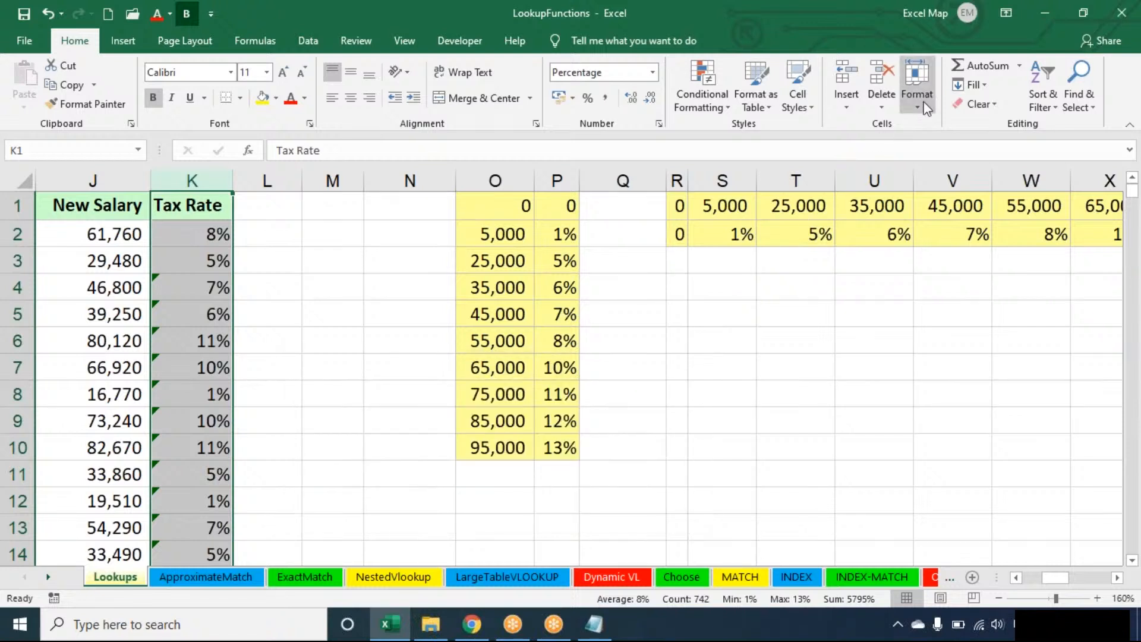
left_click(916, 104)
left_click(949, 405)
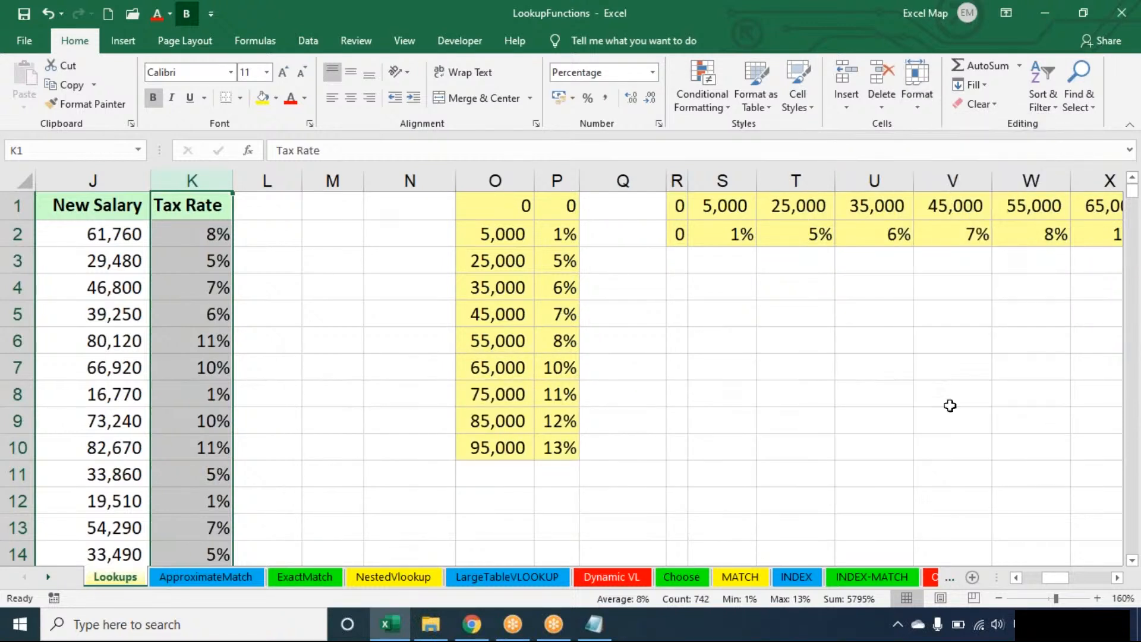
left_click(211, 359)
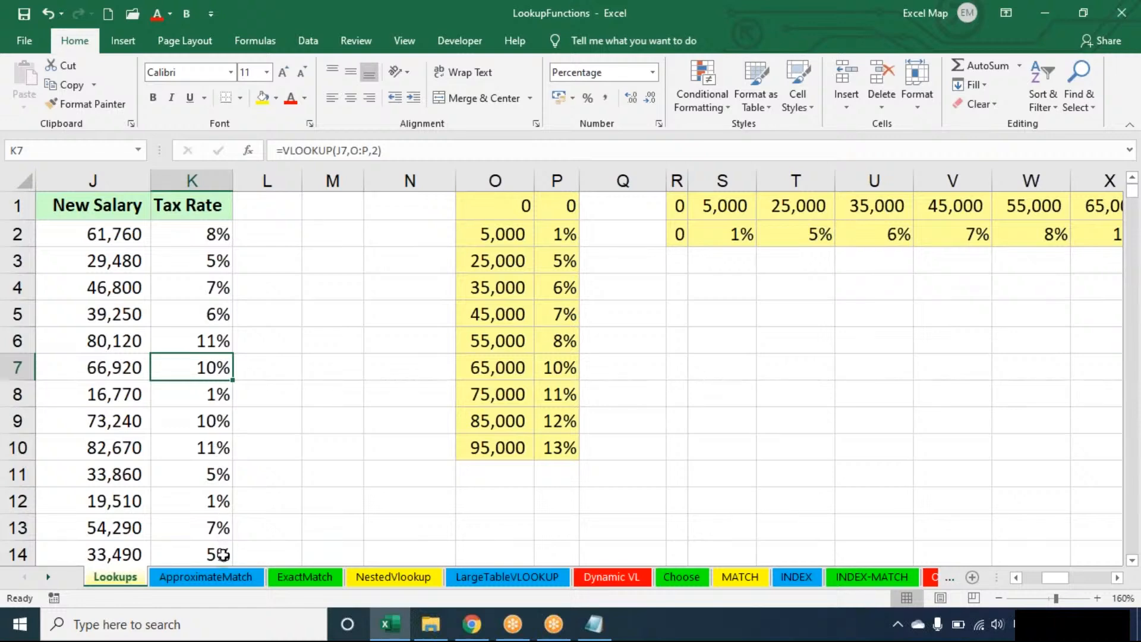
- On the ApproximateMatch sheet, clear the Tax Rate formulas from I2 down and lock the emptied cells
left_click(222, 577)
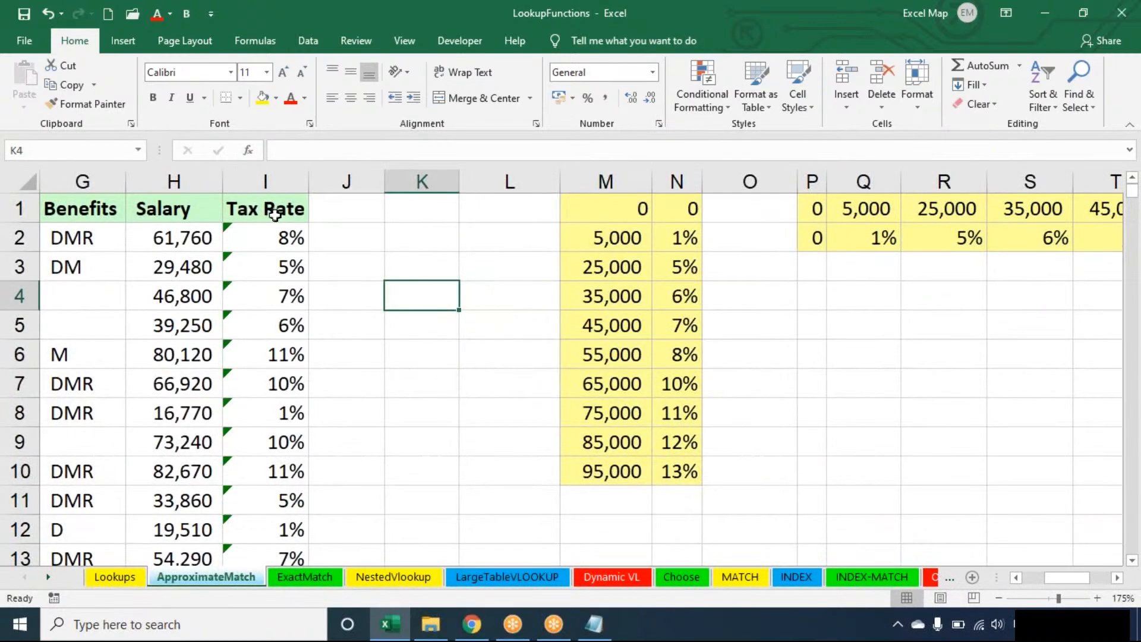
left_click(269, 244)
key("ctrl+shift+Down")
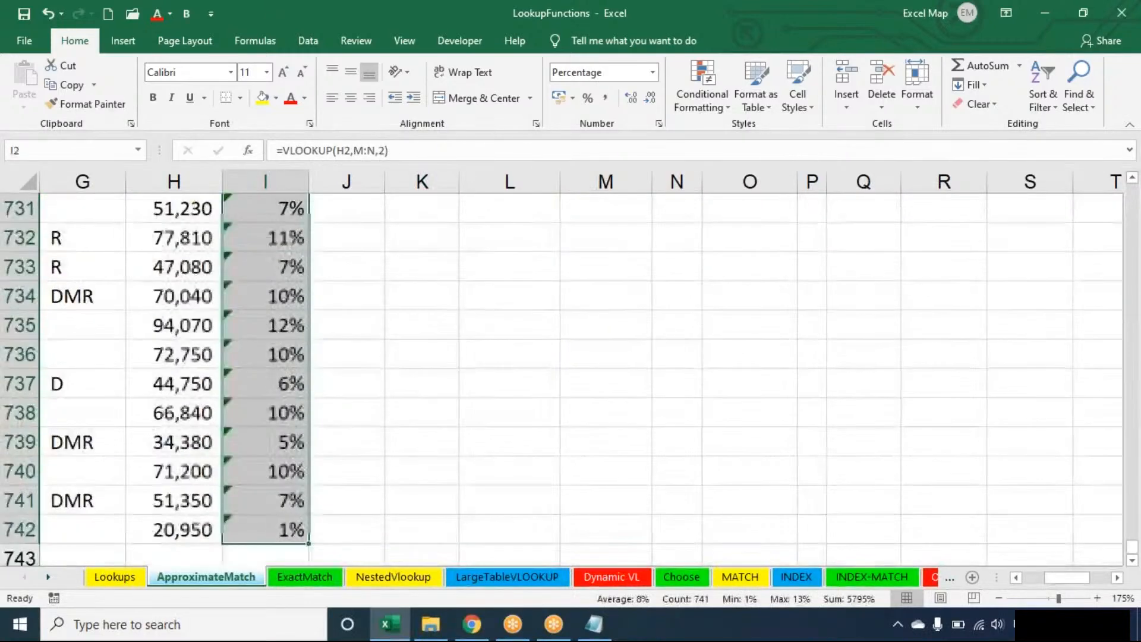
key("Delete")
key("ctrl+BackSpace")
left_click(917, 91)
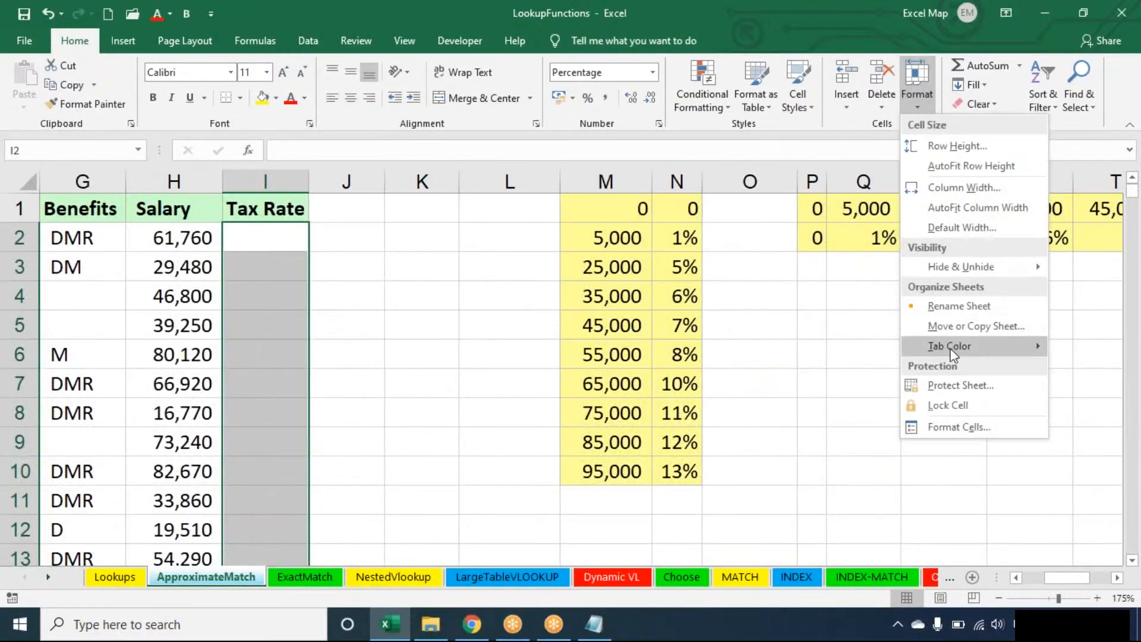
left_click(942, 405)
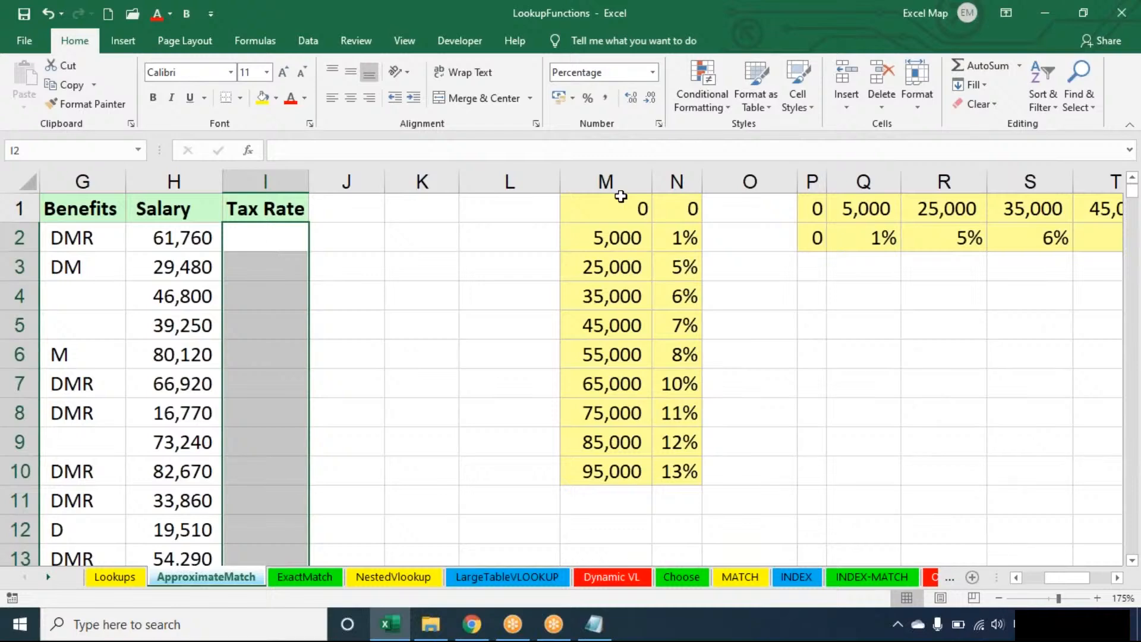
- Delete columns M:N holding the vertical tax table and narrow the empty column M beside the horizontal table
left_click_drag(606, 178, 663, 184)
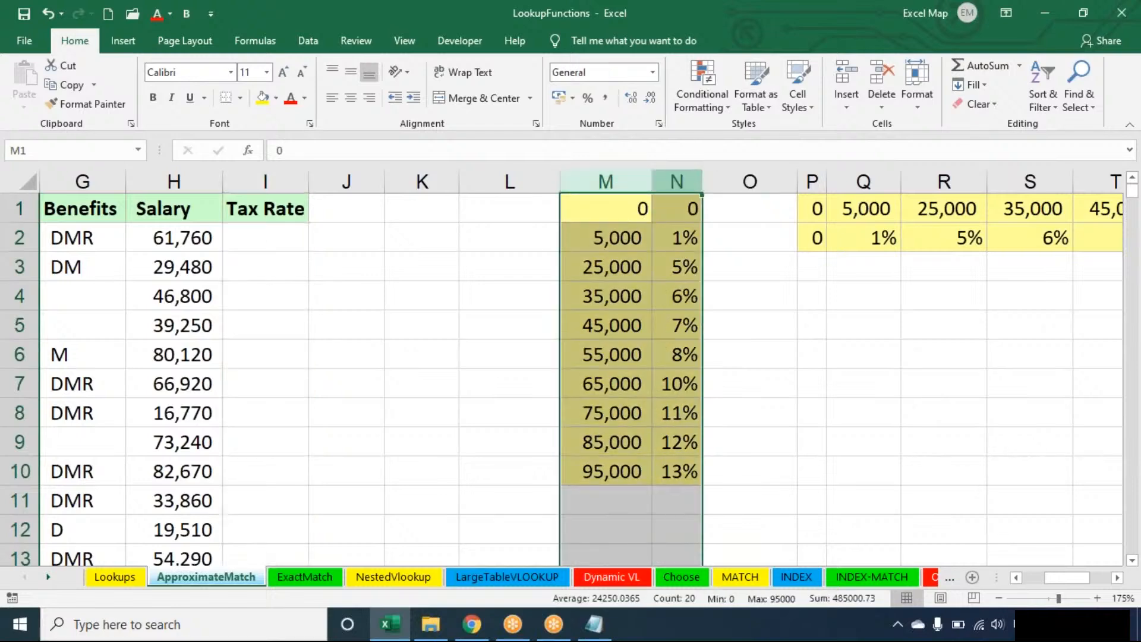
key("ctrl+minus")
left_click(946, 551)
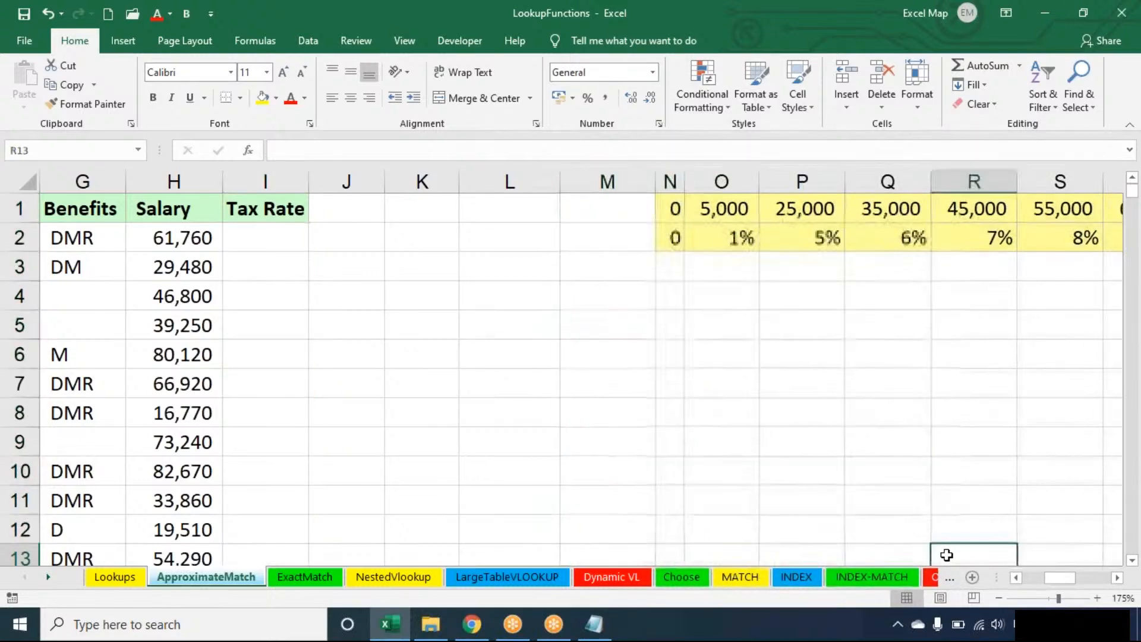
left_click(1118, 578)
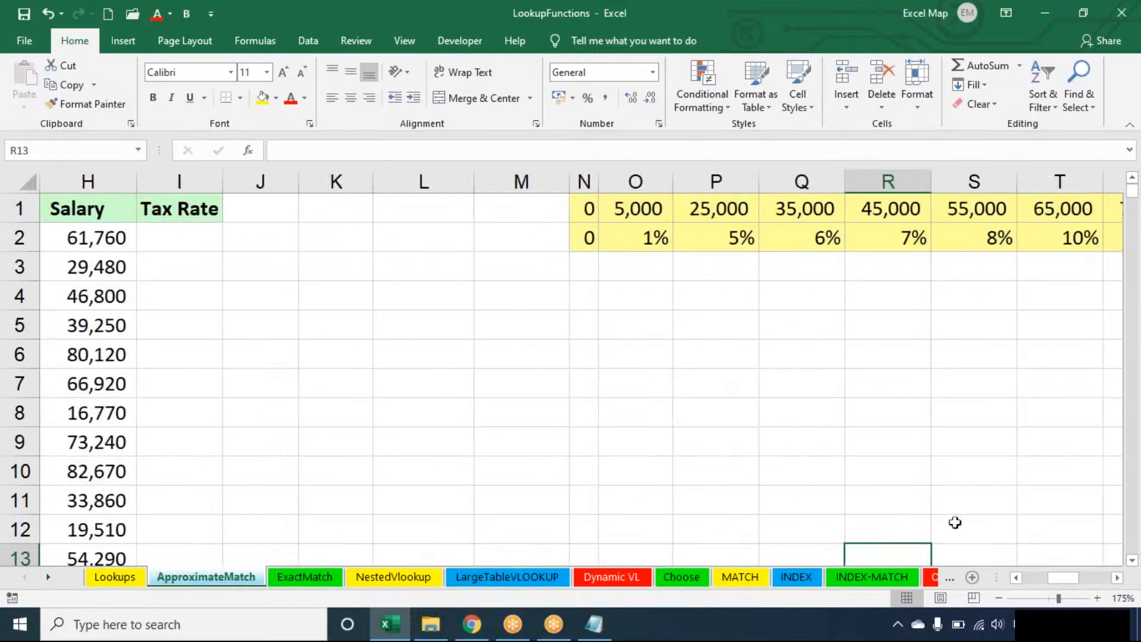
left_click(999, 598)
left_click(999, 598)
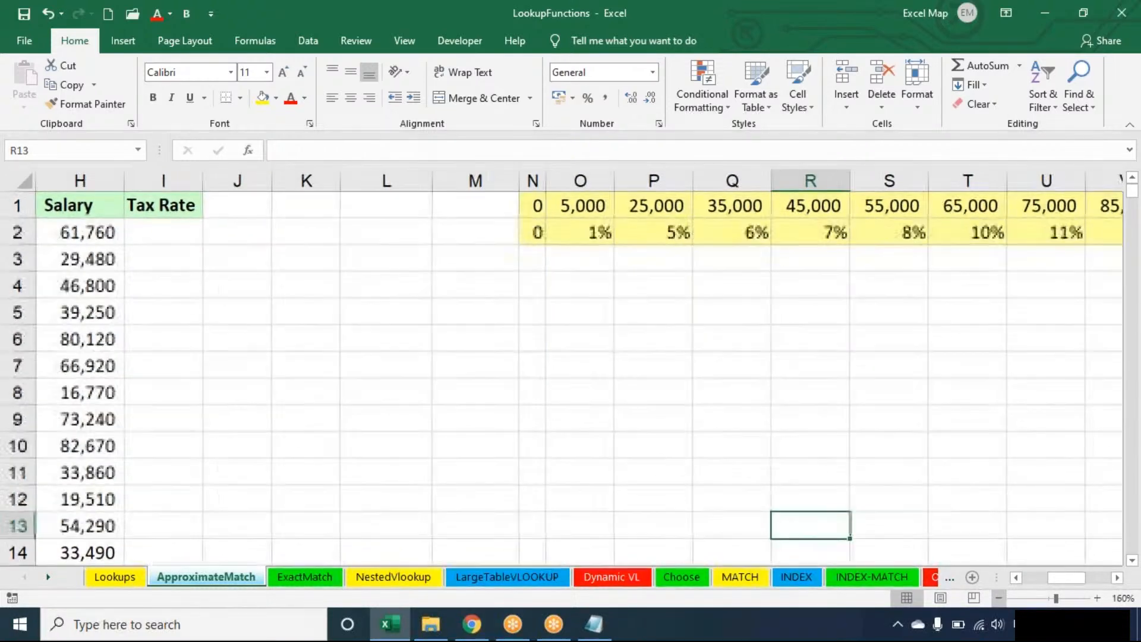
left_click(1000, 598)
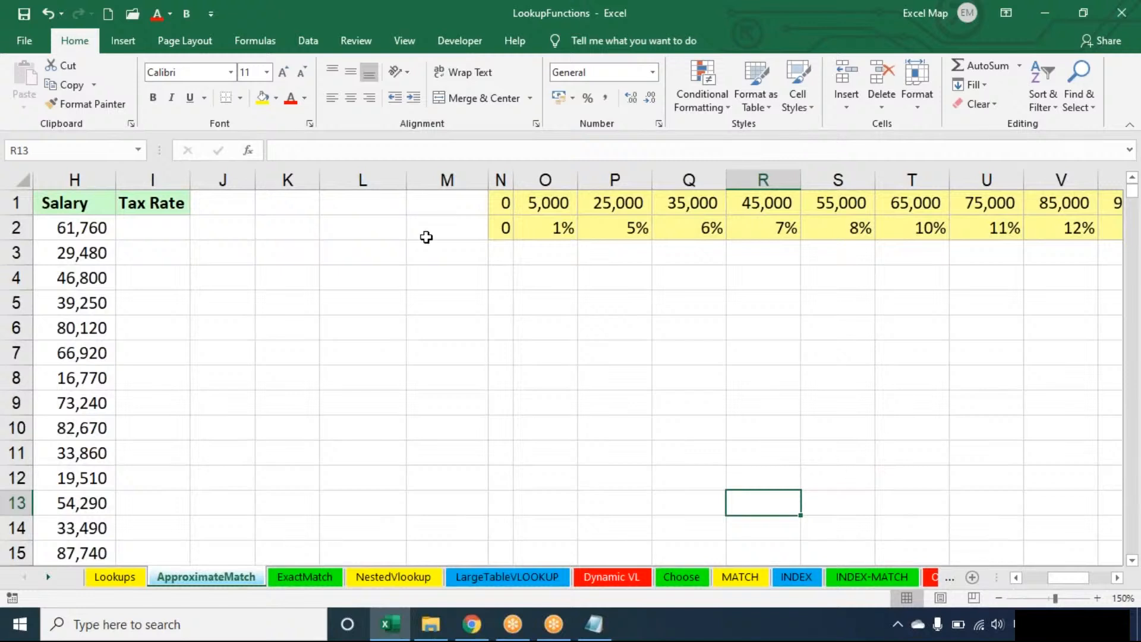
left_click_drag(488, 180, 375, 184)
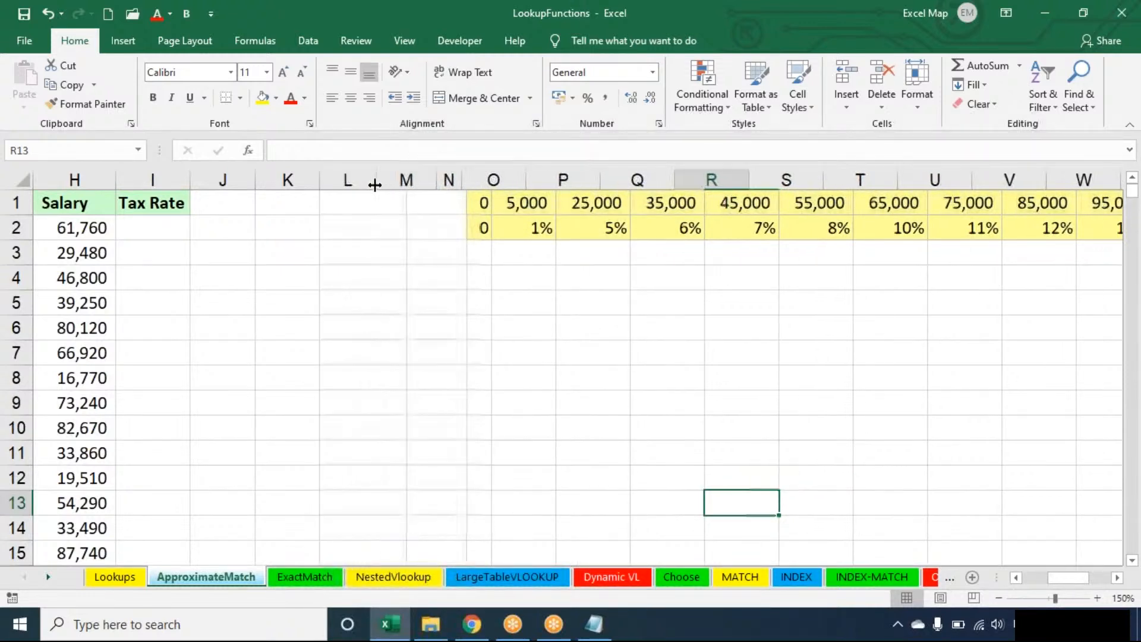
- Enter =VLOOKUP(H2,$N$1:$W$2,2) in I2 and fill it down the Tax Rate column
left_click(186, 219)
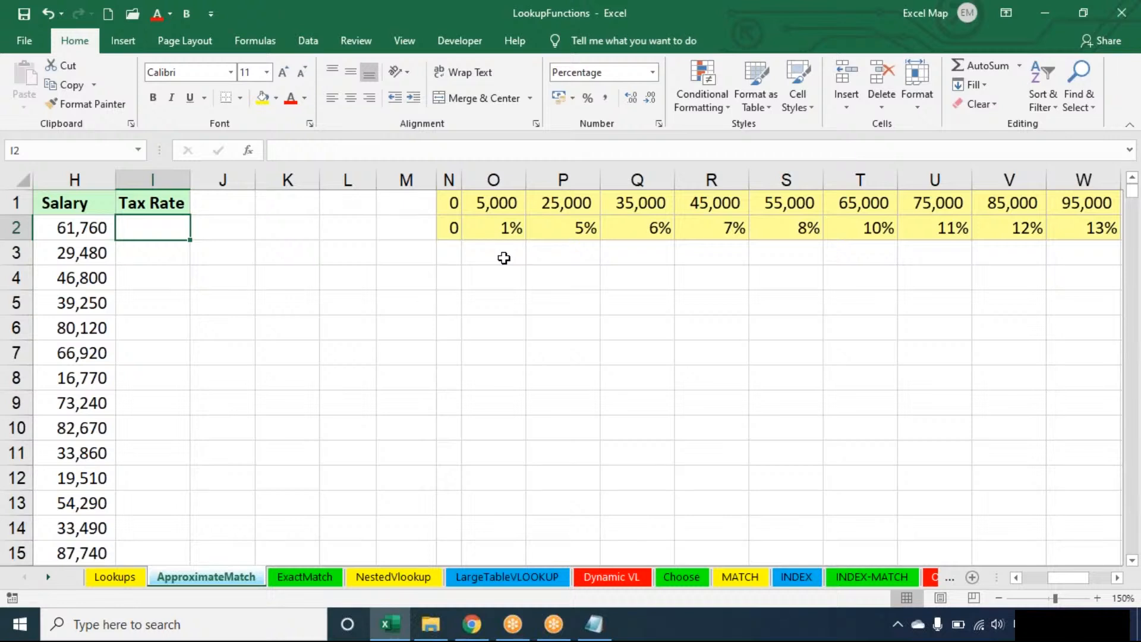
type("=VLOOKUP(")
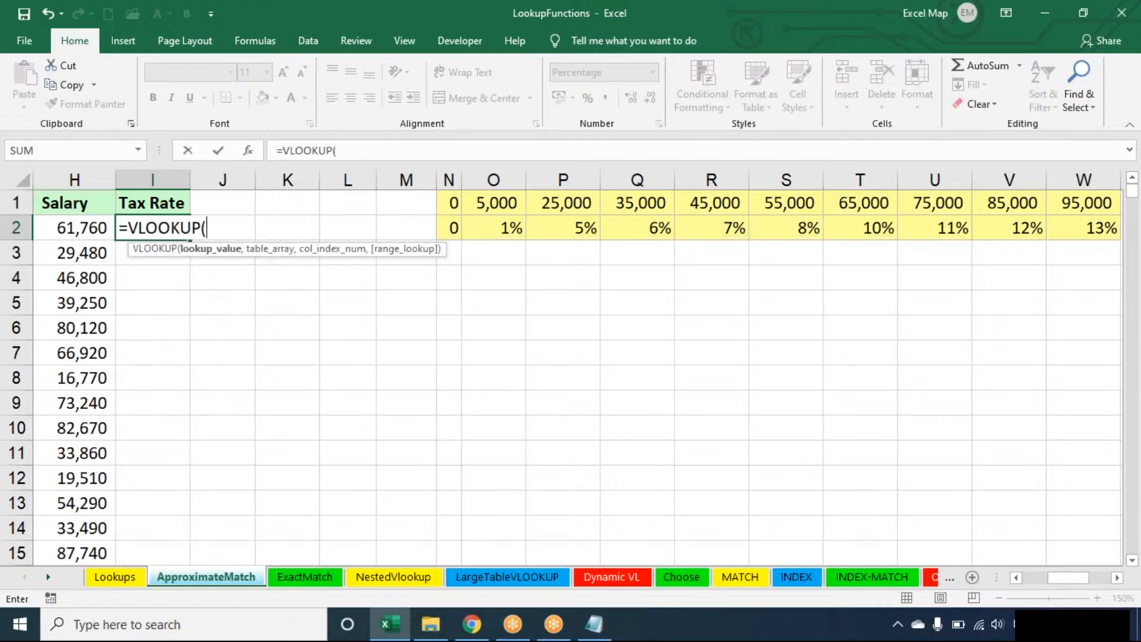
key("Left")
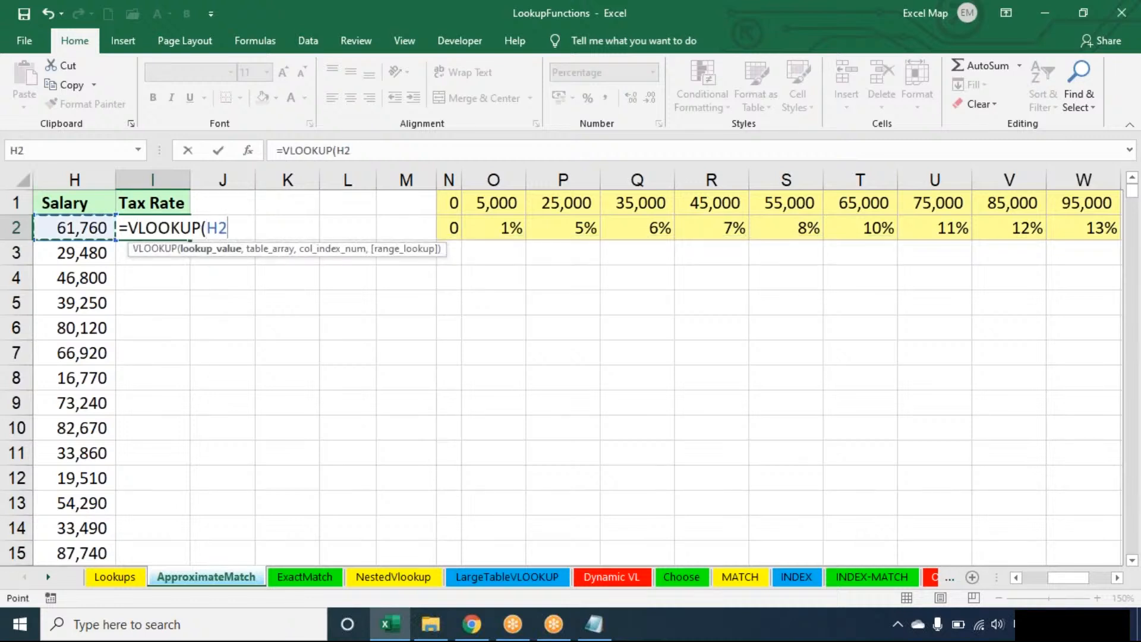
type(",")
left_click_drag(458, 205, 1091, 229)
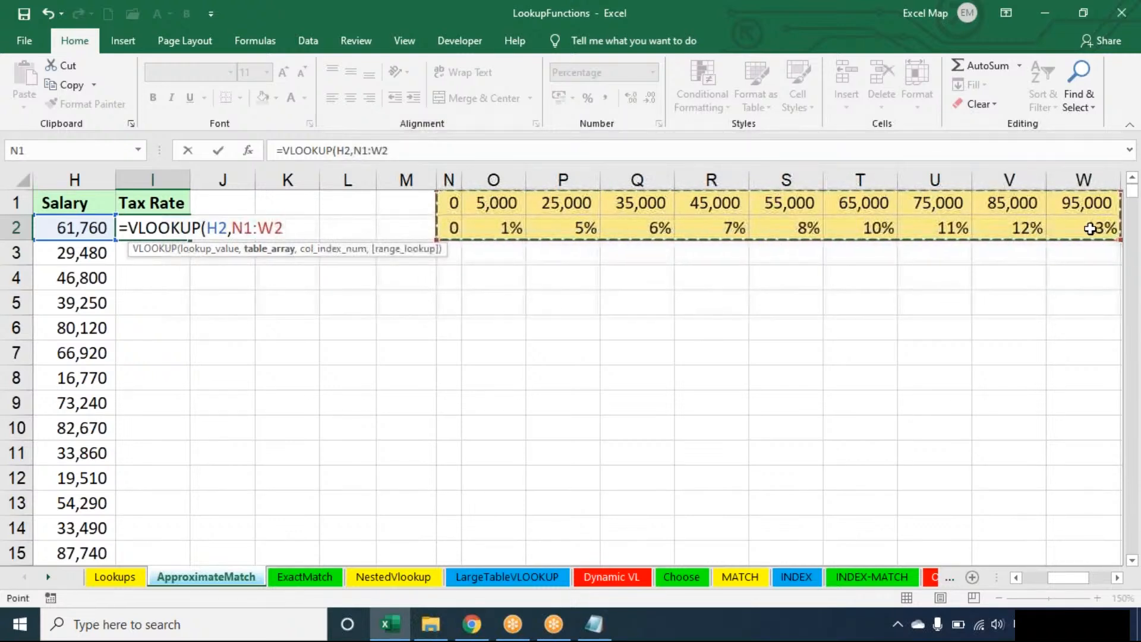
key("F4")
type(",2)")
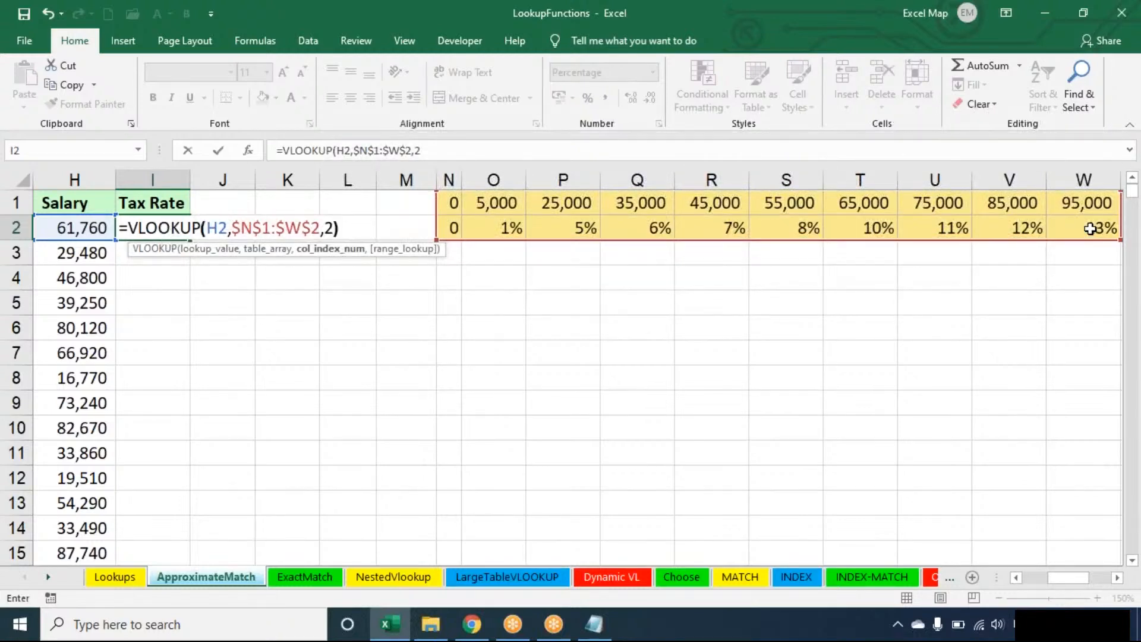
key("Return")
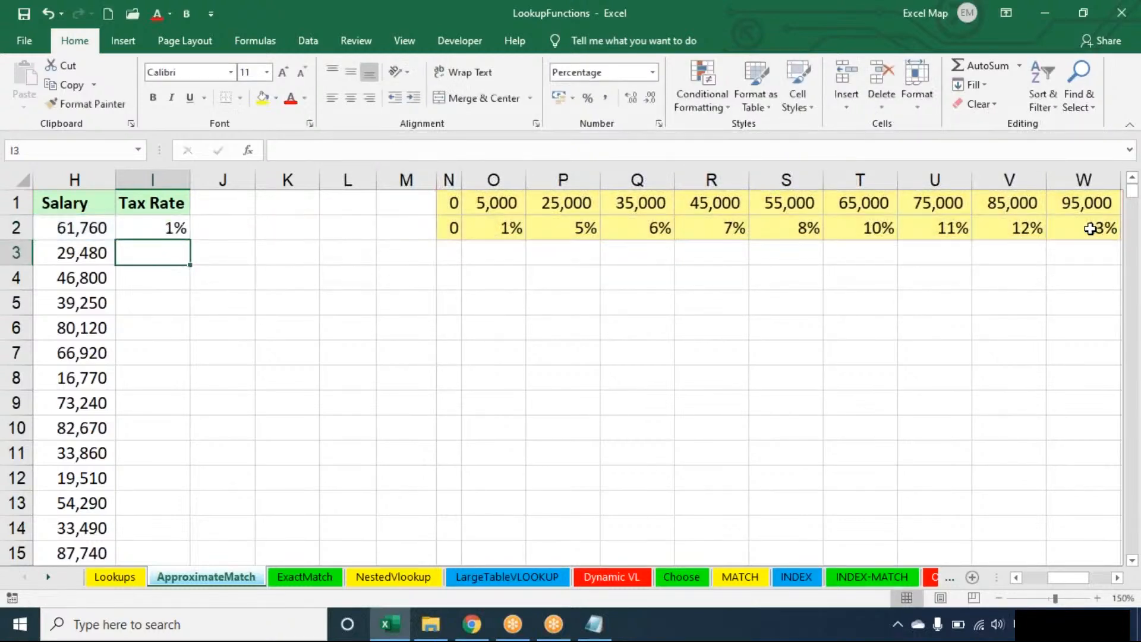
left_click(158, 224)
double_click(189, 239)
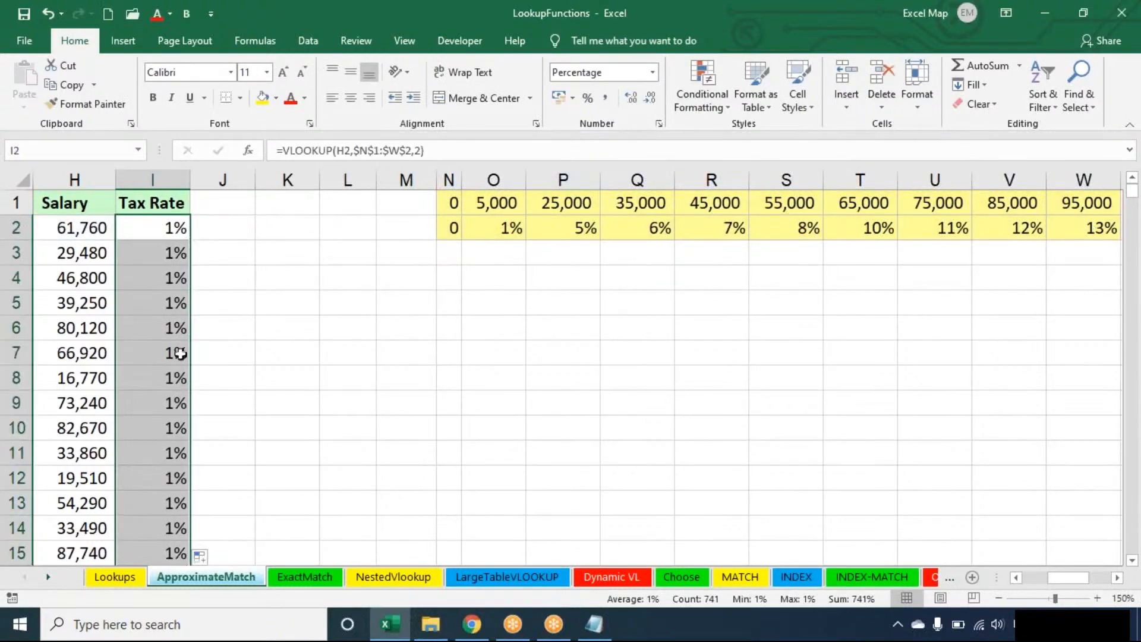
- Change the function in I2 from VLOOKUP to HLOOKUP and fill the formula down the Tax Rate column
double_click(171, 226)
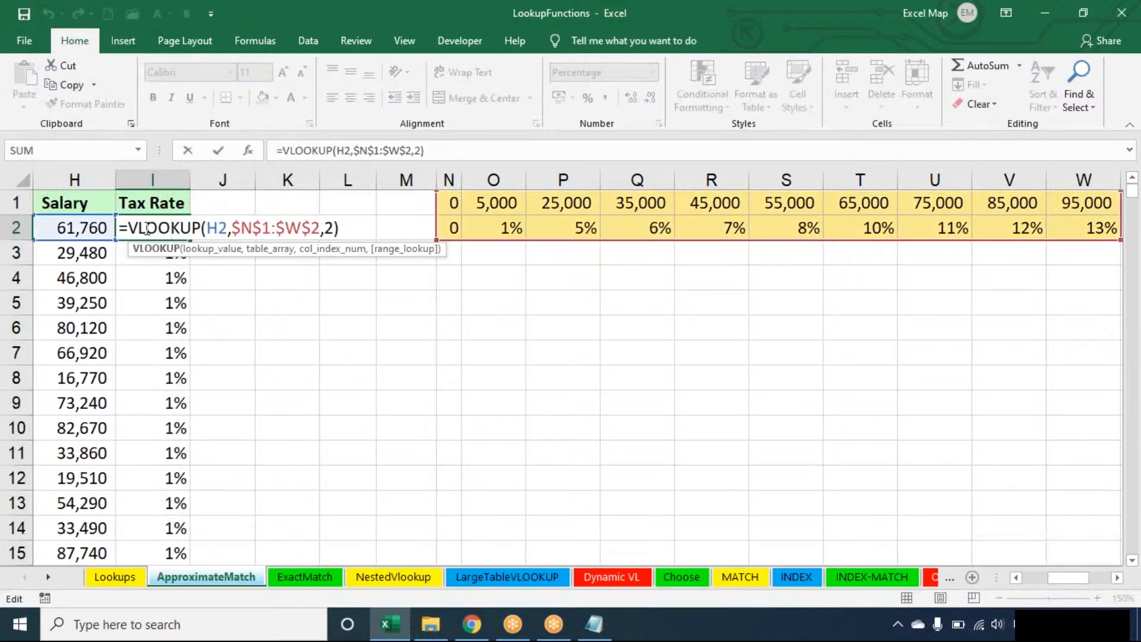
left_click(140, 228)
key("BackSpace")
type("H")
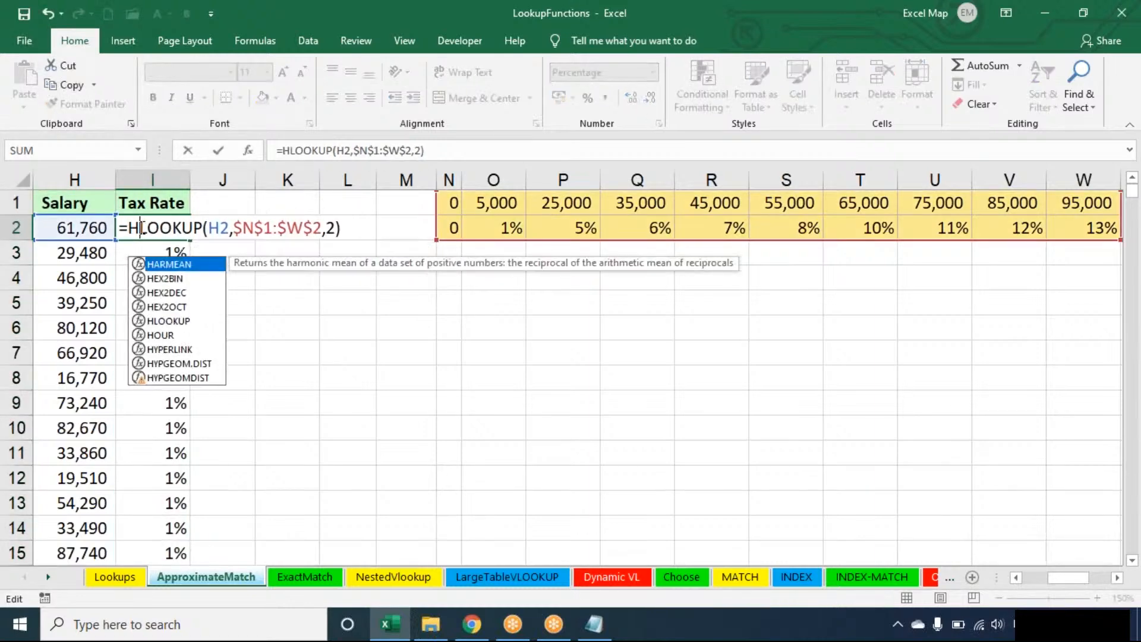
key("Return")
left_click(172, 228)
double_click(190, 239)
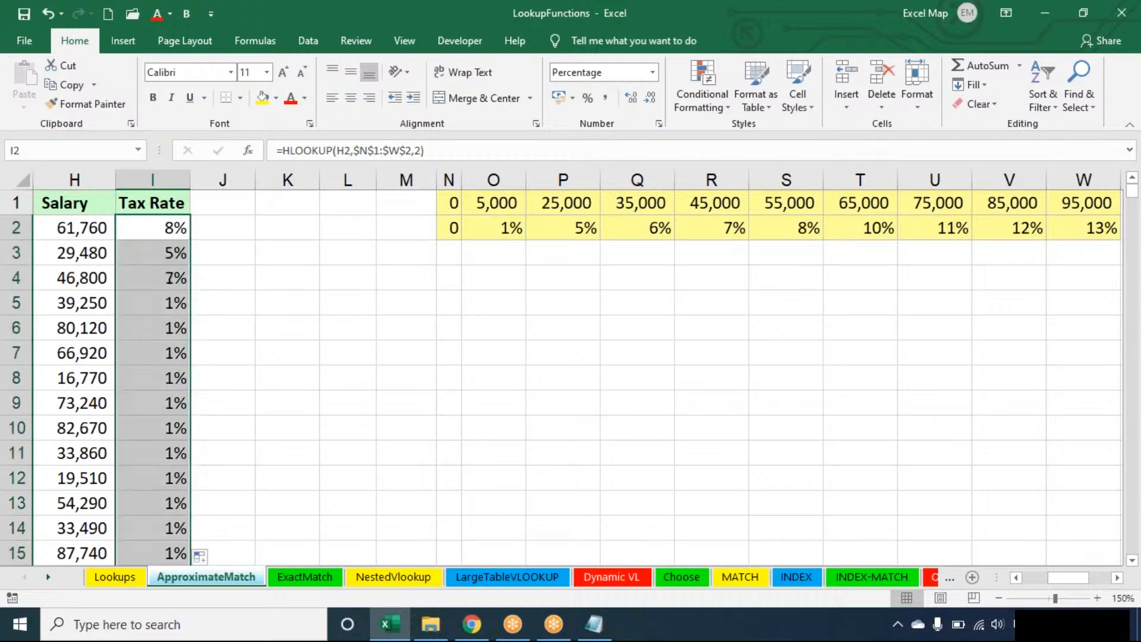
- Examine the HLOOKUP formula in I2, checking its lookup value, horizontal table range and row index arguments
double_click(181, 230)
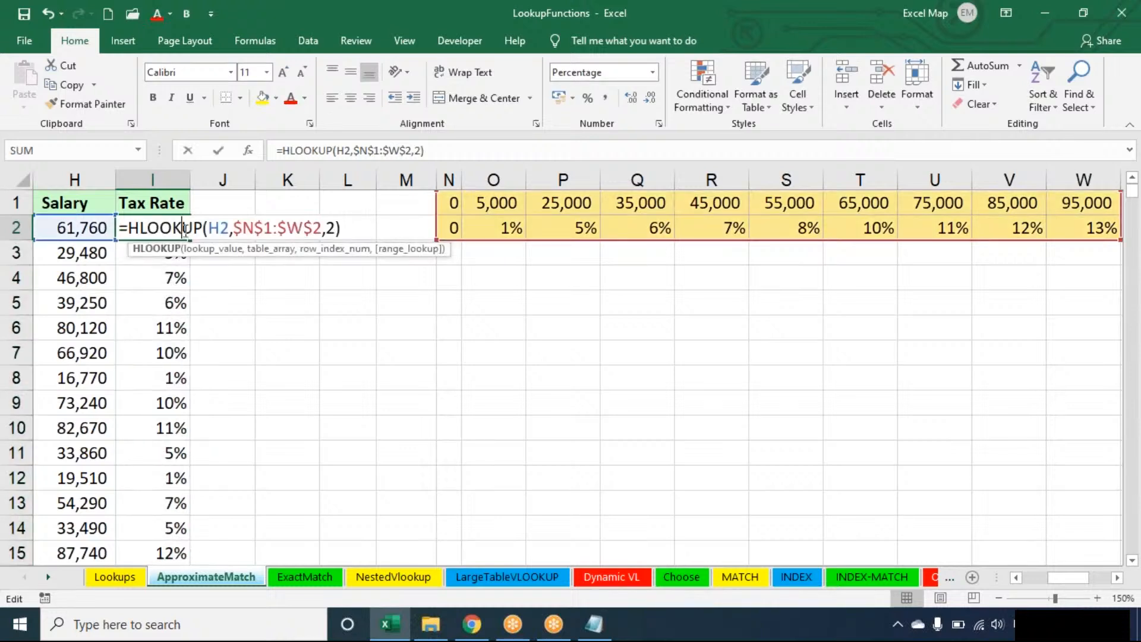
left_click(347, 236)
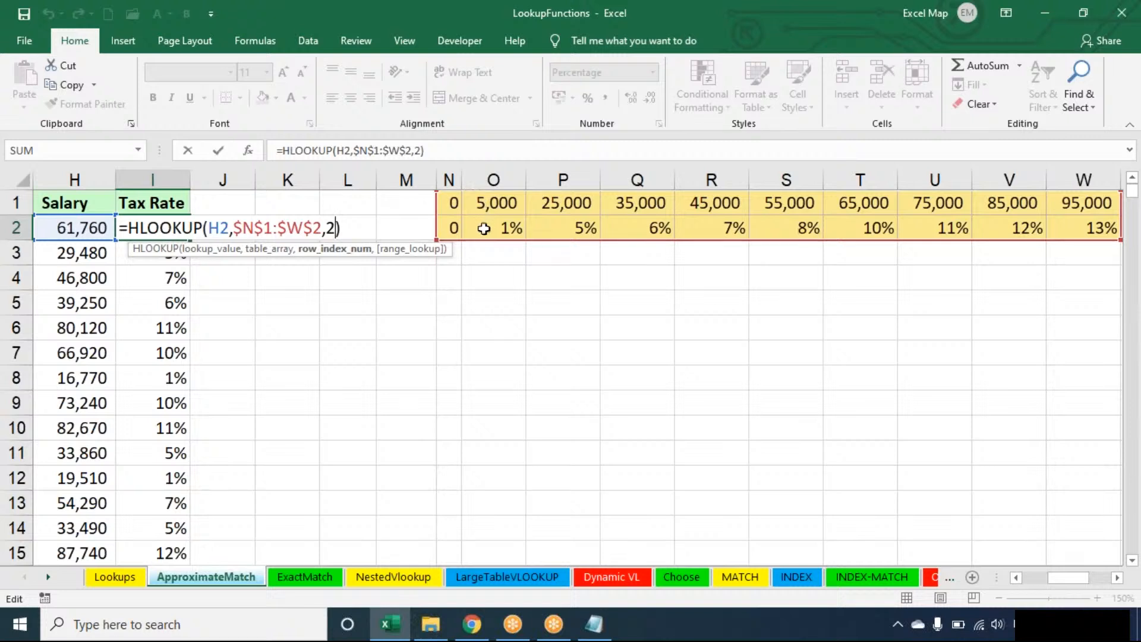
left_click(365, 230)
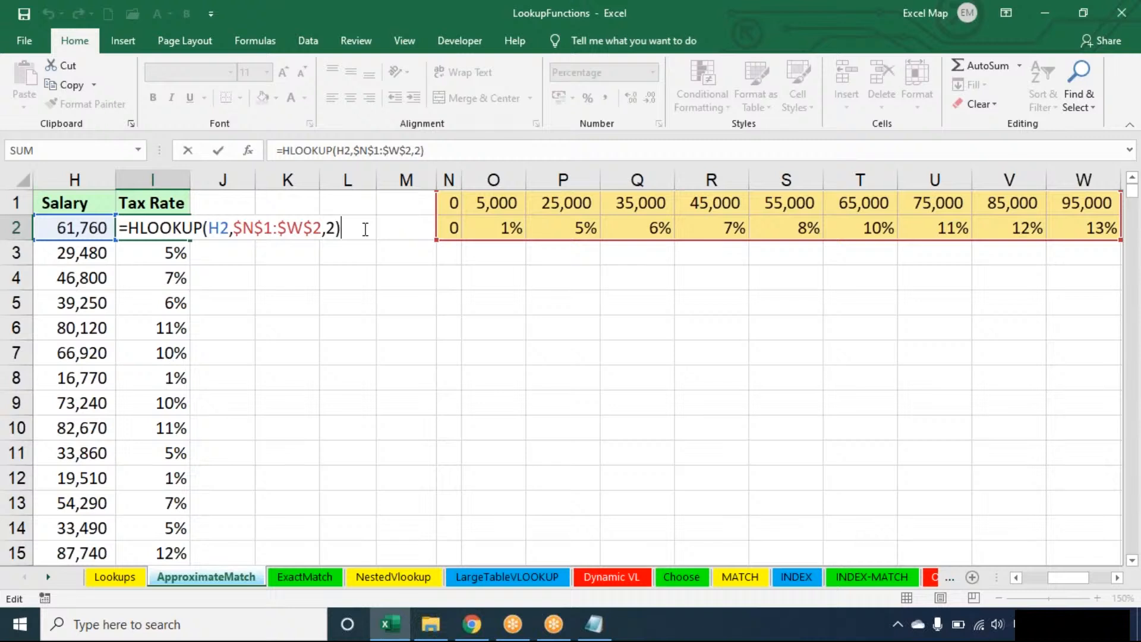
key("XF86AudioRaiseVolume")
key("XF86AudioRaiseVolume")
key("ctrl+Return")
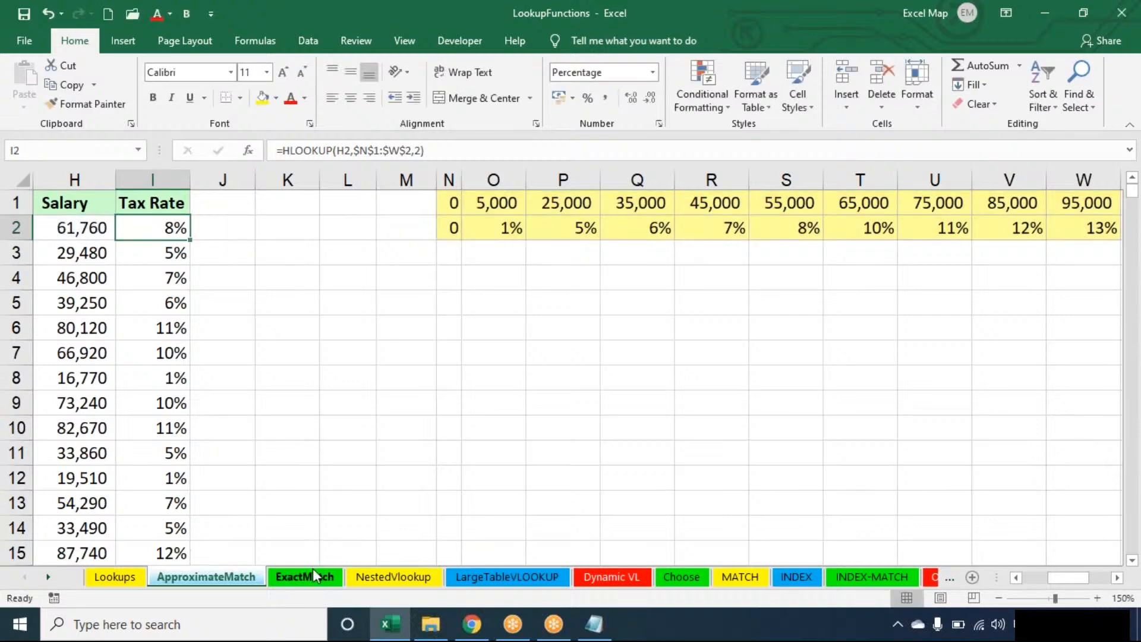
- On the ExactMatch sheet, clear the Numerical Score formulas in F2:F13 and select F2
left_click(314, 575)
left_click(711, 232)
key("ctrl+shift+Down")
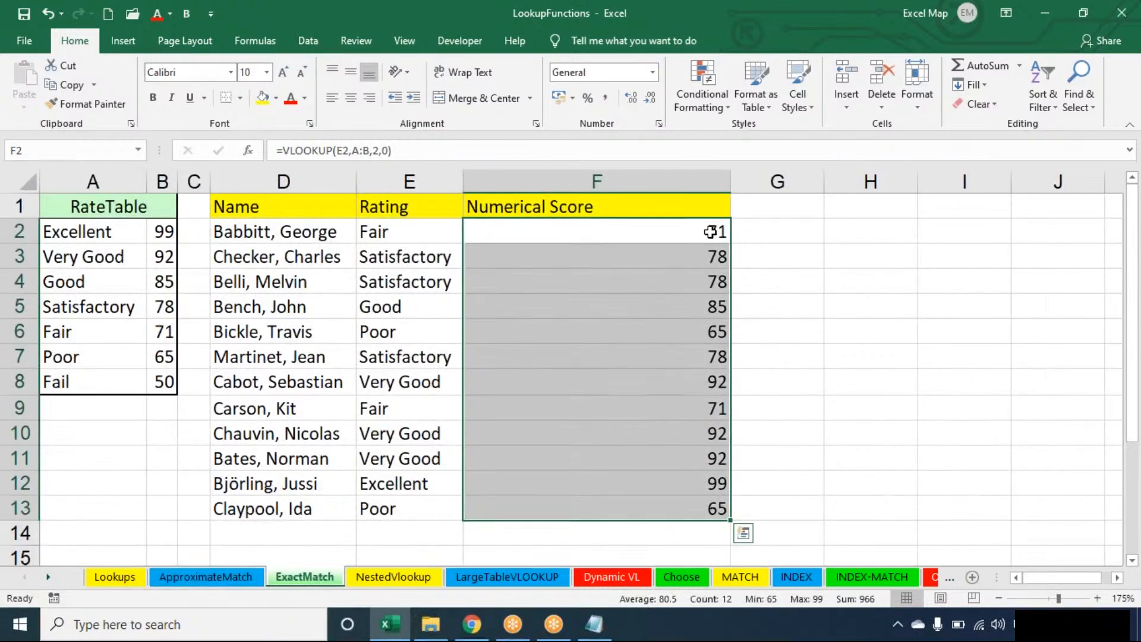
key("Delete")
key("Up")
key("Down")
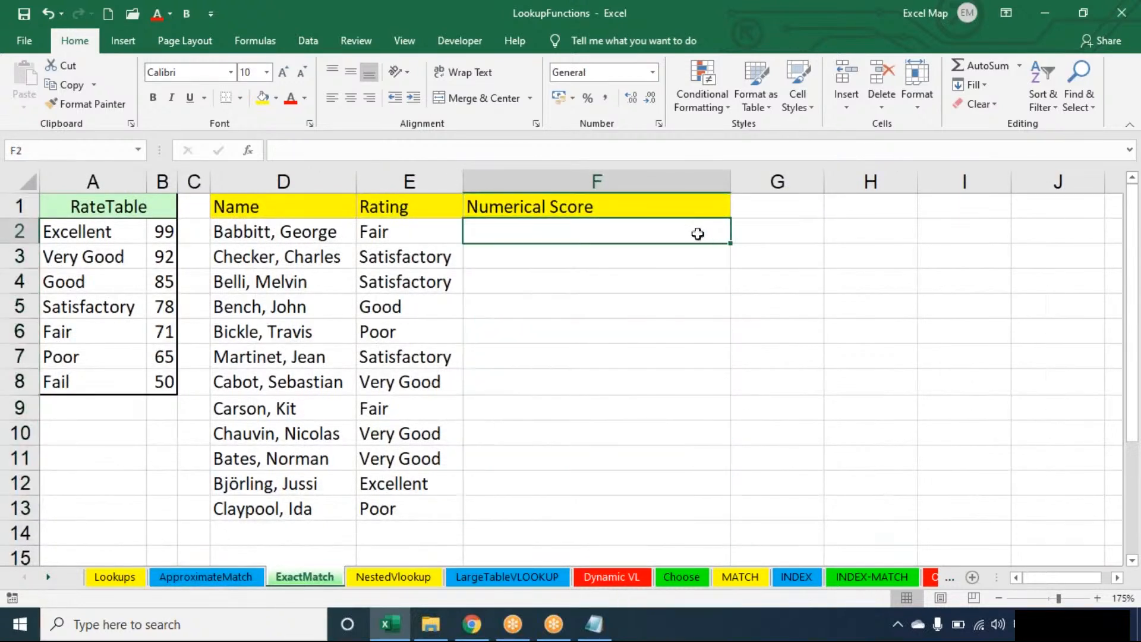
- Review the Name, Rating and empty Numerical Score columns together with the RateTable in columns A:B
left_click(300, 179)
left_click(405, 181)
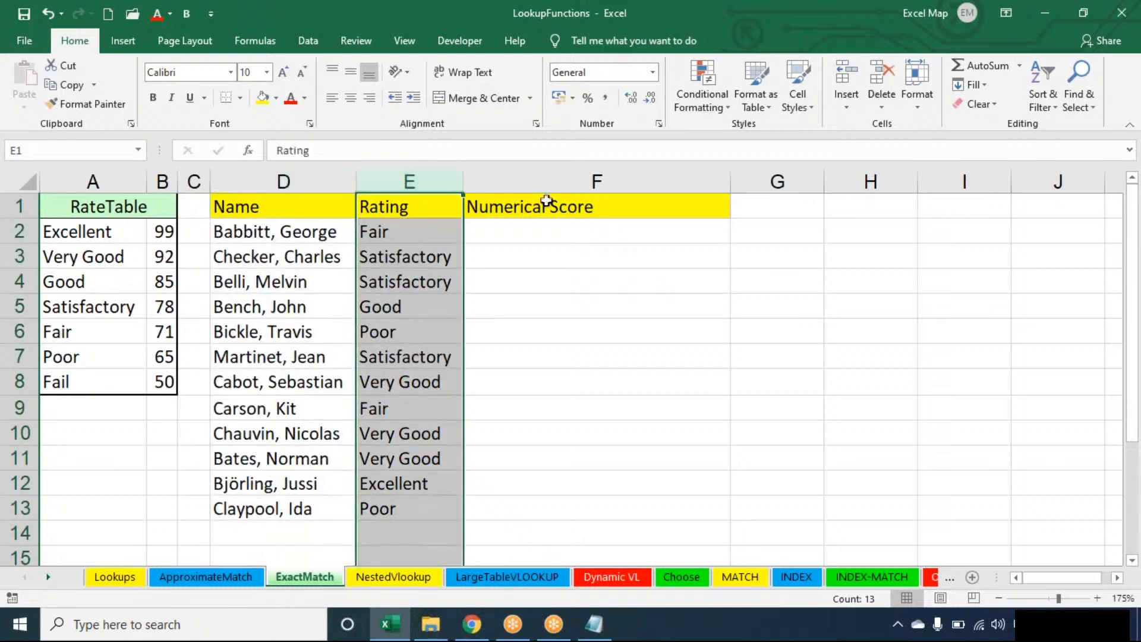
left_click(561, 225)
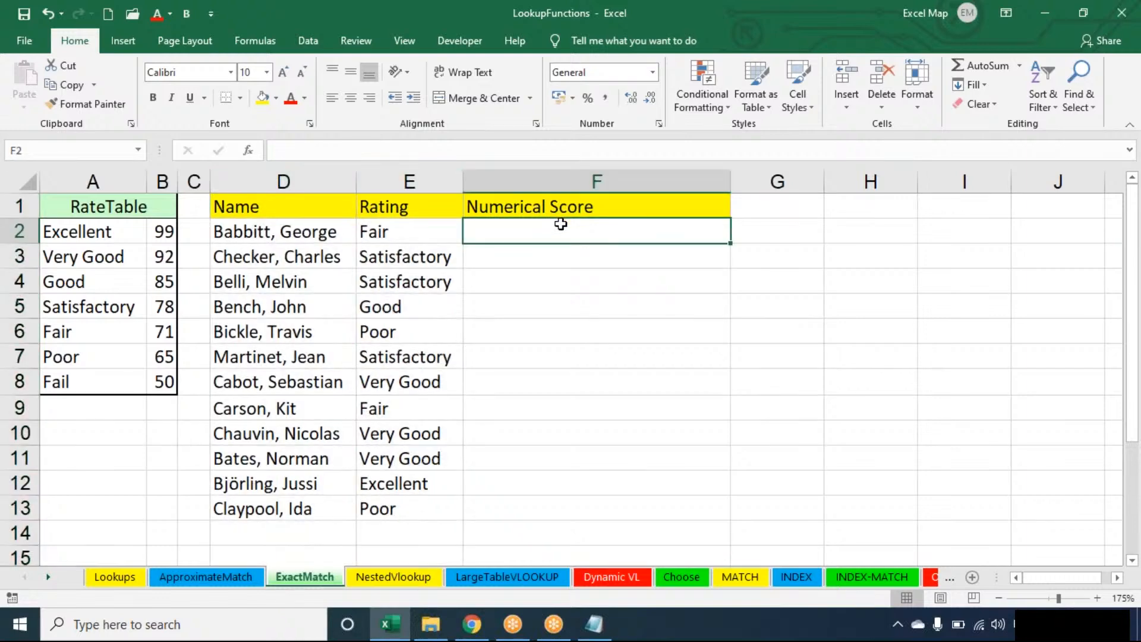
left_click(94, 179)
left_click(101, 203)
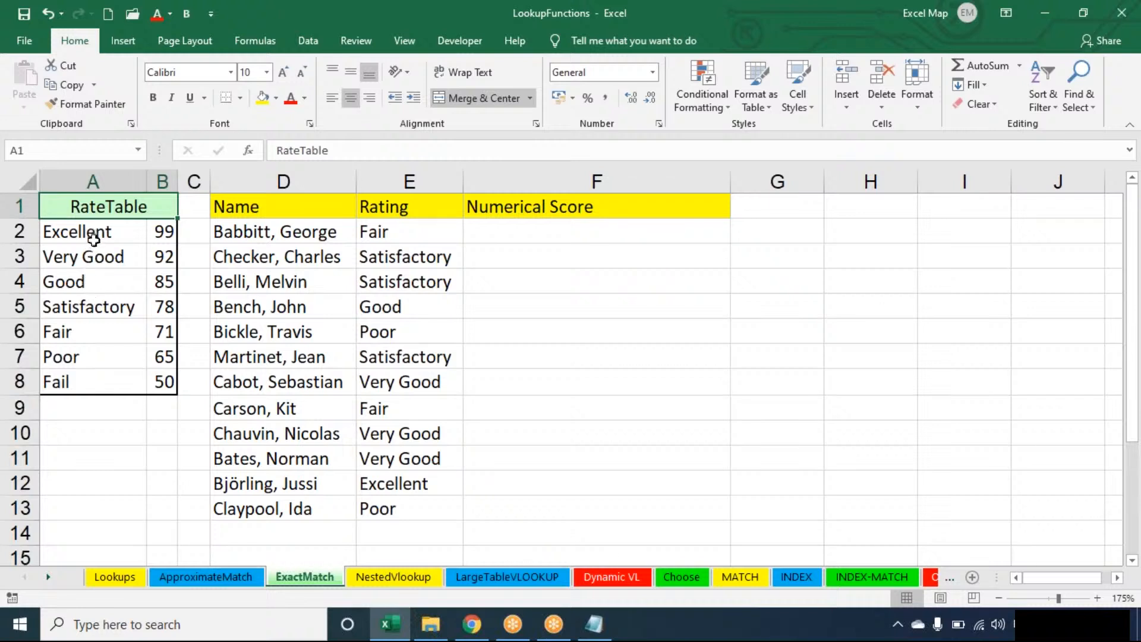
- Enter =VLOOKUP(E2,A:B,2) in F2 and fill it down the Numerical Score column to row 13
left_click(535, 229)
type("=")
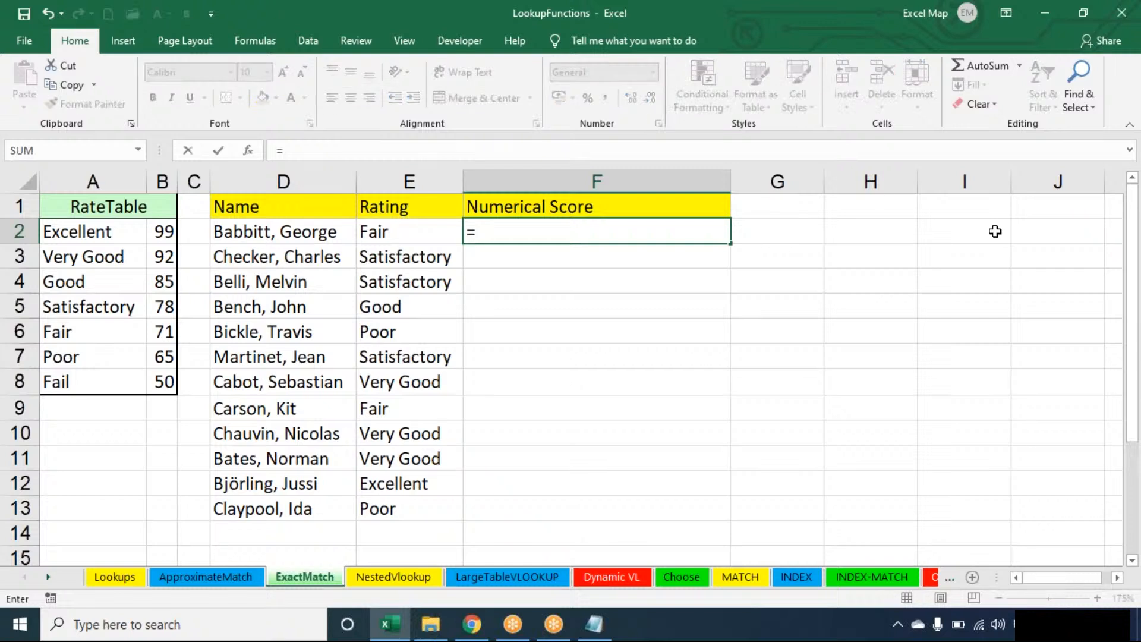
type("VLOOKUP(")
key("Left")
key("Left")
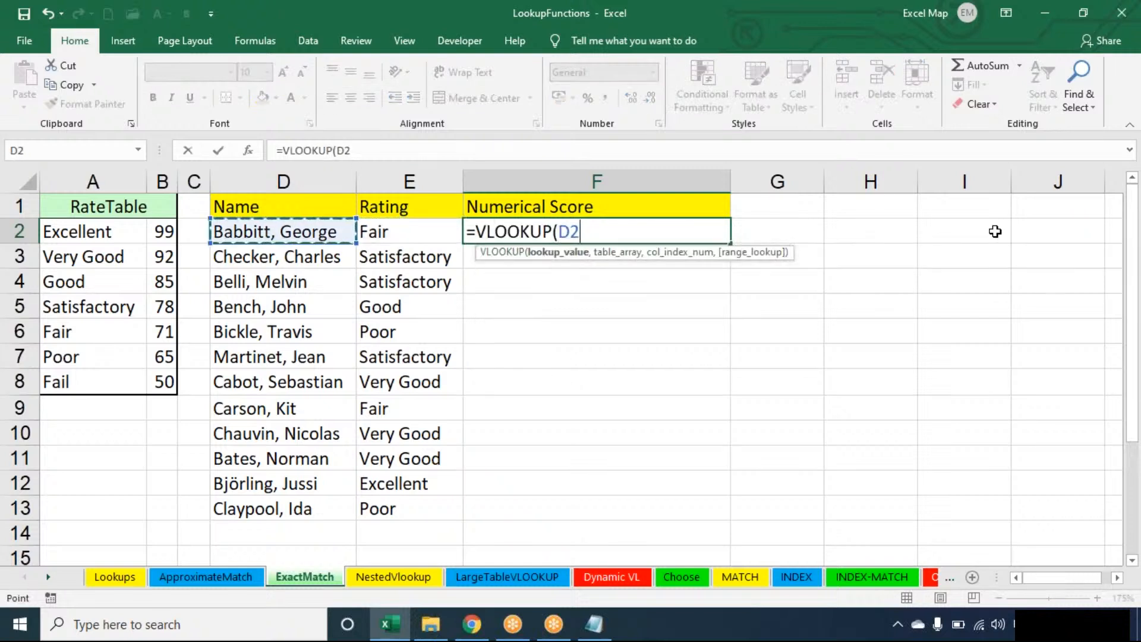
key("Right")
type(",")
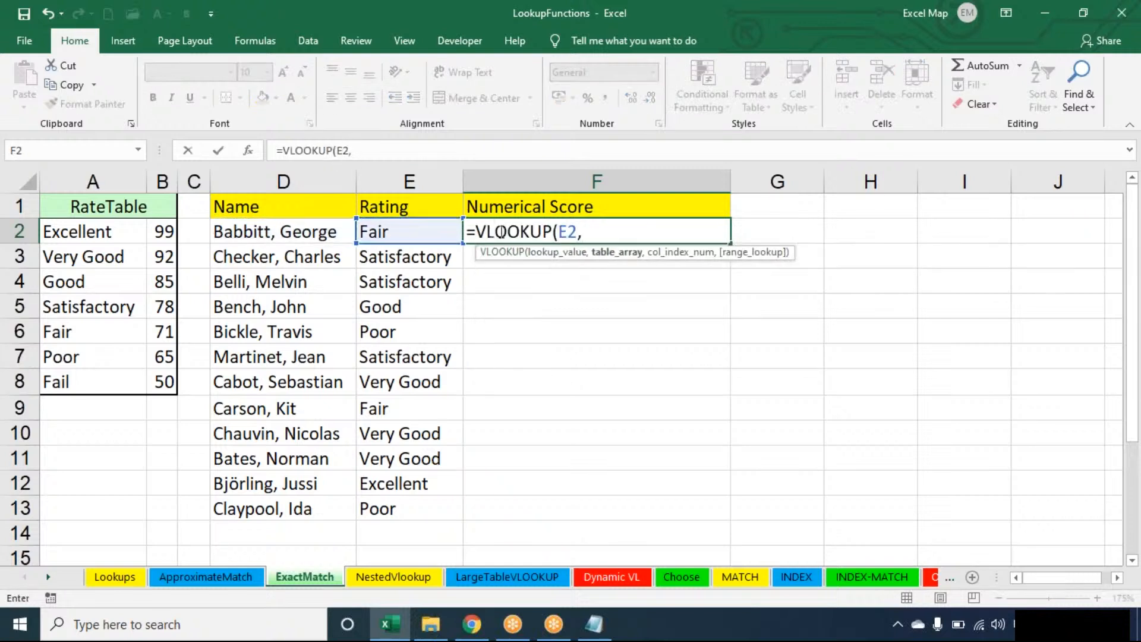
left_click_drag(92, 180, 115, 188)
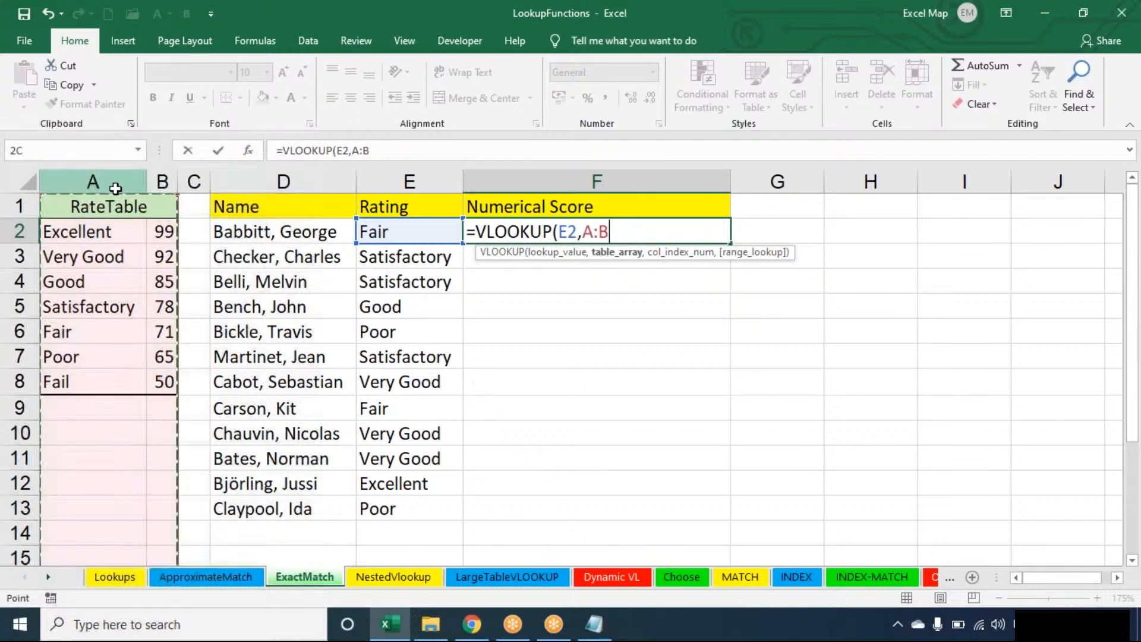
type(",2)")
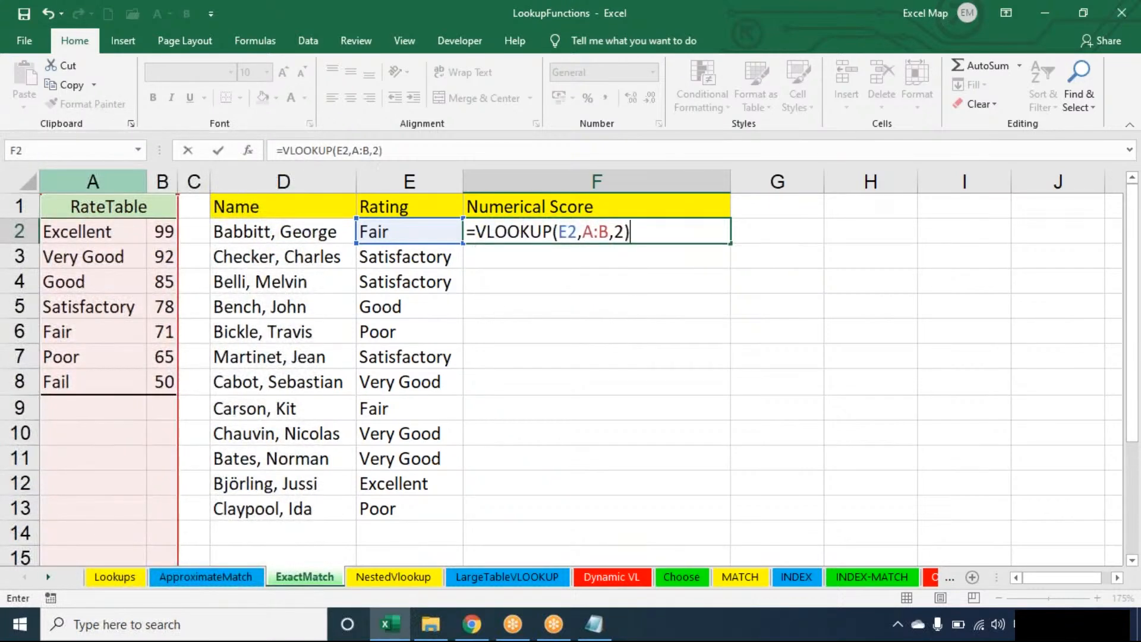
key("Return")
left_click(696, 235)
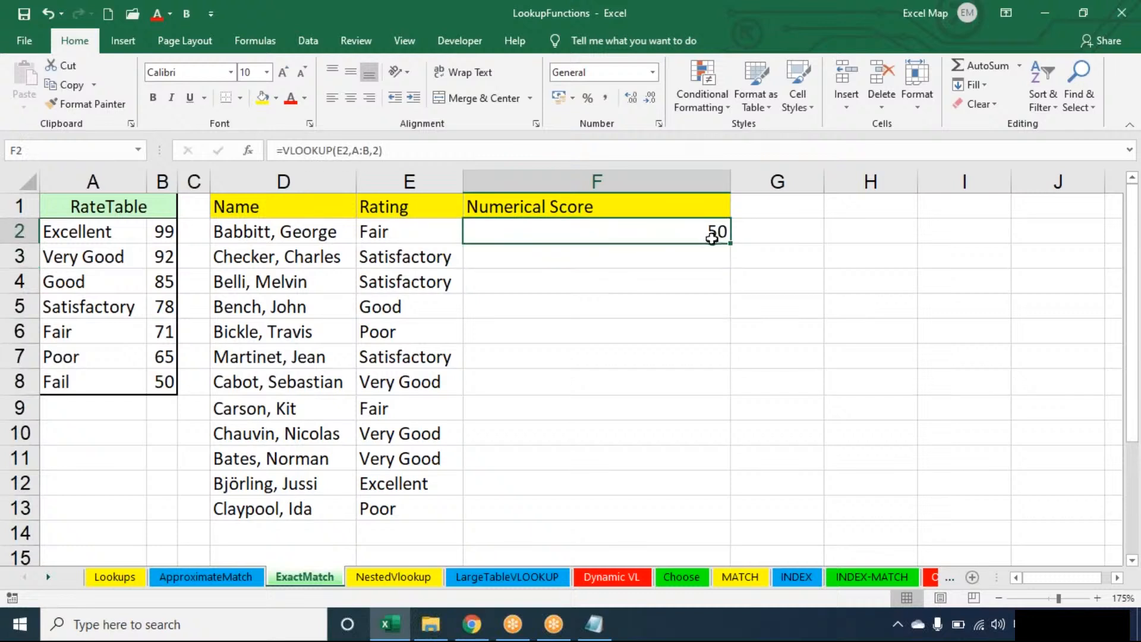
double_click(730, 242)
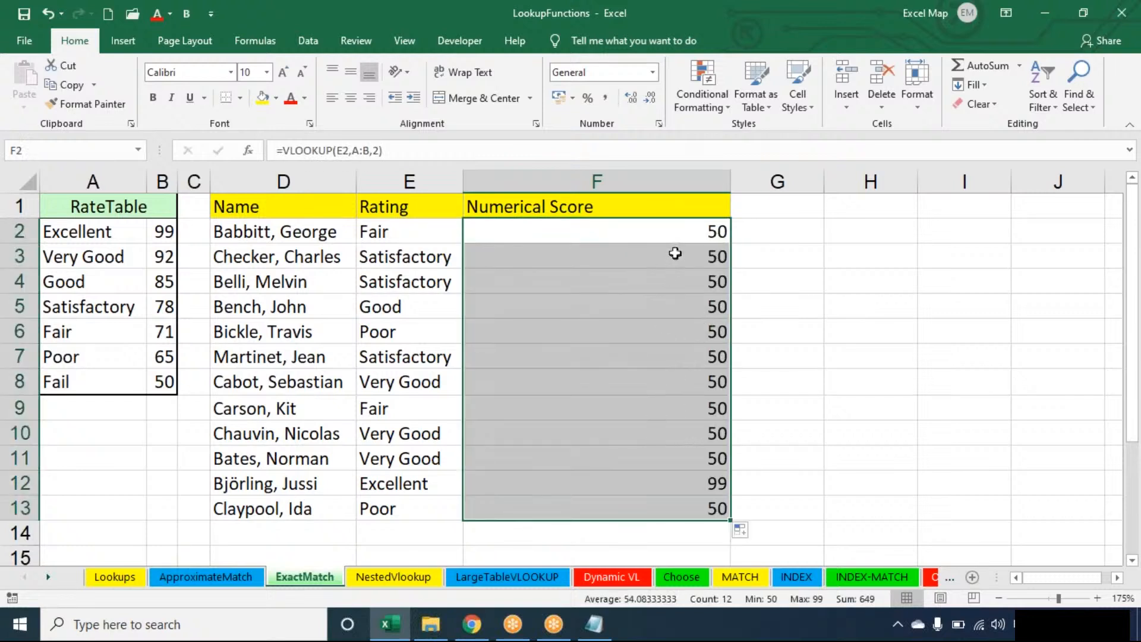
- Add 0 as the range_lookup argument of the VLOOKUP in F2 and fill the formula down the column
double_click(677, 235)
left_click(628, 231)
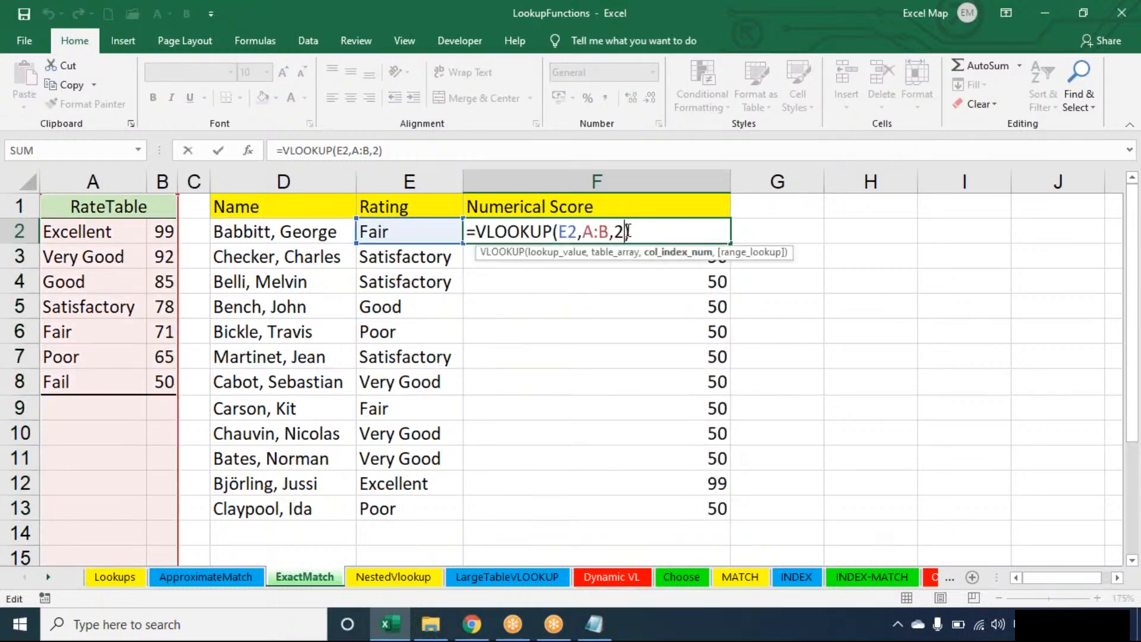
type(",0")
key("Return")
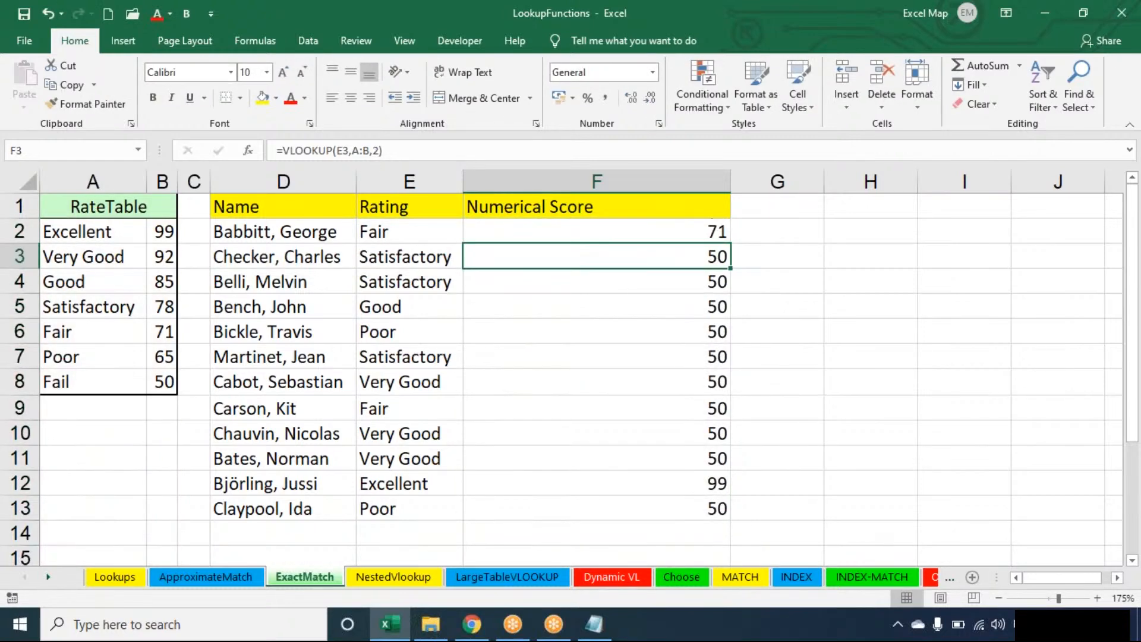
left_click(714, 231)
double_click(730, 243)
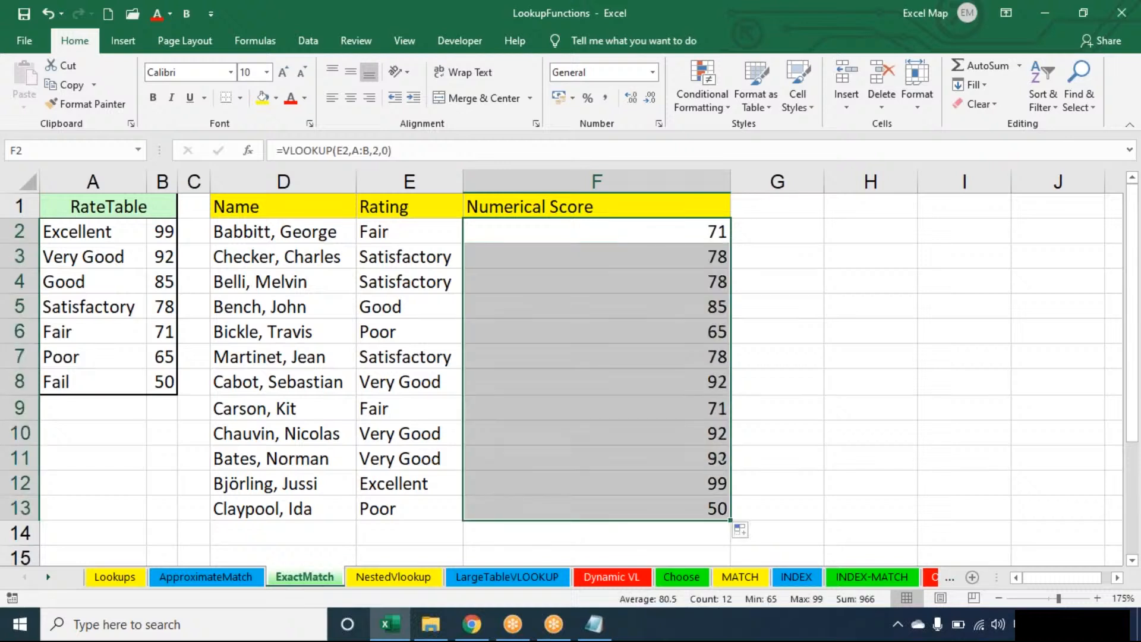
- In F2's VLOOKUP, try a range_lookup of 1 and an omitted range_lookup, then restore 0
left_click(692, 236)
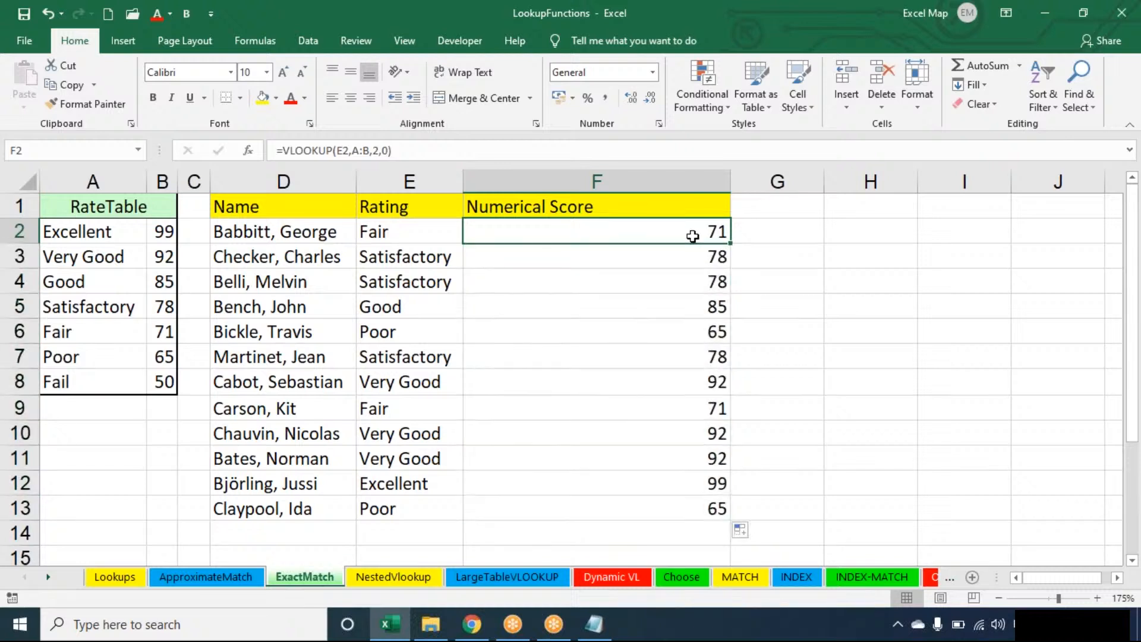
double_click(693, 236)
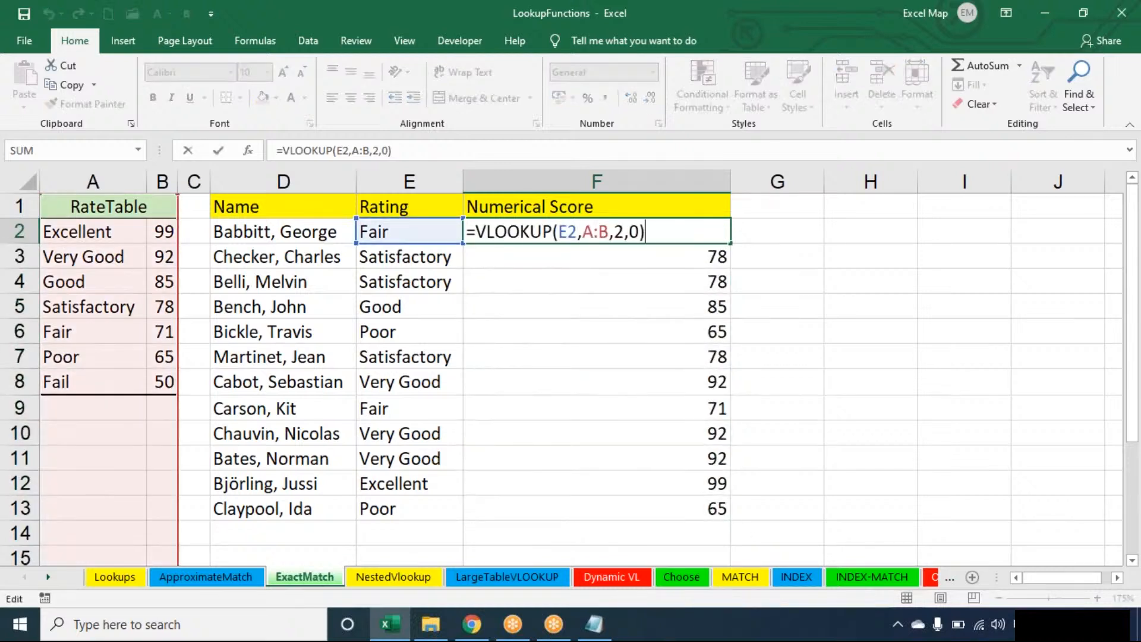
left_click(639, 232)
key("BackSpace")
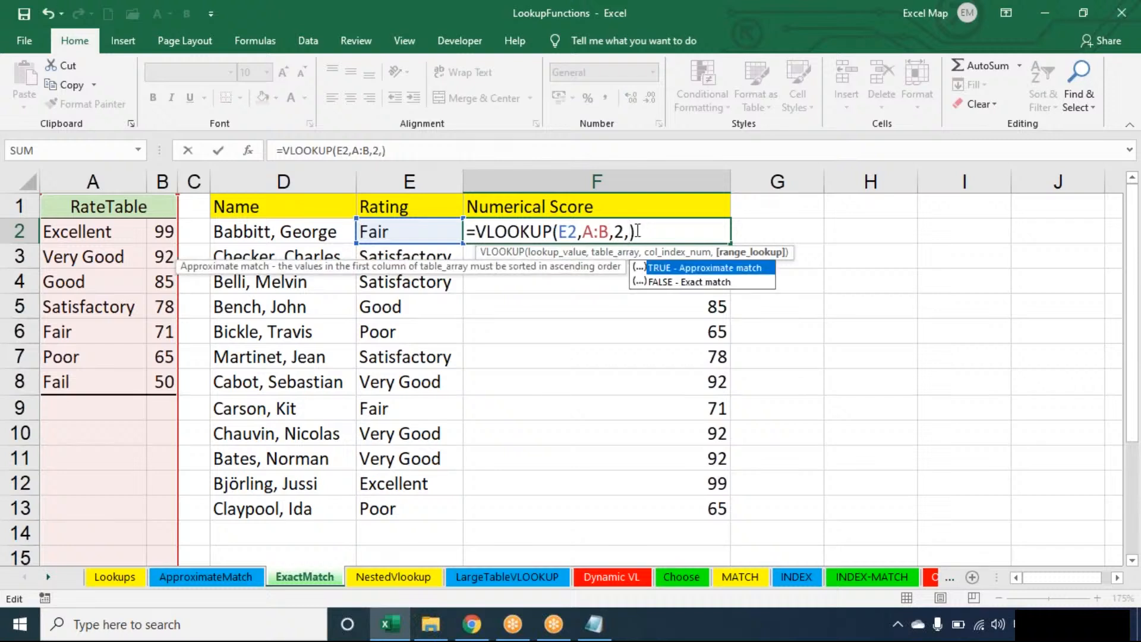
type("1")
key("BackSpace")
key("BackSpace")
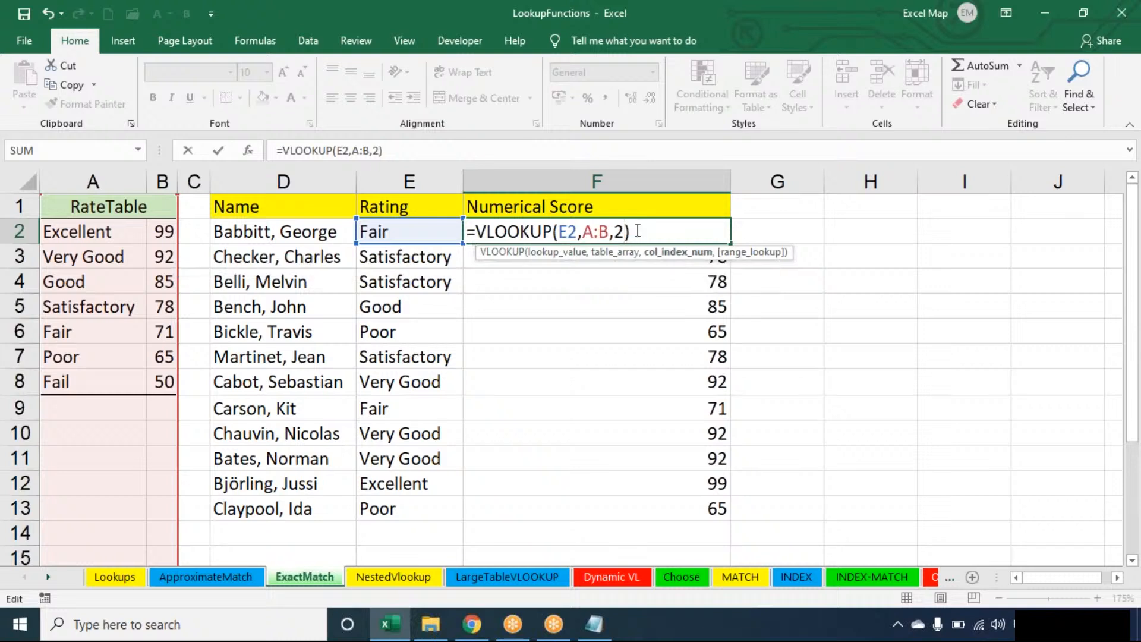
type(",0")
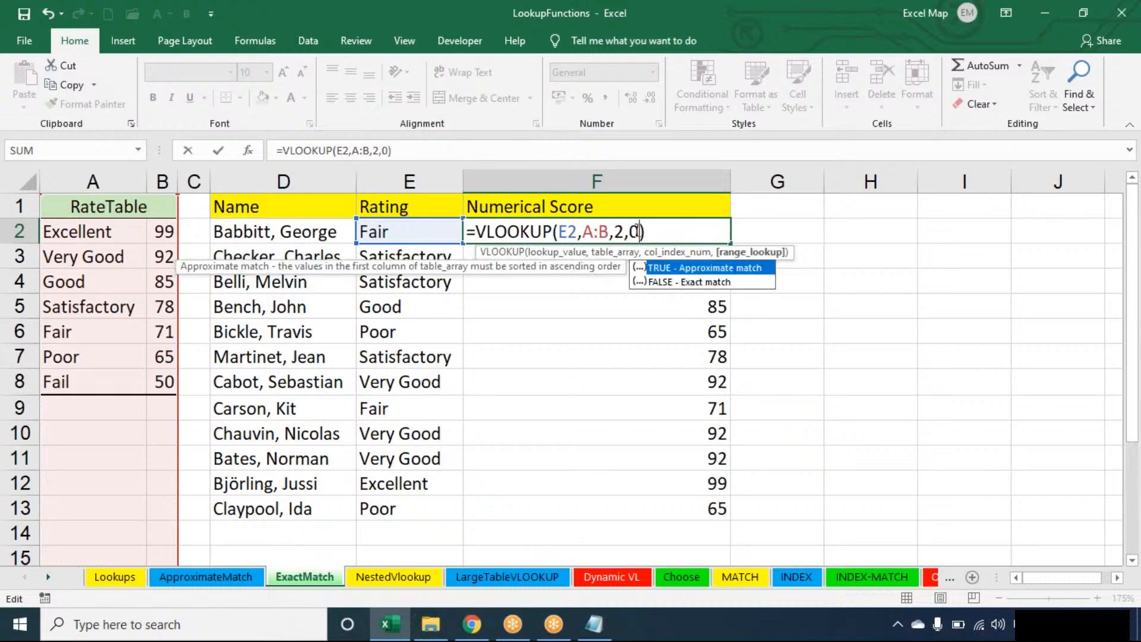
key("Return")
- On the Lookups sheet, try an exact match by adding 0 to K2's VLOOKUP and filling it down the Tax Rate column
key("ctrl+Page_Up")
key("ctrl+Page_Up")
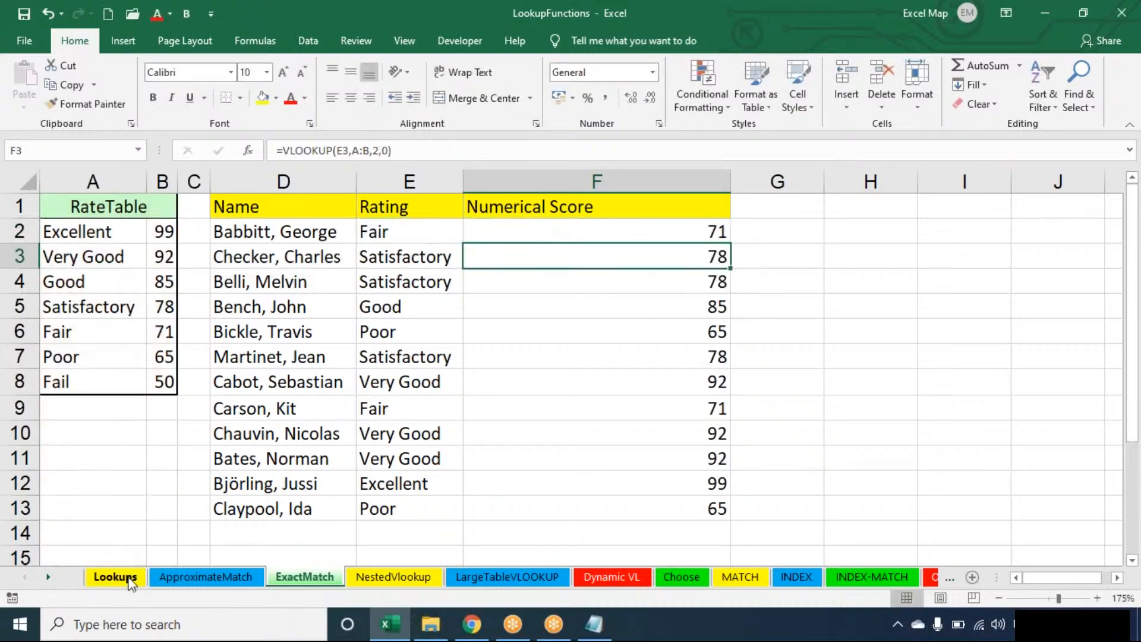
double_click(220, 237)
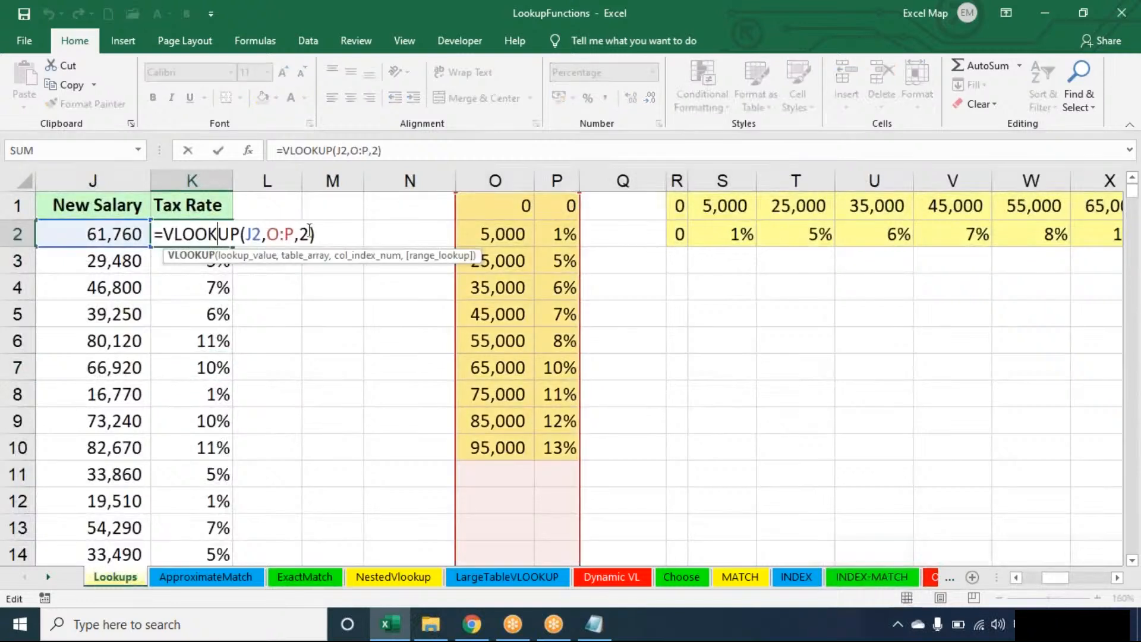
left_click(310, 233)
type(",0")
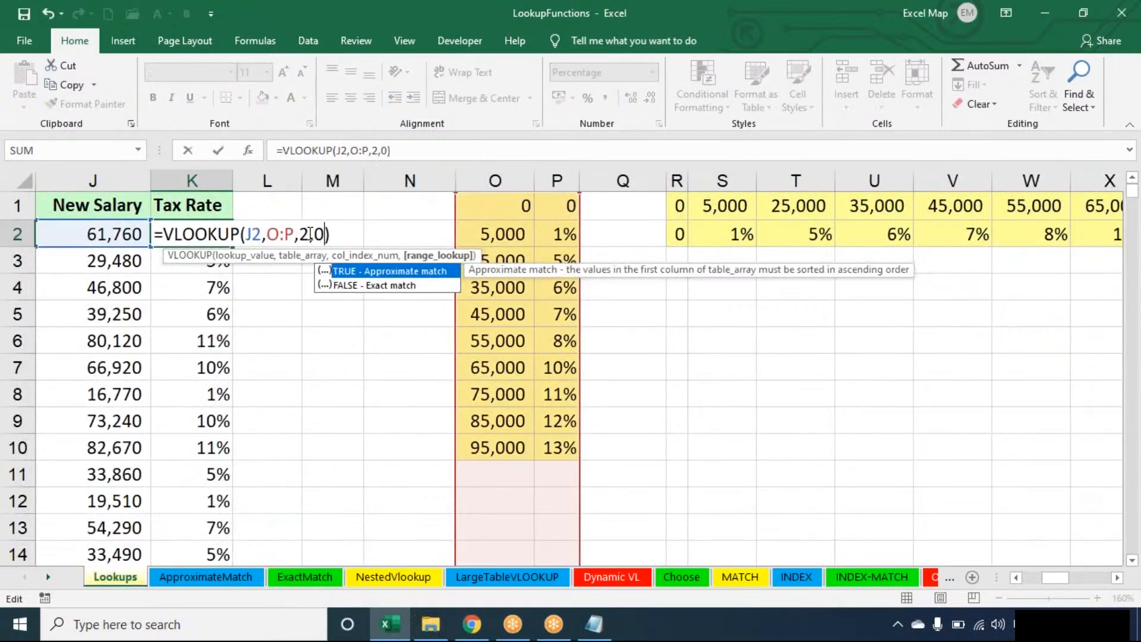
key("Right")
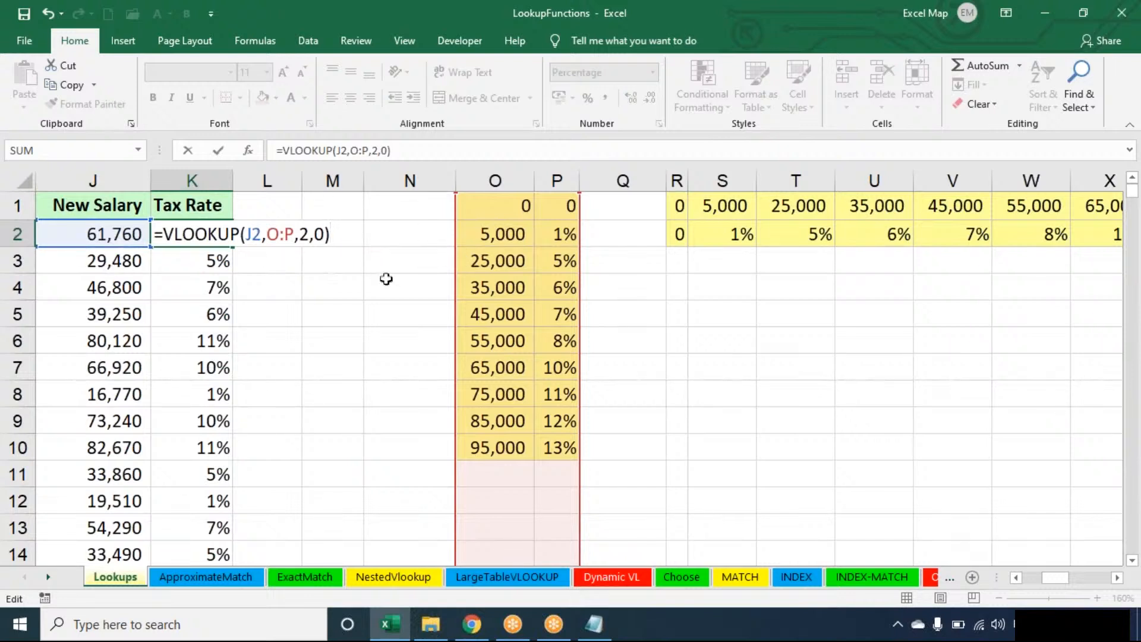
key("Return")
left_click(219, 234)
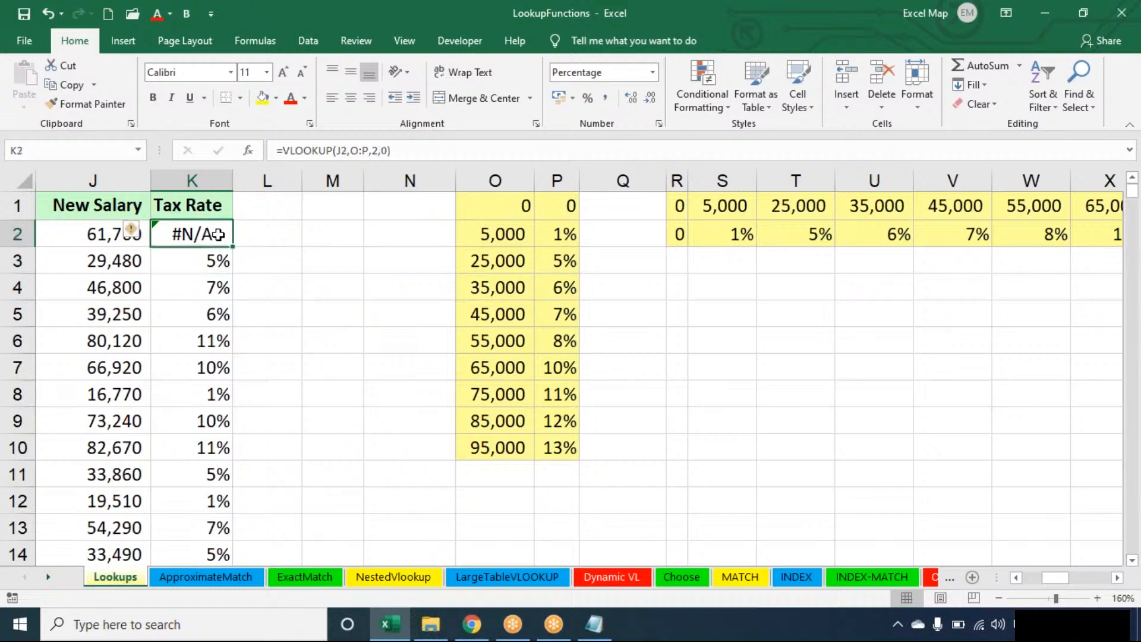
double_click(235, 250)
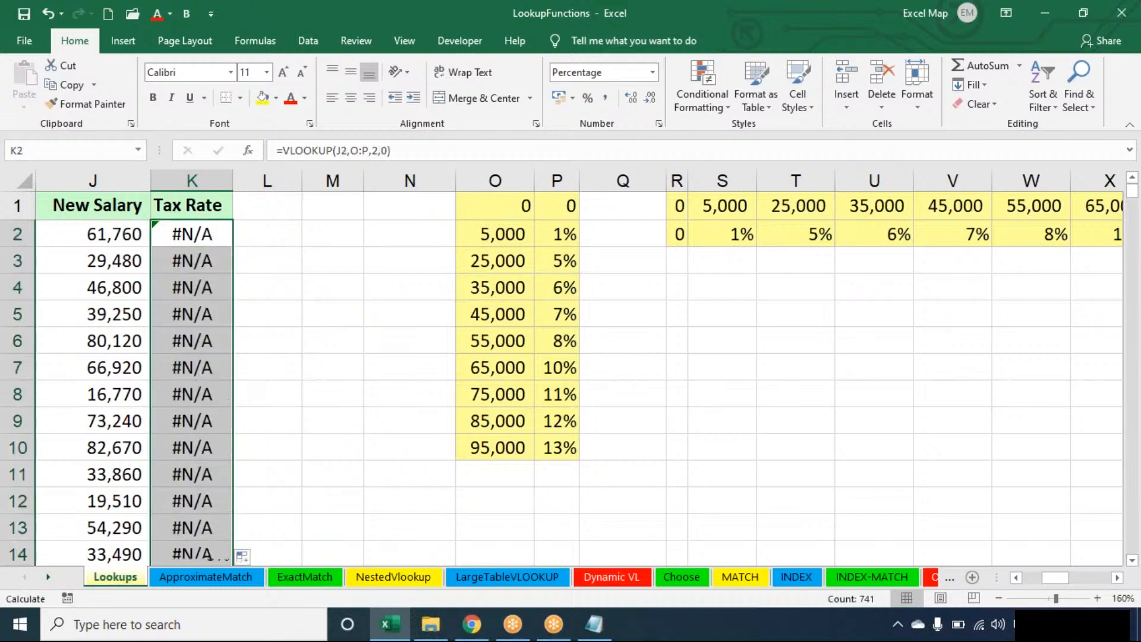
- Undo the Tax Rate fill and the K2 formula change, and return to the ExactMatch sheet
key("ctrl+z")
key("ctrl+z")
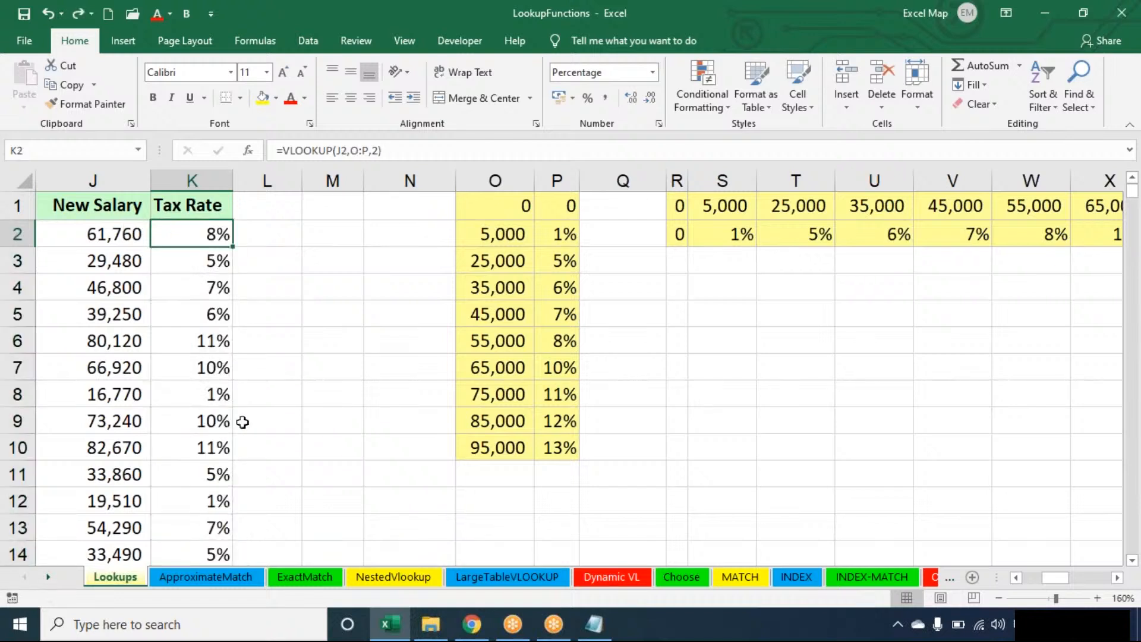
left_click(305, 577)
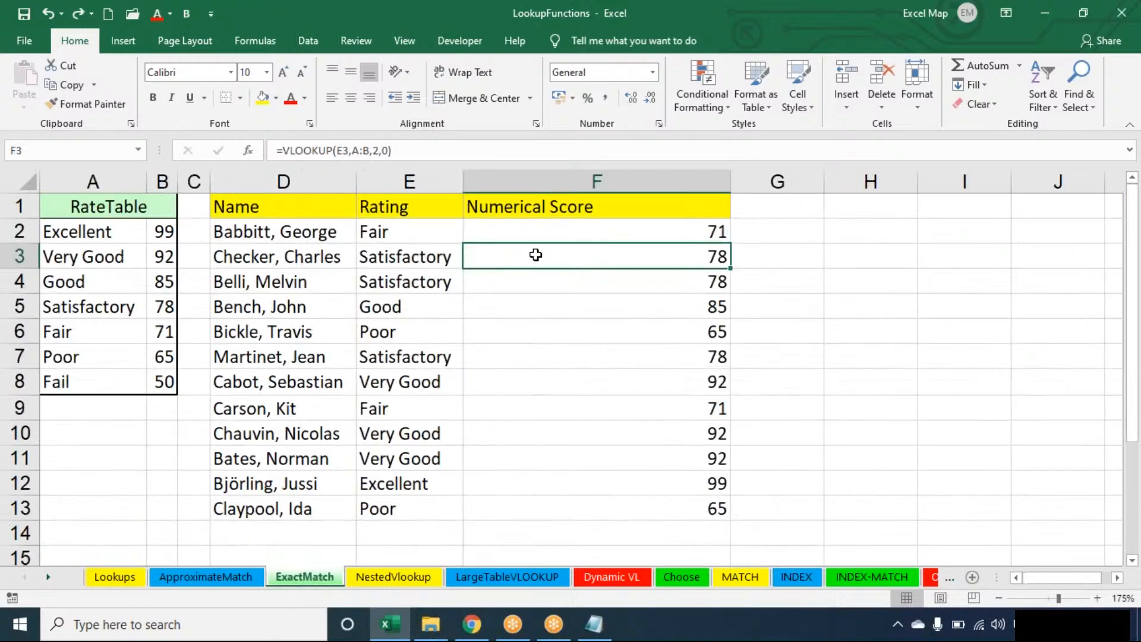
- Examine the arguments of F2's VLOOKUP formula, from the lookup value to range_lookup, and leave the formula as it is
left_click(561, 238)
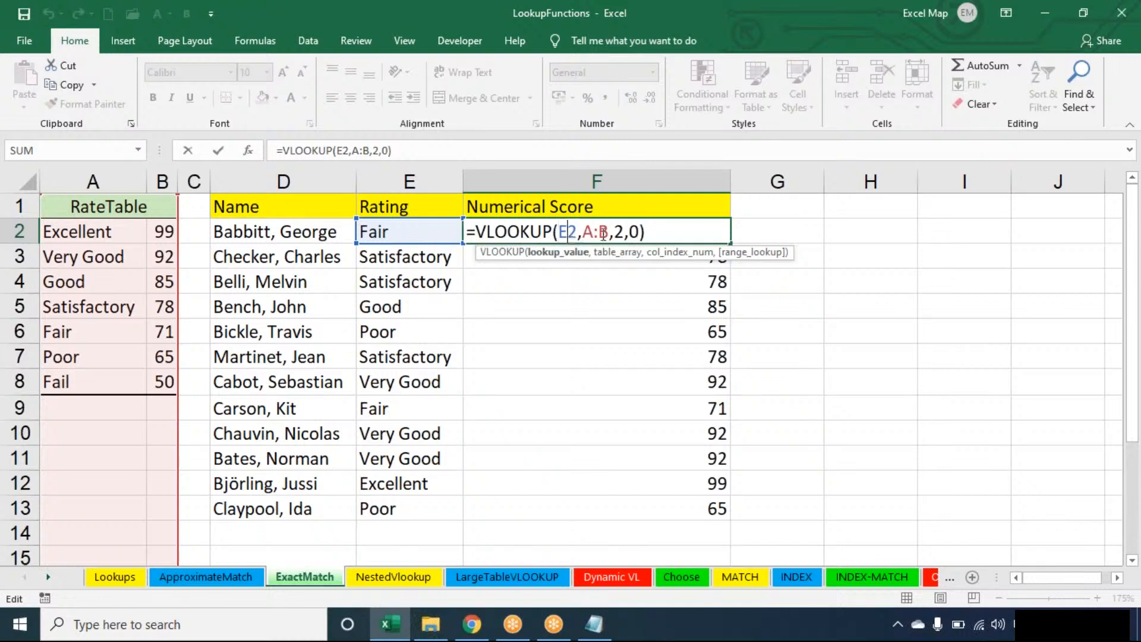
left_click(671, 234)
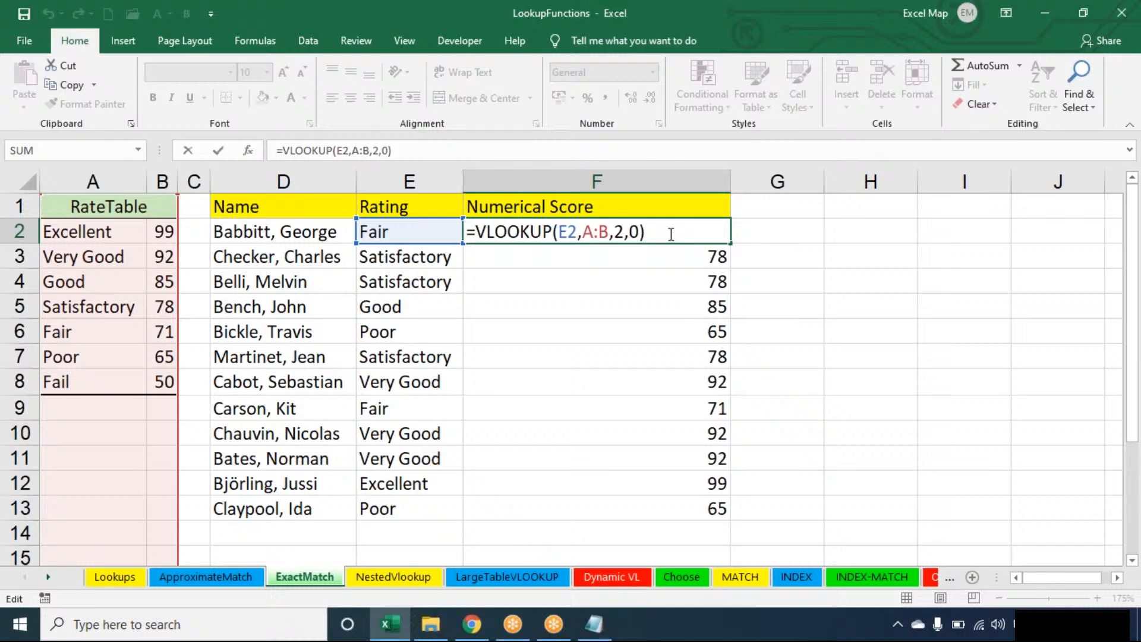
key("ctrl+Return")
key("Return")
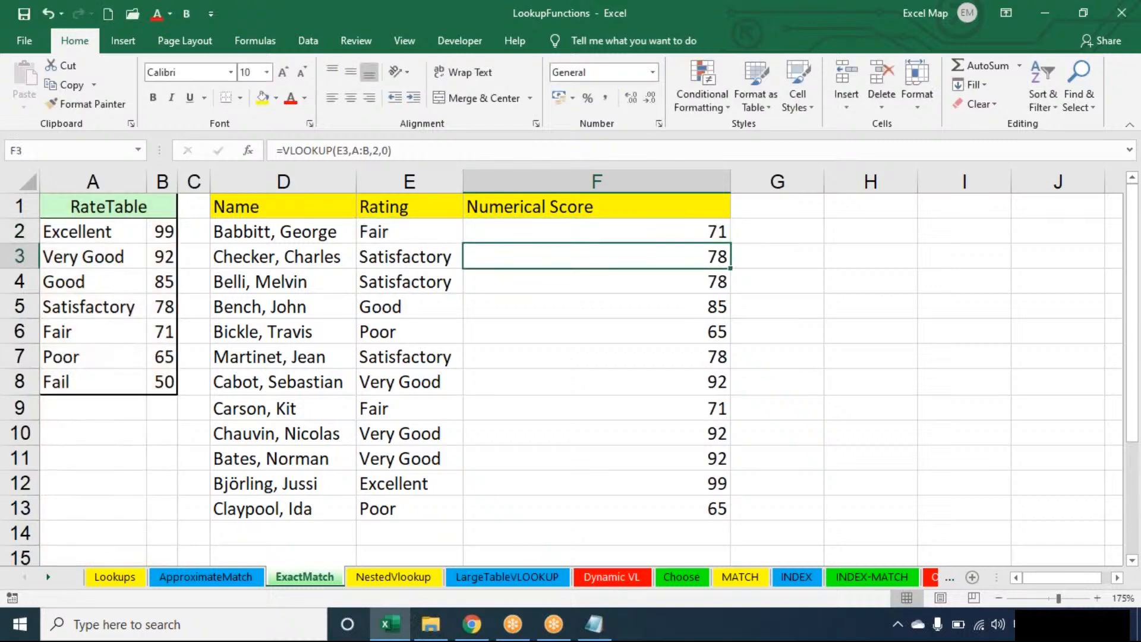
- Switch to the Notepad notes and add the line "1 - True" with "Aproximate Match" tabbed beside it below the VLOOKUP syntax
left_click(594, 624)
key("Return")
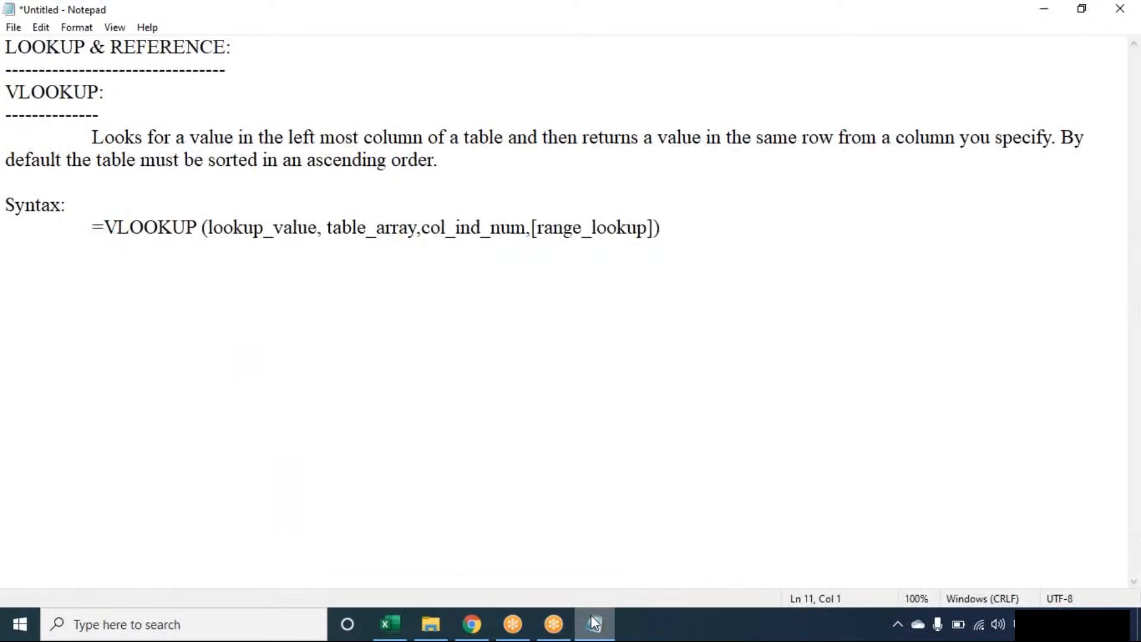
type("True")
key("Tab")
key("BackSpace")
key("Home")
type("1 0")
key("Delete")
type("-")
key("End")
key("Tab")
key("Tab")
type("Ap")
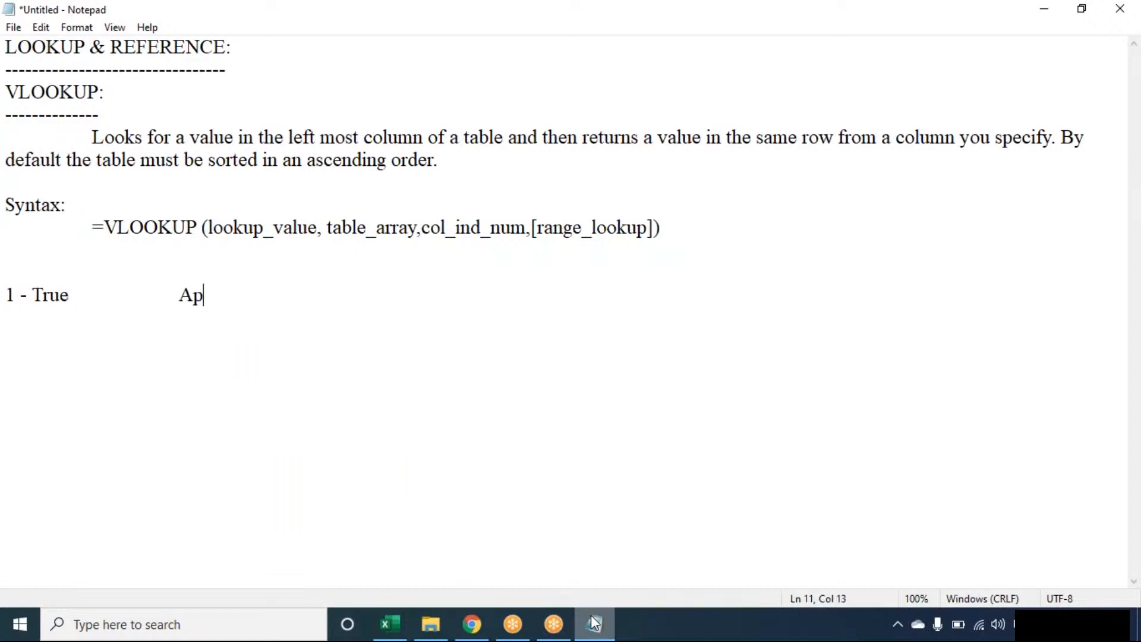
type("roximate Match")
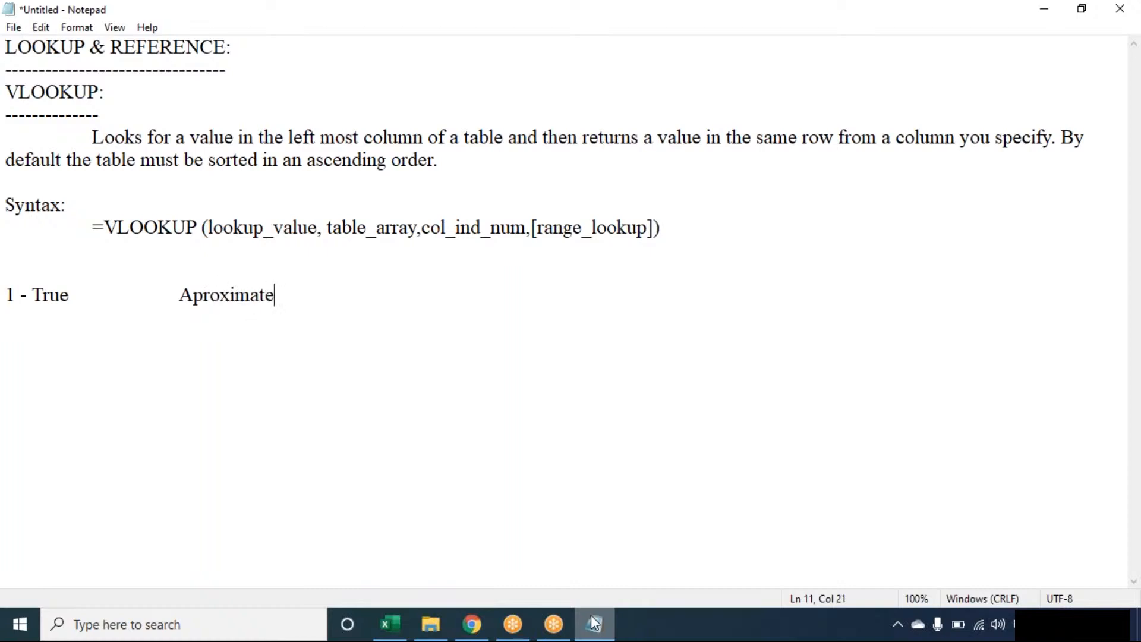
- Add the line "0 - False" with "Exact Match" tabbed beside it to the notes, and return to the Excel workbook
key("Return")
type("0 - False")
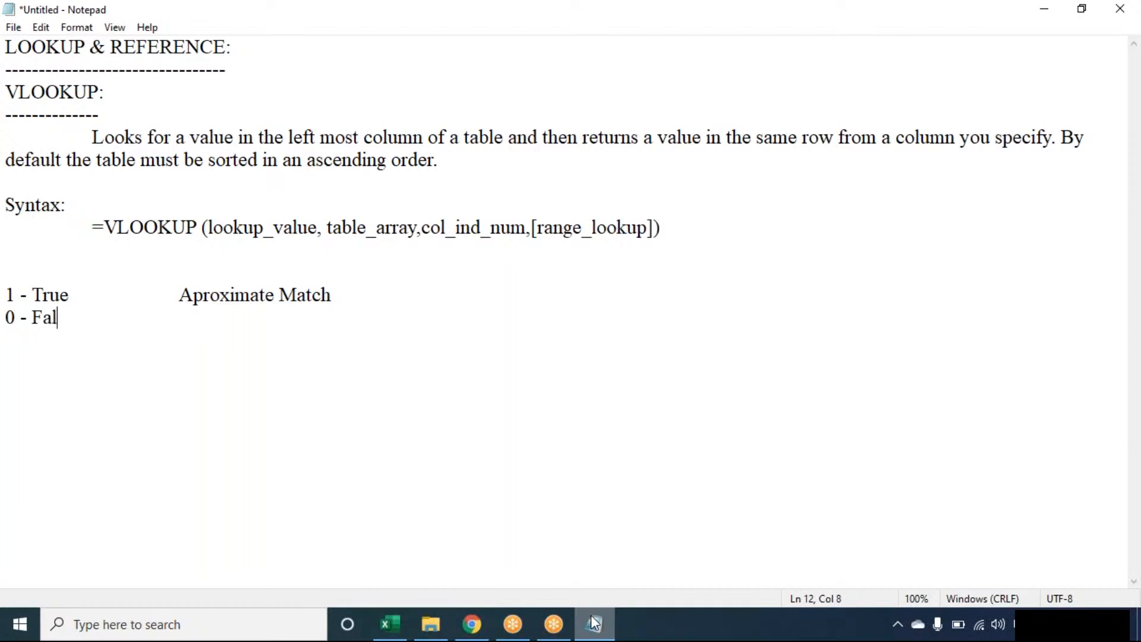
key("Tab")
key("Tab")
type("Exact Match")
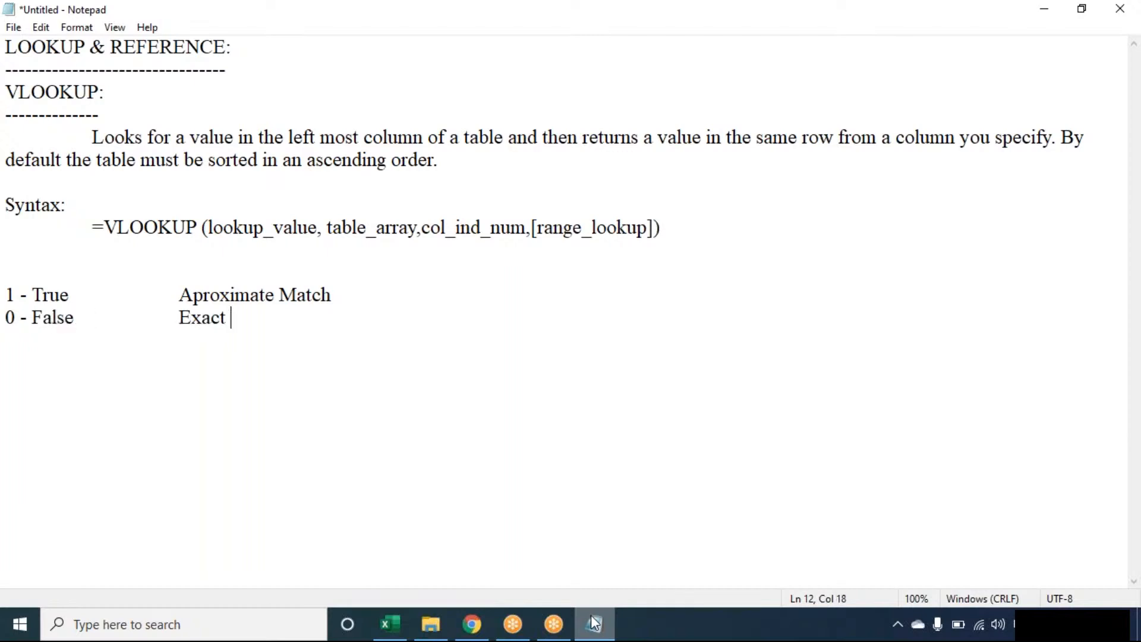
key("Return")
key("Return")
left_click(595, 623)
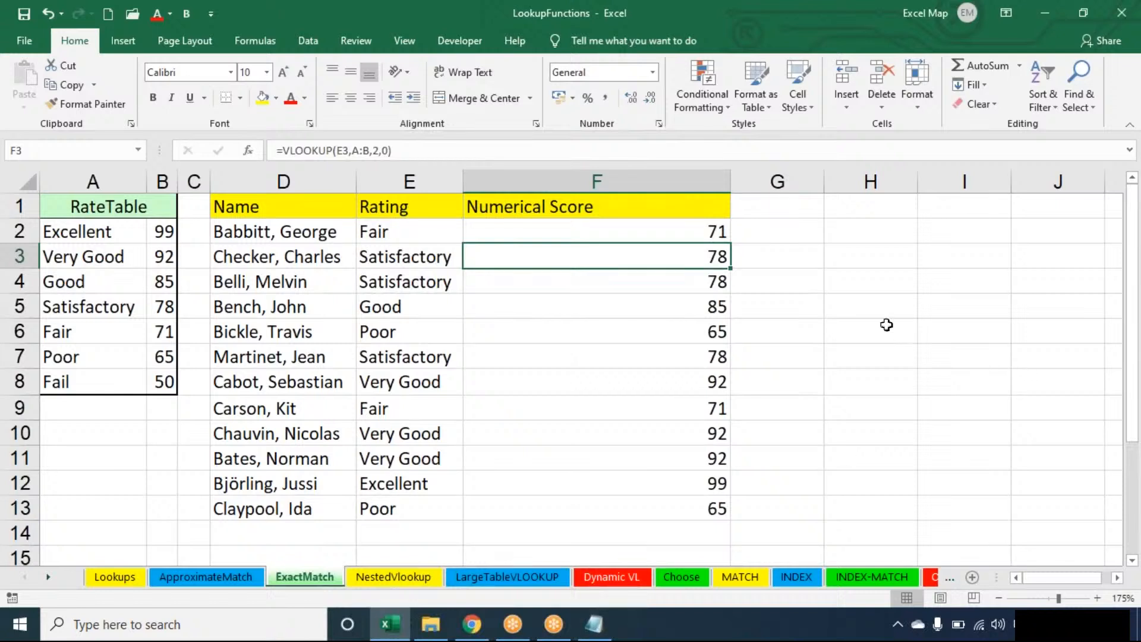
- Examine the VLOOKUP formula in F2 of the ExactMatch sheet and close it without editing
double_click(666, 228)
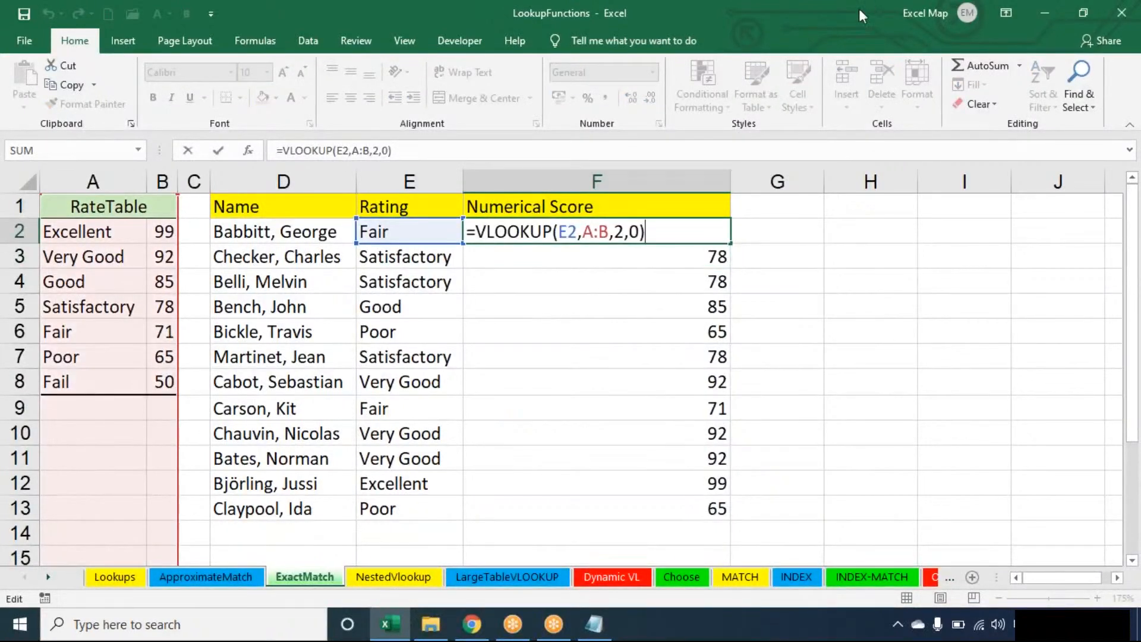
left_click(841, 31)
left_click(851, 22)
left_click(694, 241)
key("ctrl+Return")
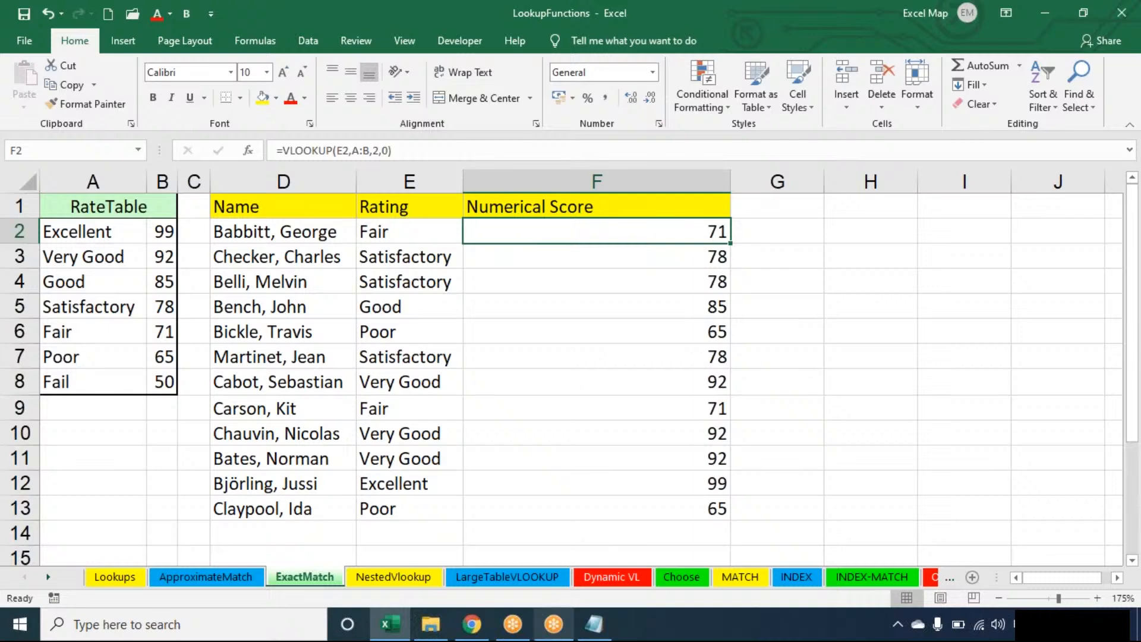
- Open the LargeTableVLOOKUP sheet, clear the formula text from D2, and look over the rate table in columns F to M
left_click(507, 577)
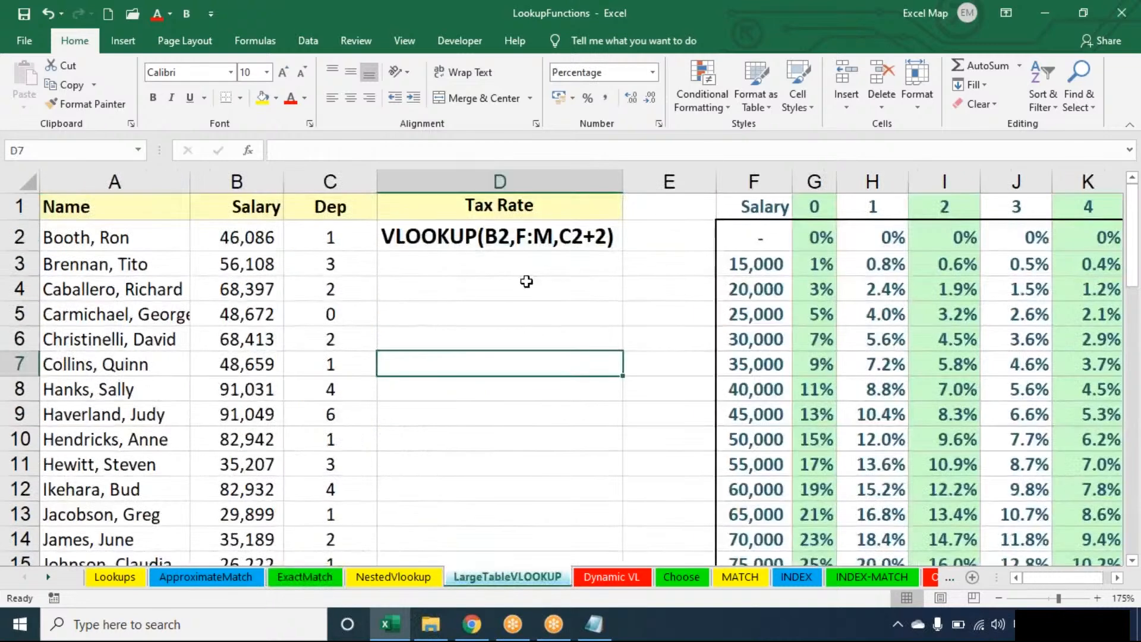
left_click(528, 231)
key("Delete")
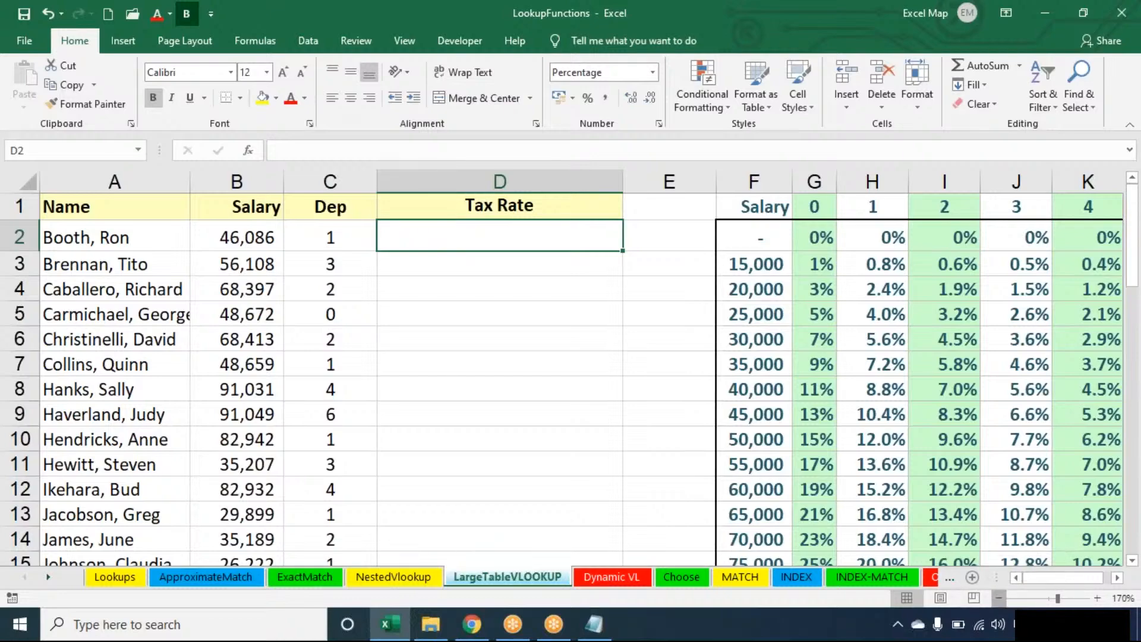
left_click(999, 599)
left_click(999, 598)
left_click(999, 598)
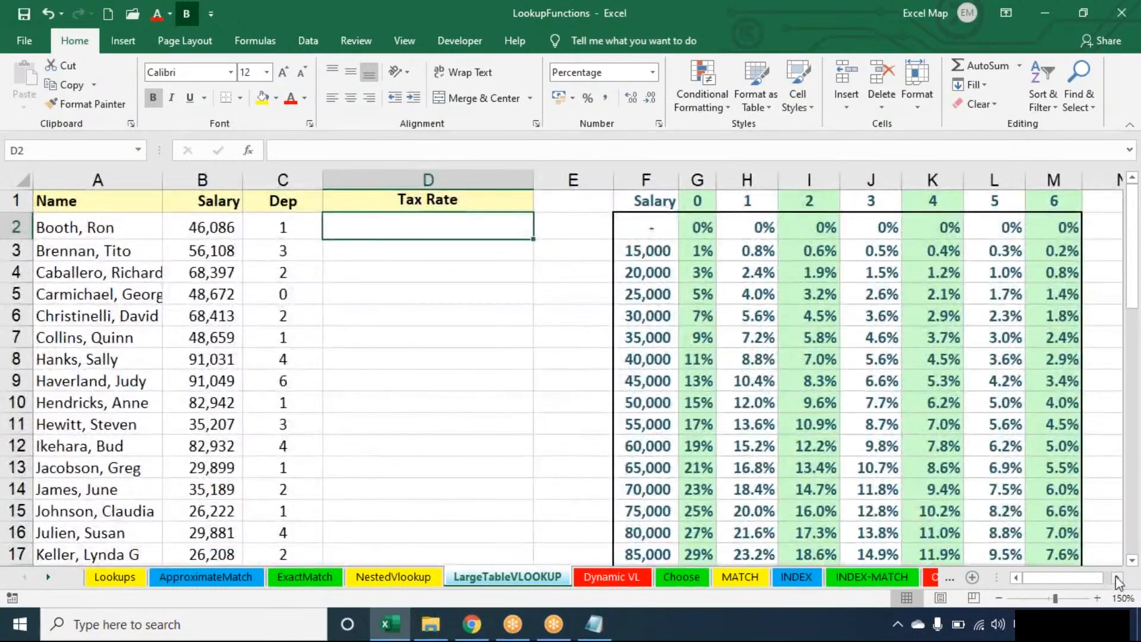
left_click(1118, 578)
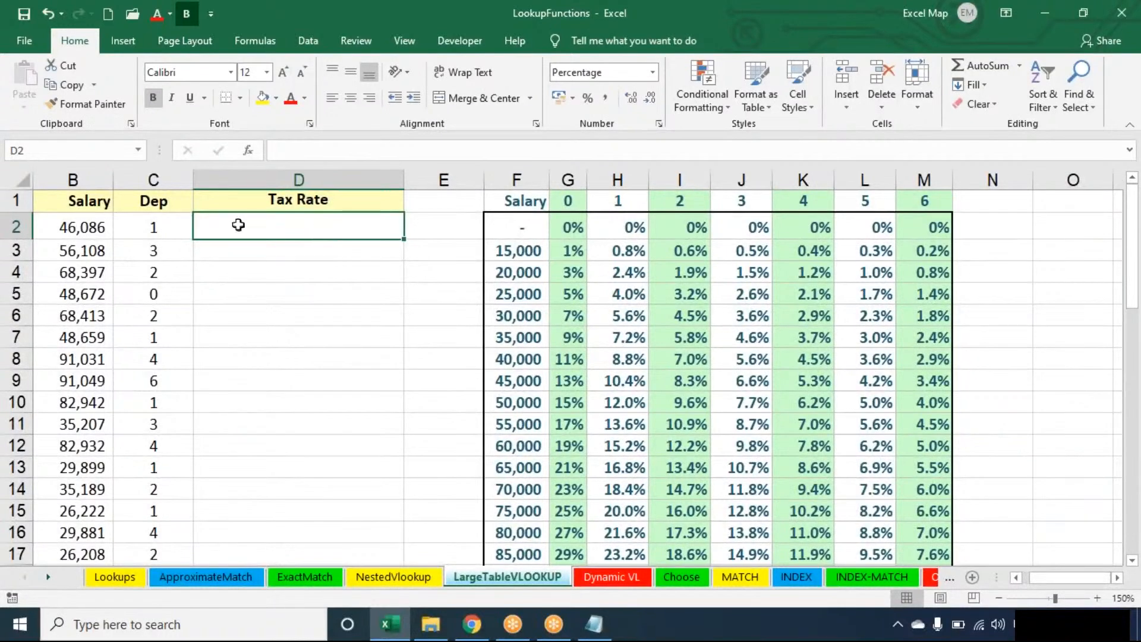
left_click(516, 180)
left_click(577, 200)
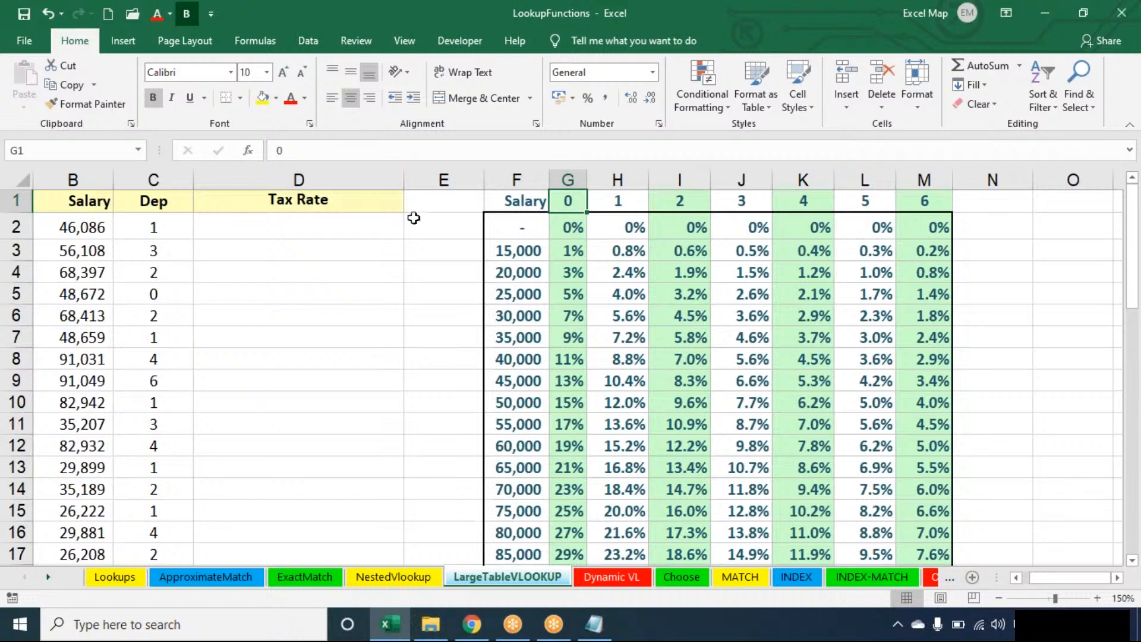
- Enter =VLOOKUP(B2,F:M,3) in D2 to look up the first Tax Rate with a fixed column index
left_click(294, 235)
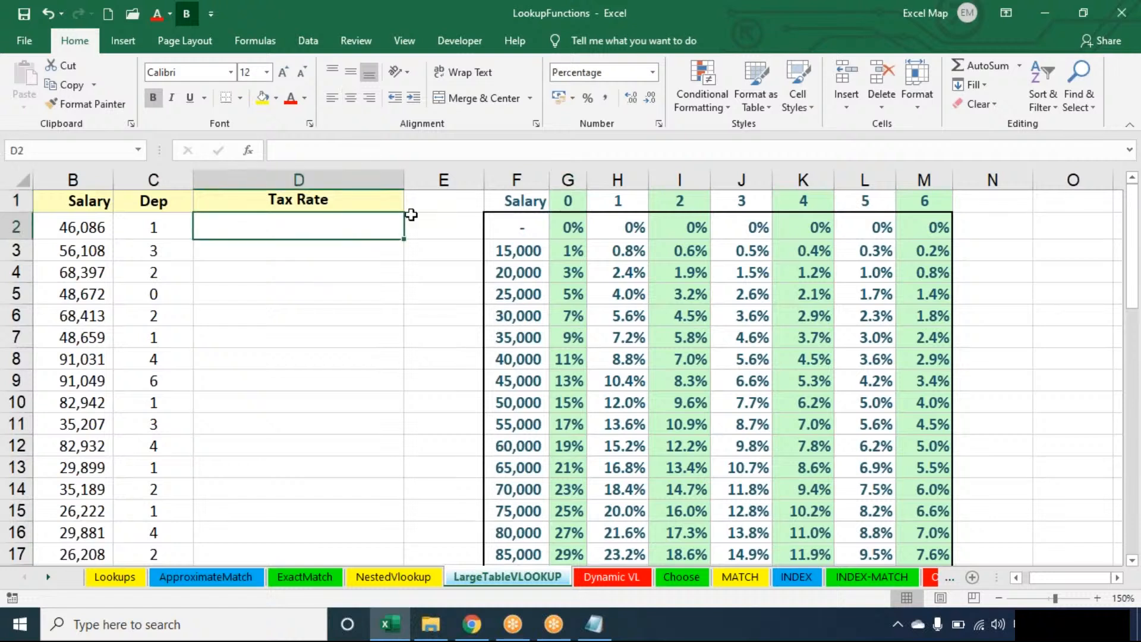
type("=VALUE(")
key("BackSpace")
key("BackSpace")
key("BackSpace")
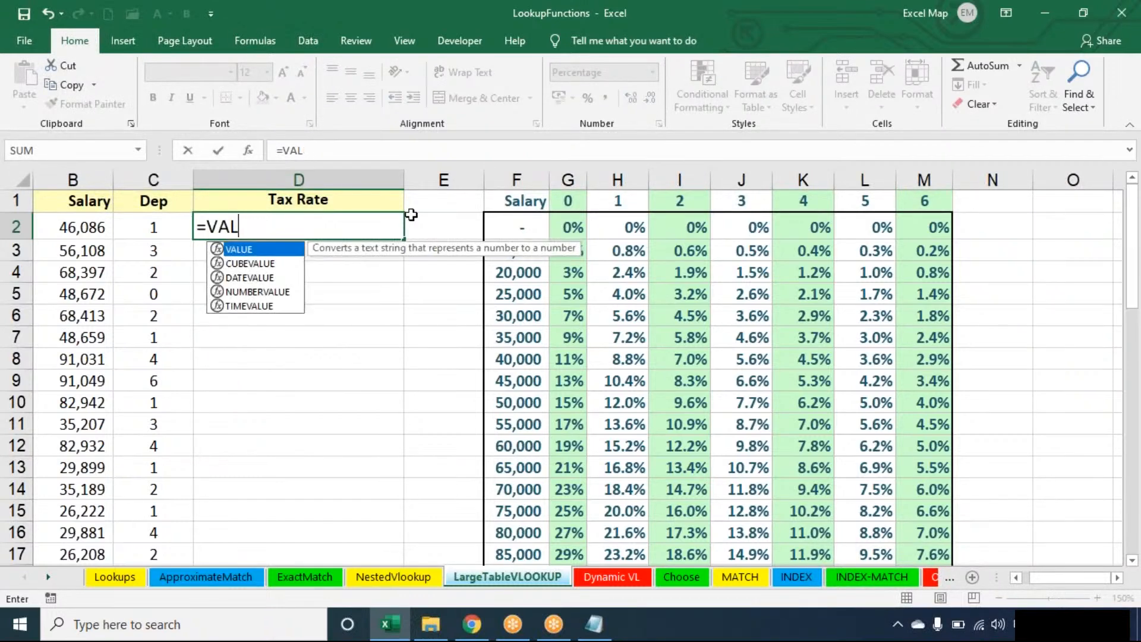
key("BackSpace")
key("BackSpace")
type("L")
key("Tab")
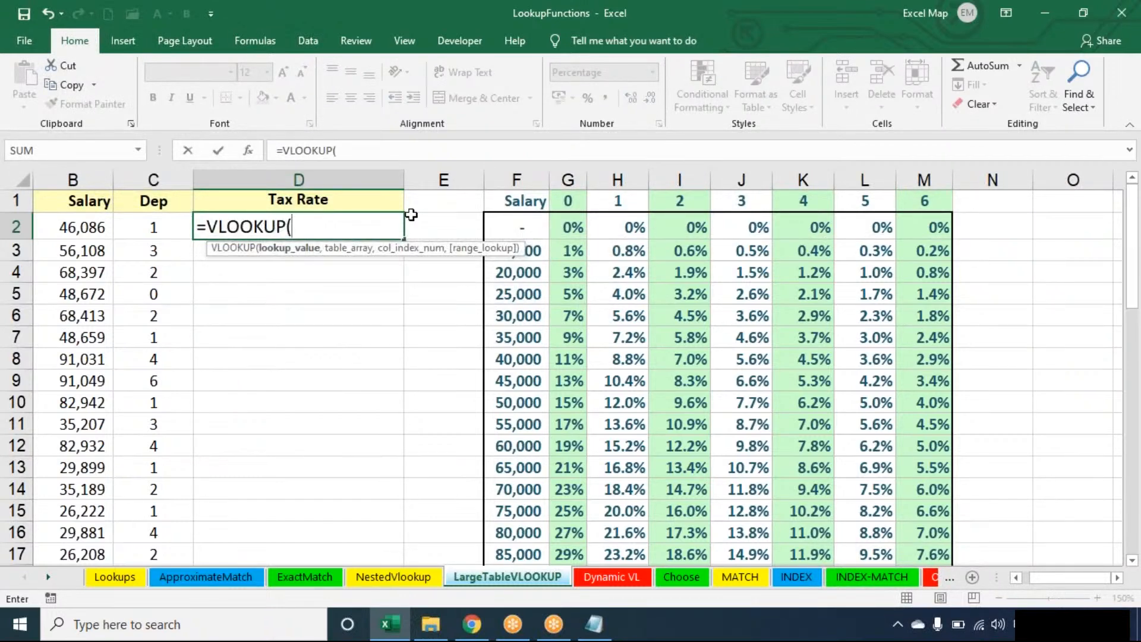
key("Left")
key("Left")
type(",")
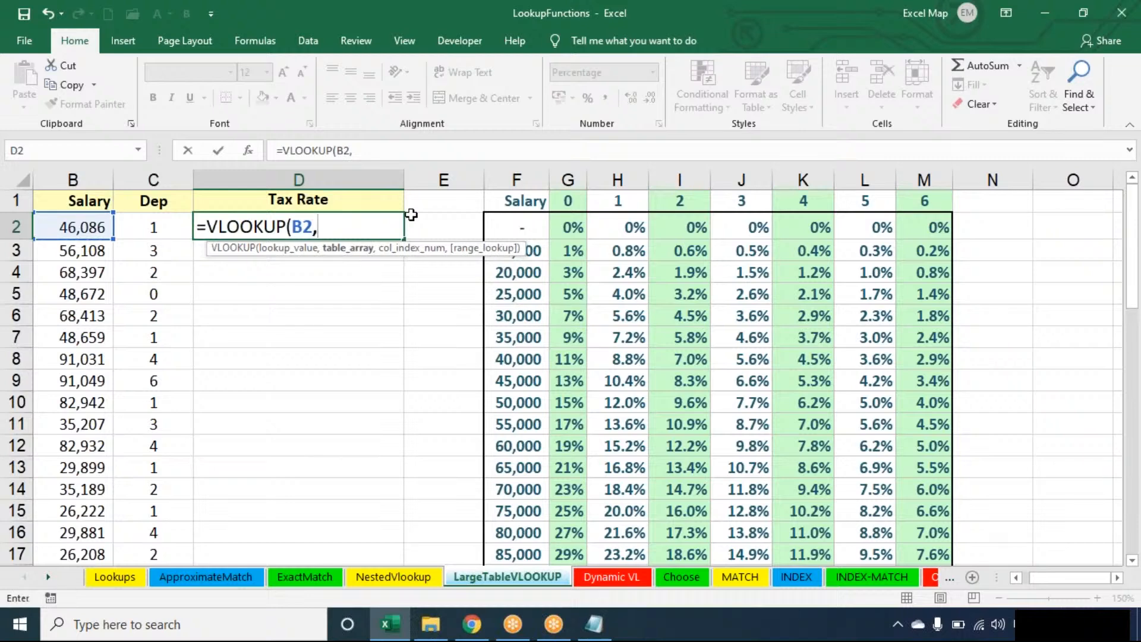
left_click_drag(517, 179, 925, 180)
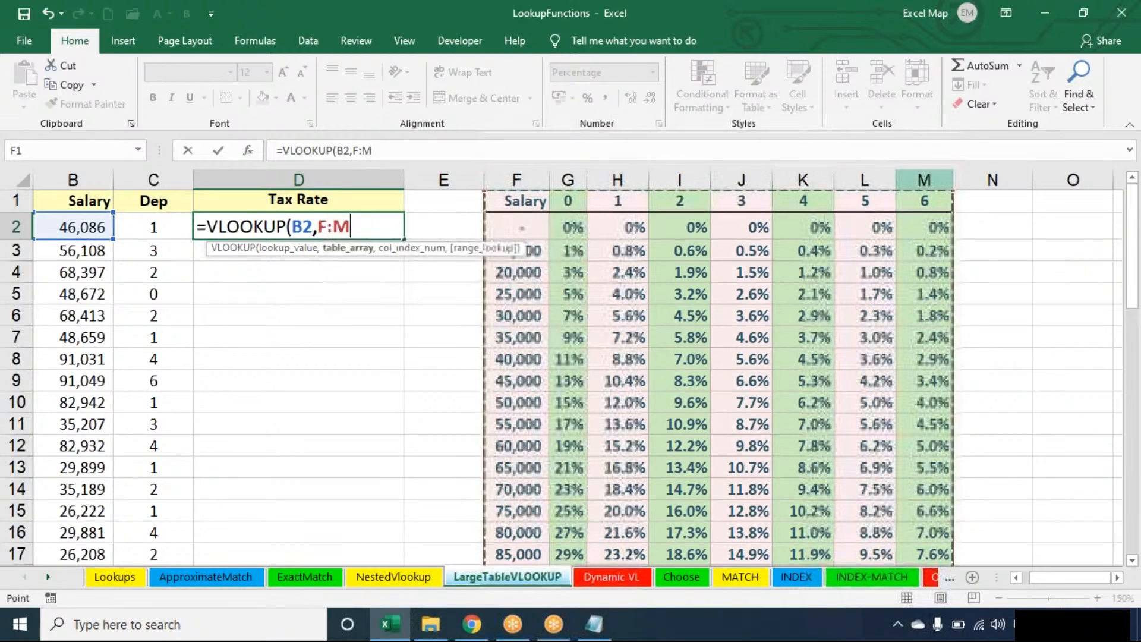
type(",")
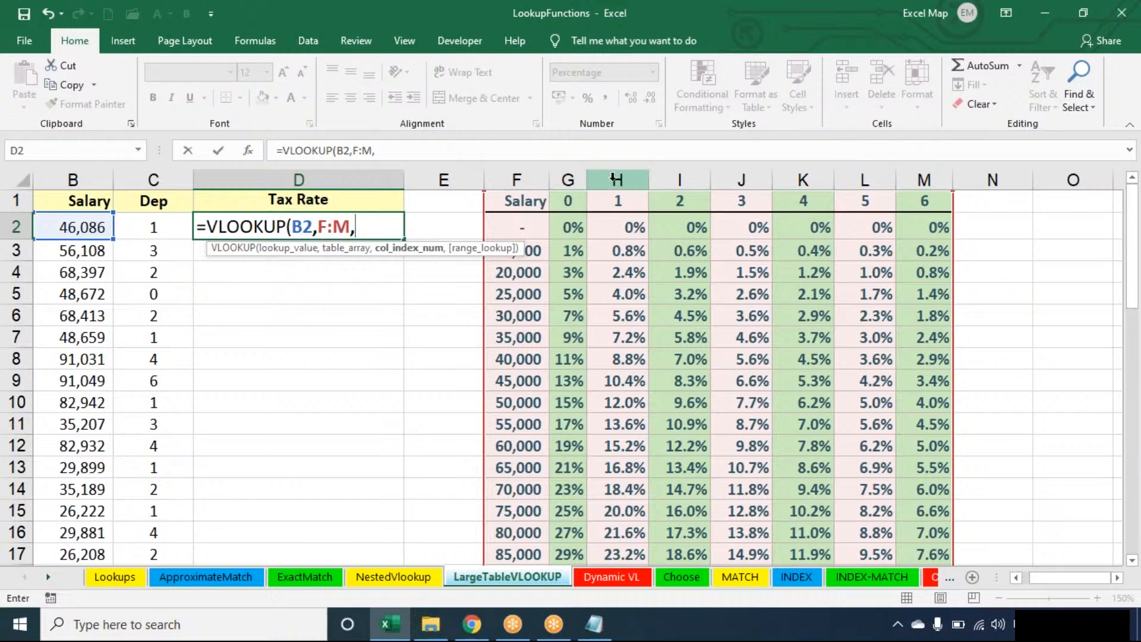
type("3)")
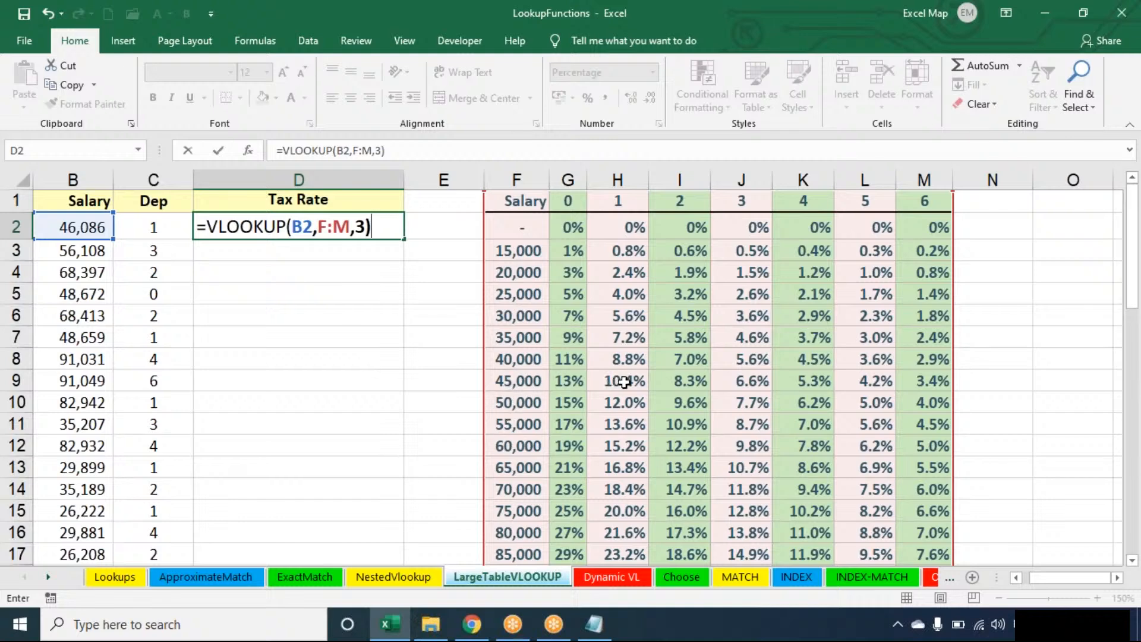
key("Return")
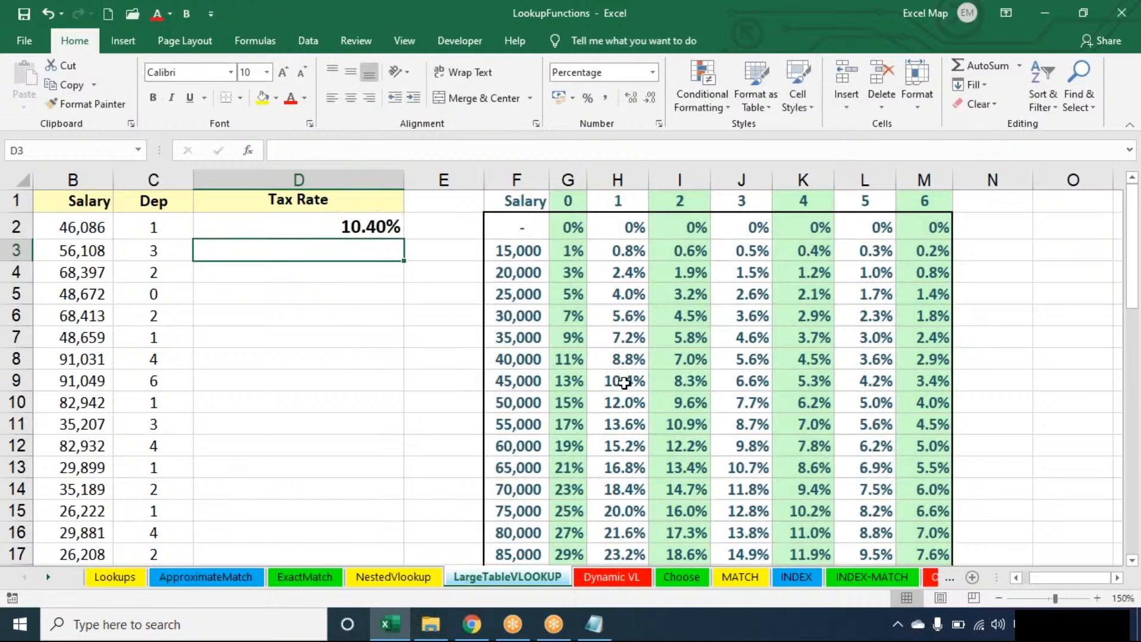
- Enter =VLOOKUP(B3,F:M,5) in D3 to look up the second Tax Rate with a fixed column index
type("=VL")
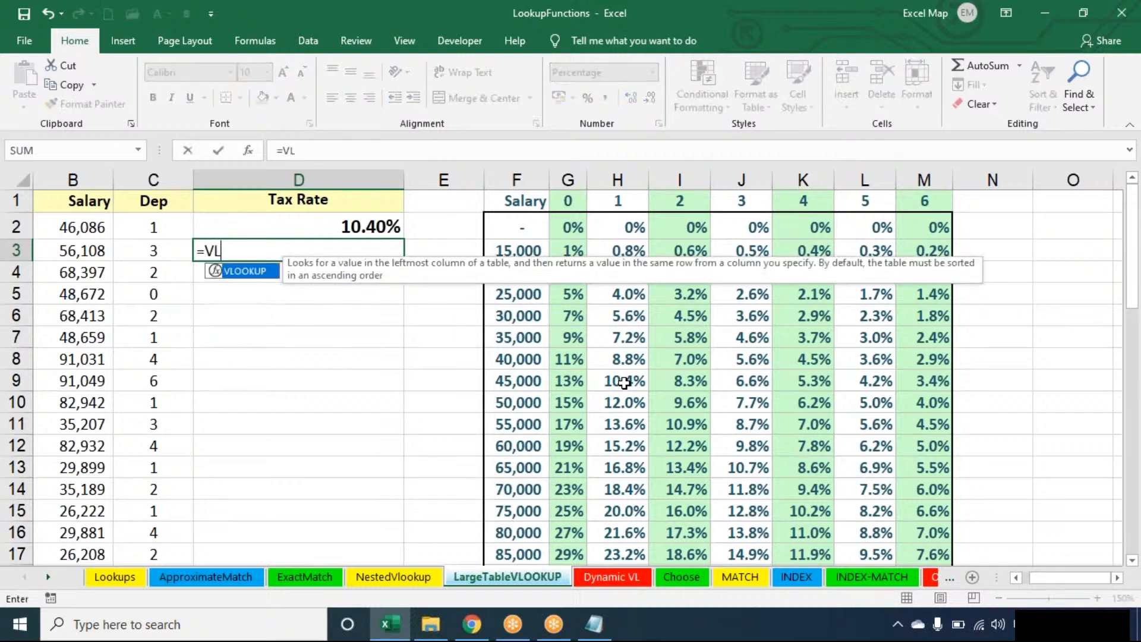
key("Tab")
key("Left")
key("Left")
type(",")
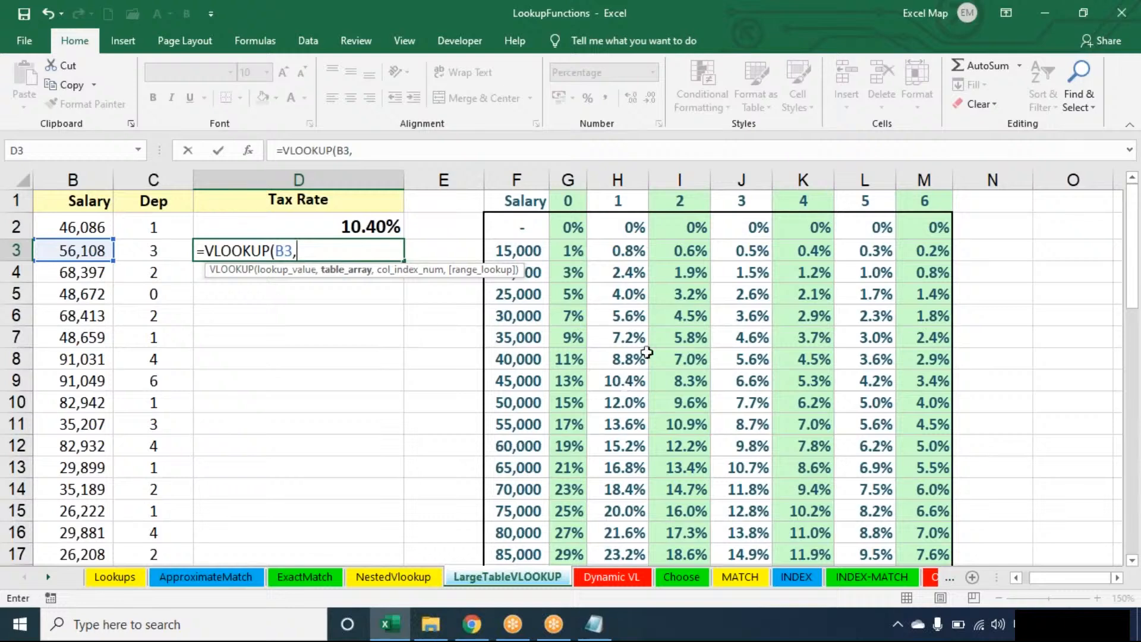
left_click_drag(535, 180, 843, 167)
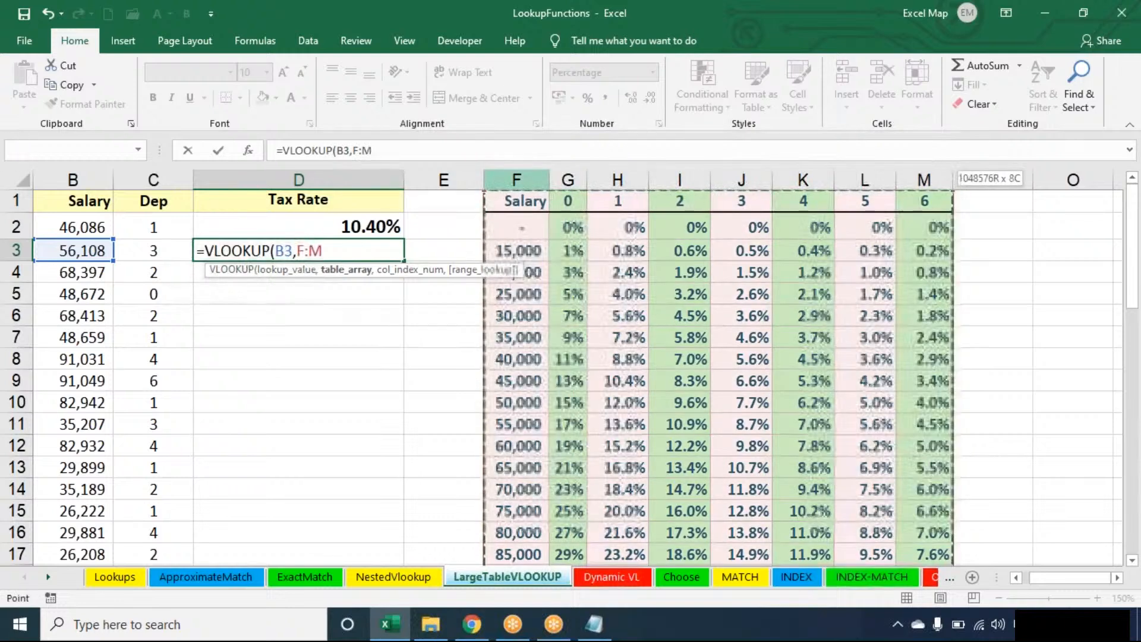
type(",")
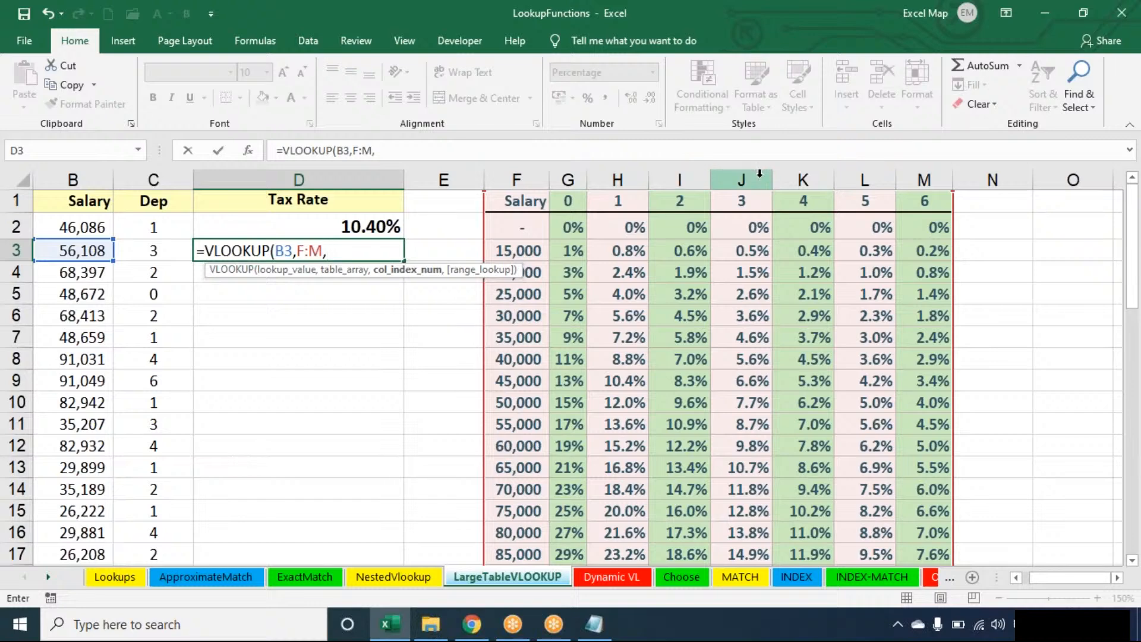
type("5)")
key("Return")
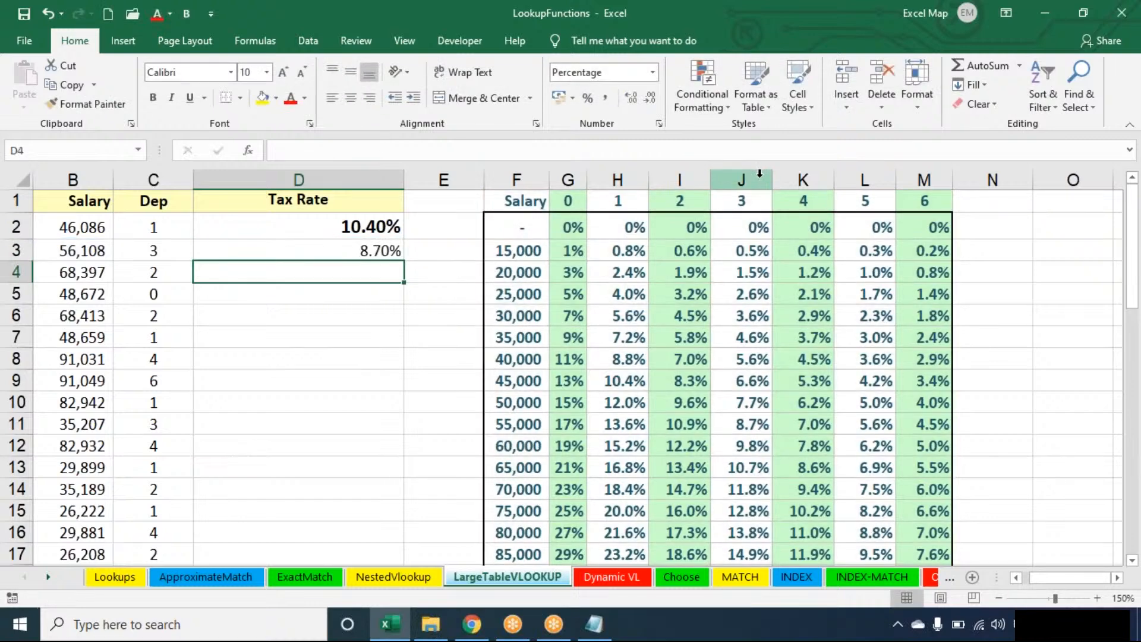
- Clear the fixed-index formulas in D2 and D3, and enter =VLOOKUP(B2,F:M,C2+2) in D2
key("Up")
key("Up")
type("=VLOOKUP(")
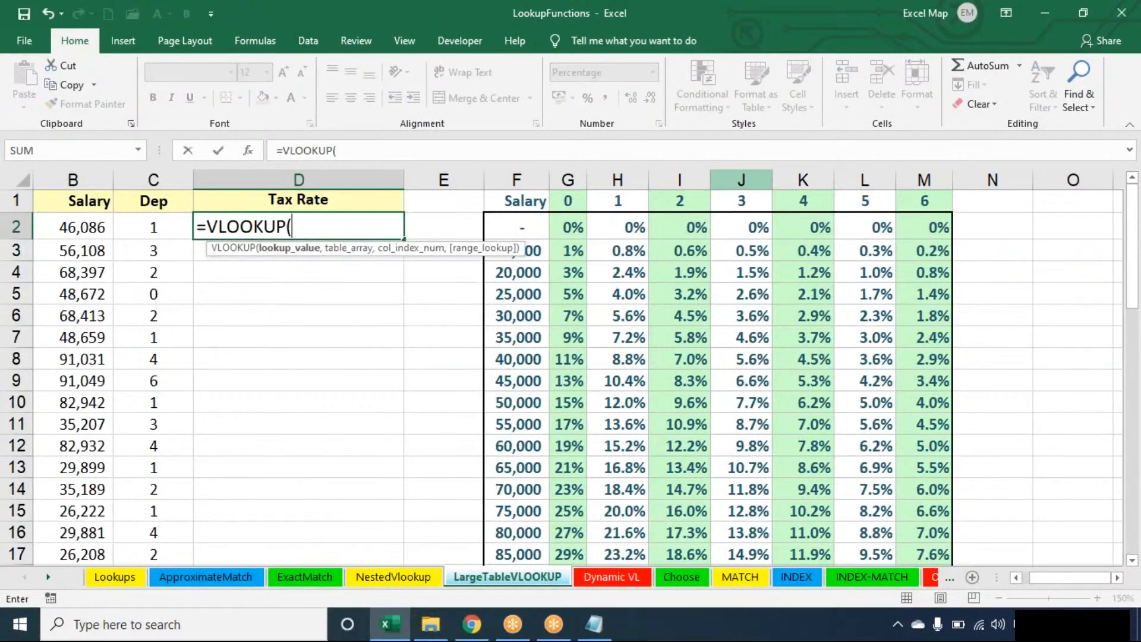
key("Left")
key("Left")
type(",")
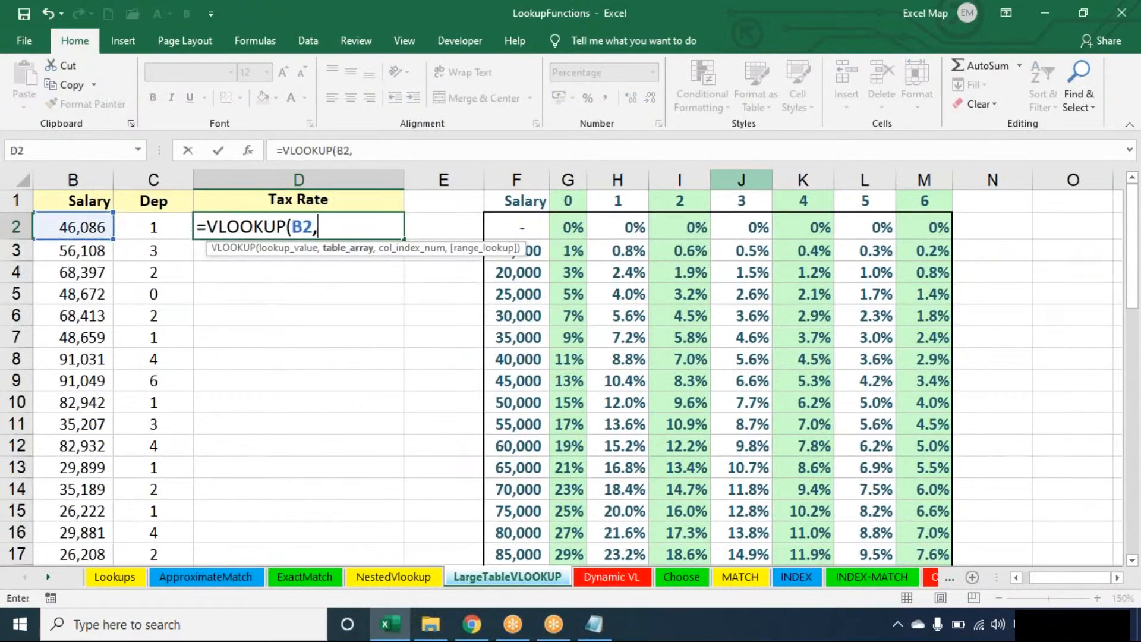
left_click_drag(517, 179, 921, 169)
type(",")
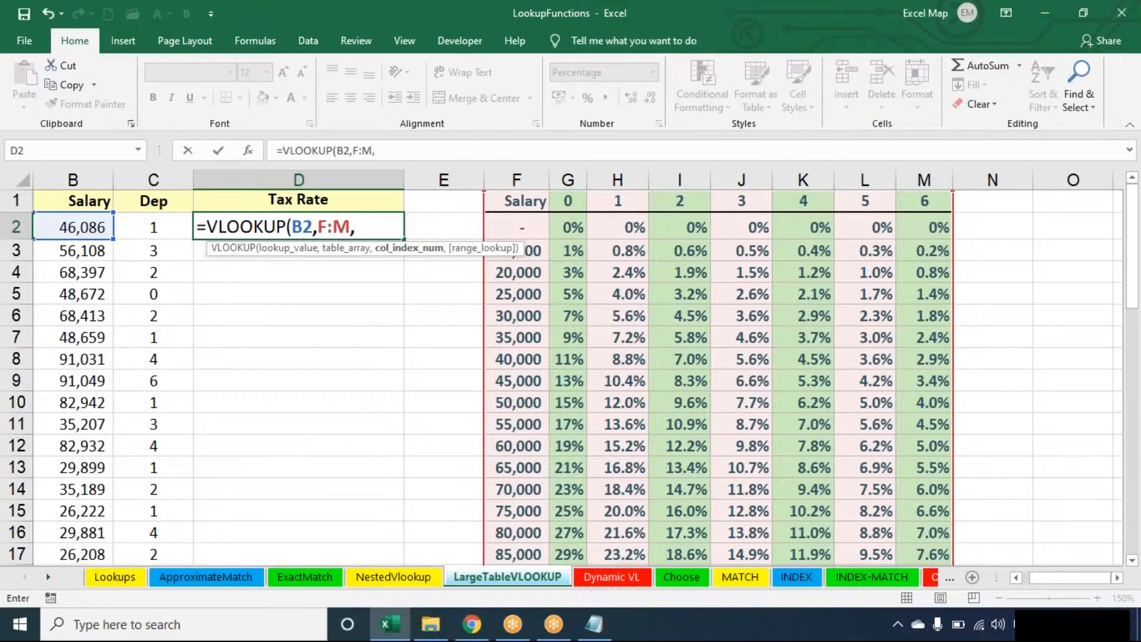
key("Left")
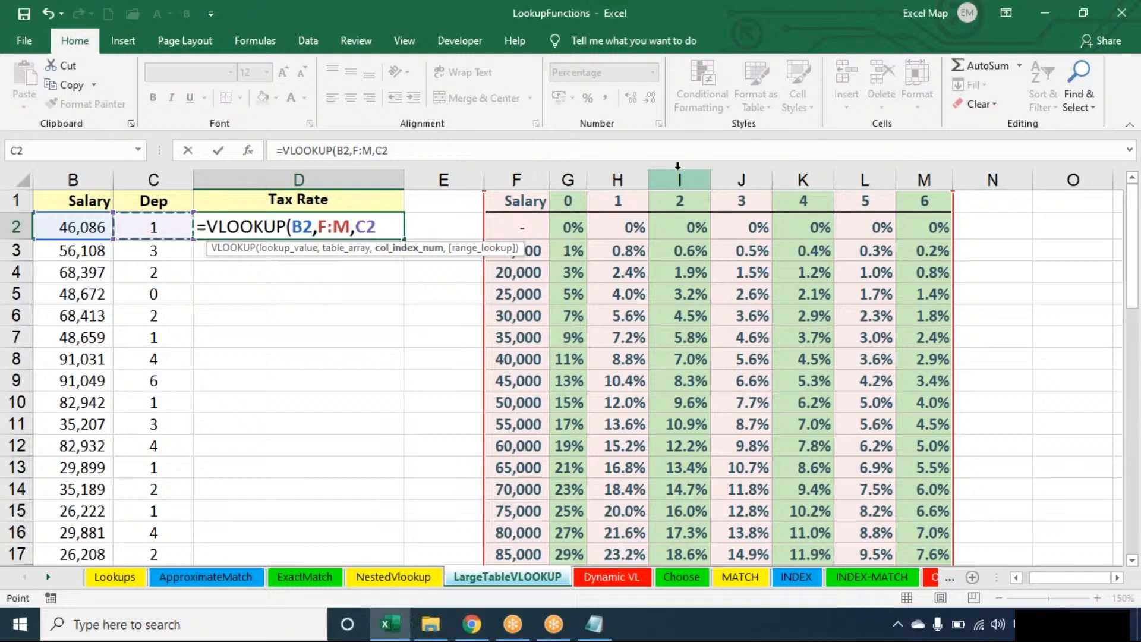
type("+0")
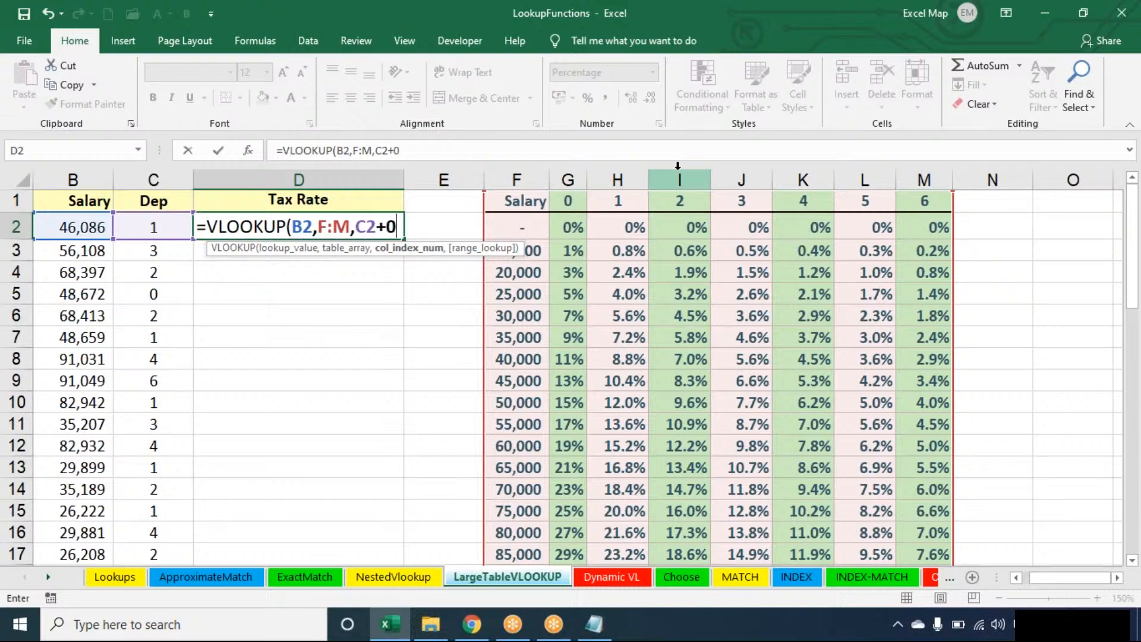
key("BackSpace")
type("2)")
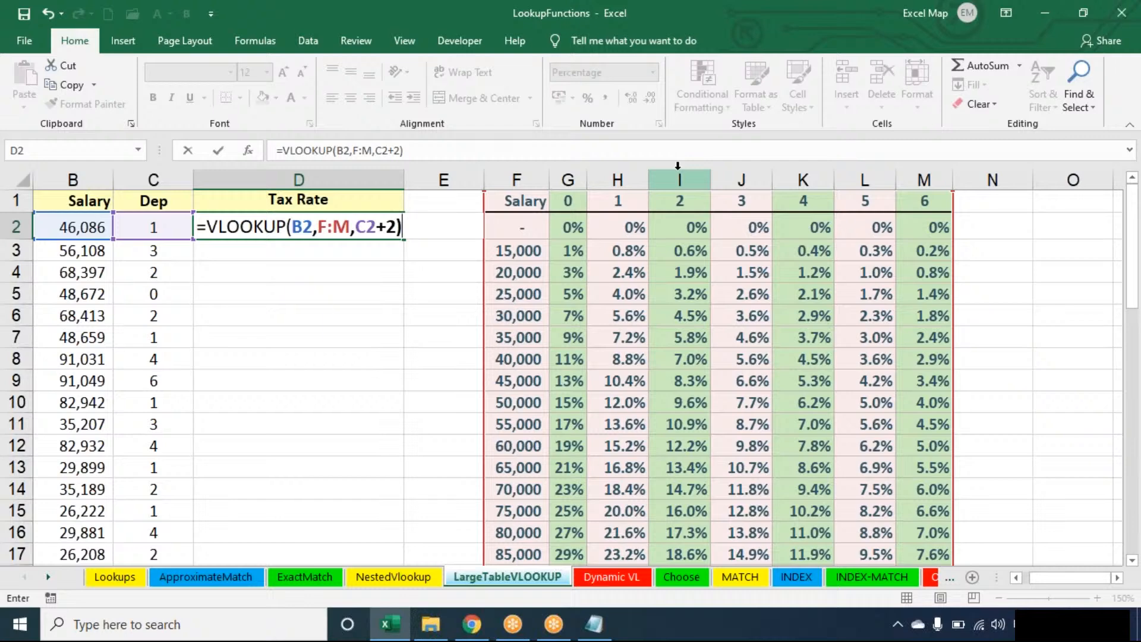
key("Return")
- Fill the D2 formula down the Tax Rate column, and check the formula in D2
left_click(352, 224)
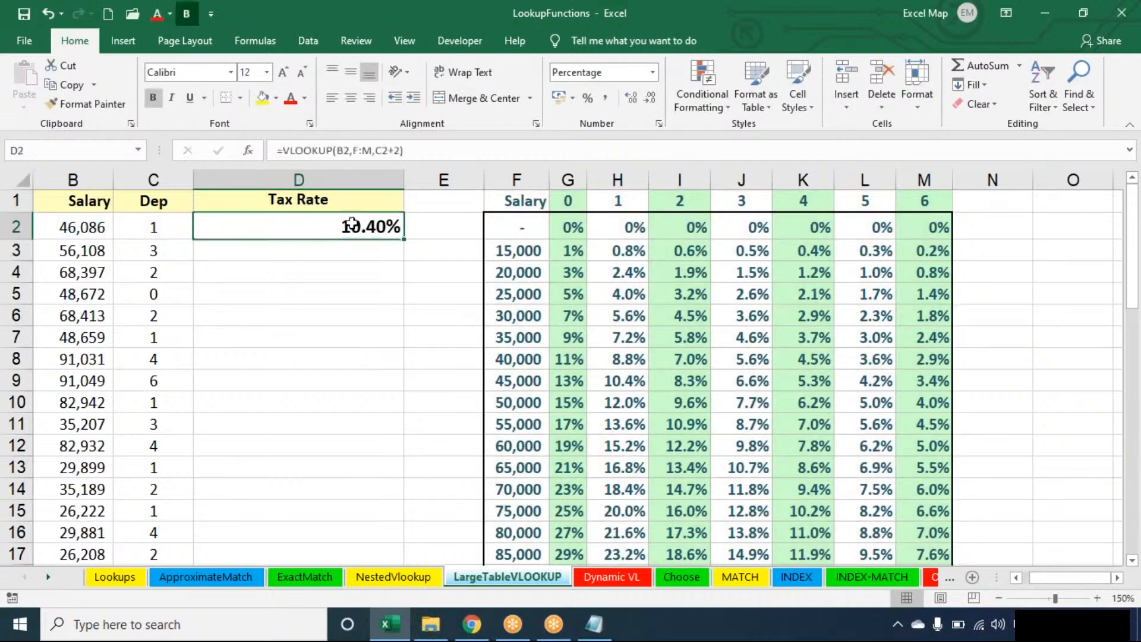
double_click(404, 239)
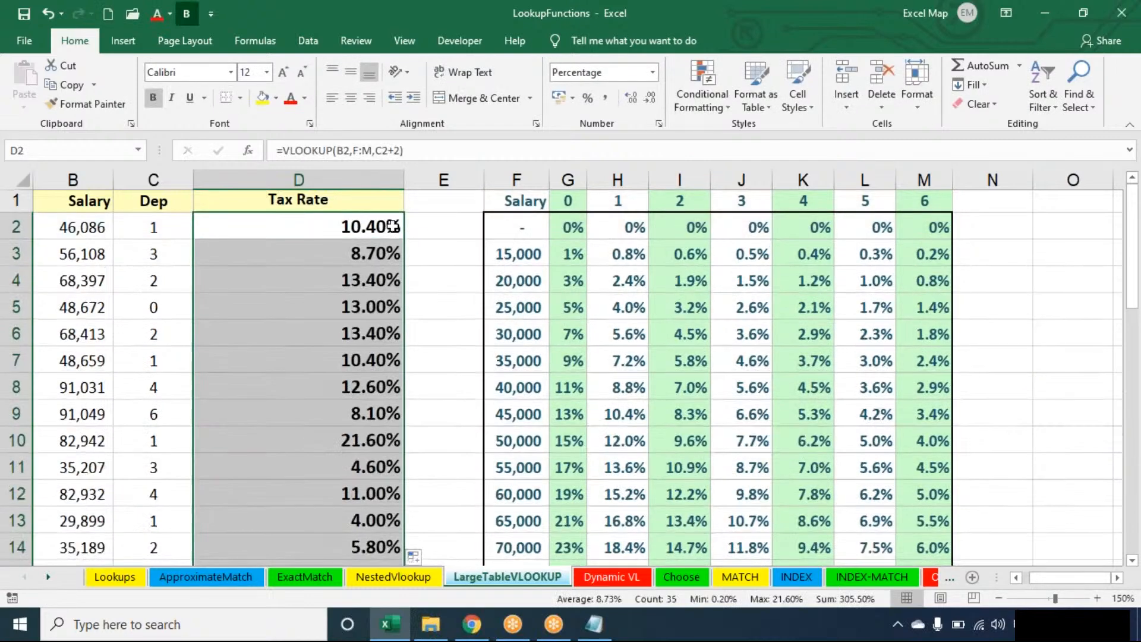
left_click(392, 226)
double_click(392, 225)
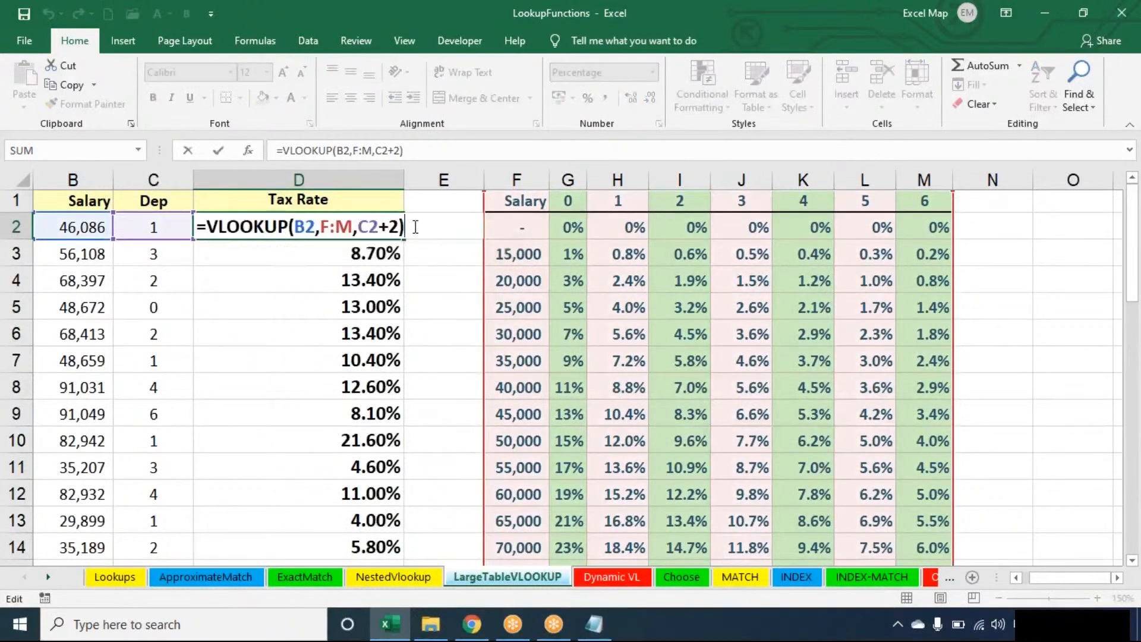
key("Escape")
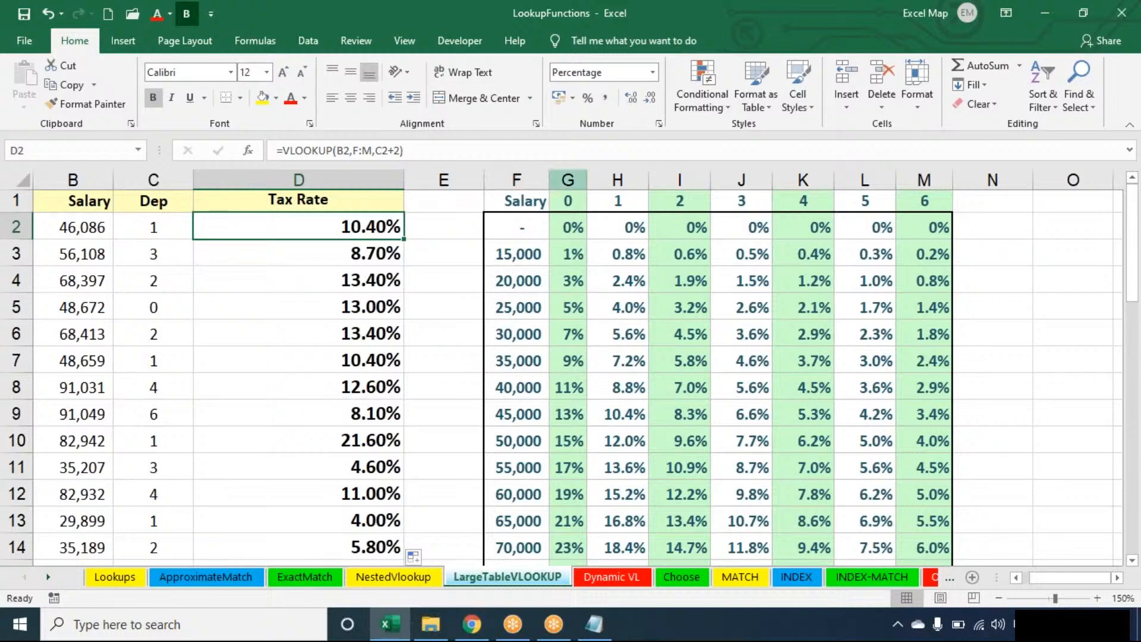
- Examine how the C2+2 column index in D2's formula relates to columns G and H of the rate table
left_click(604, 176)
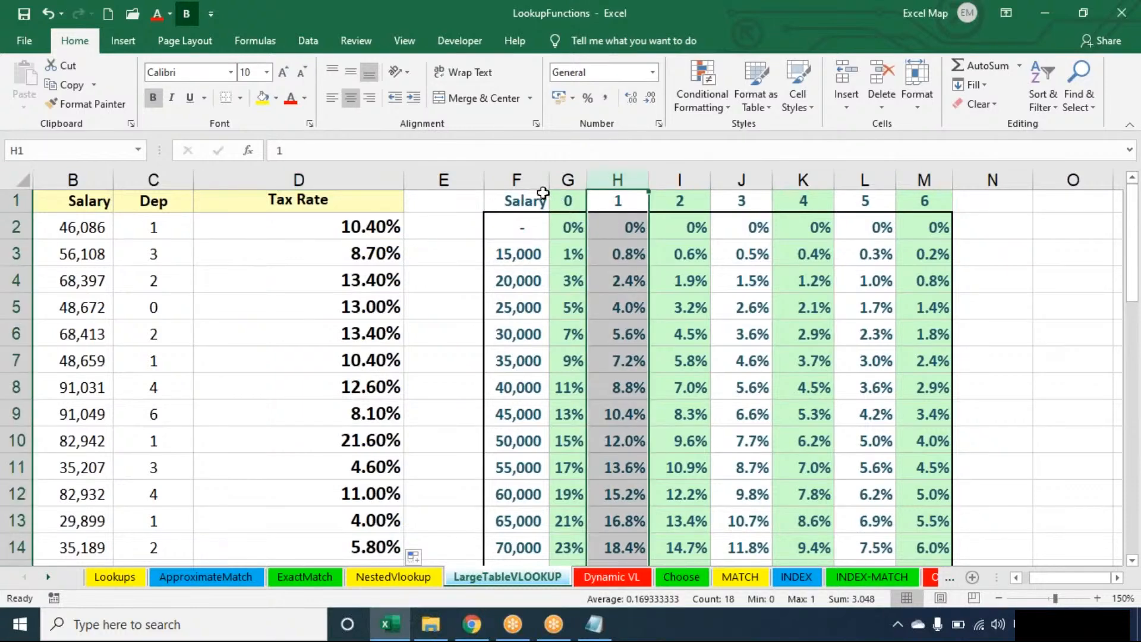
left_click(570, 178)
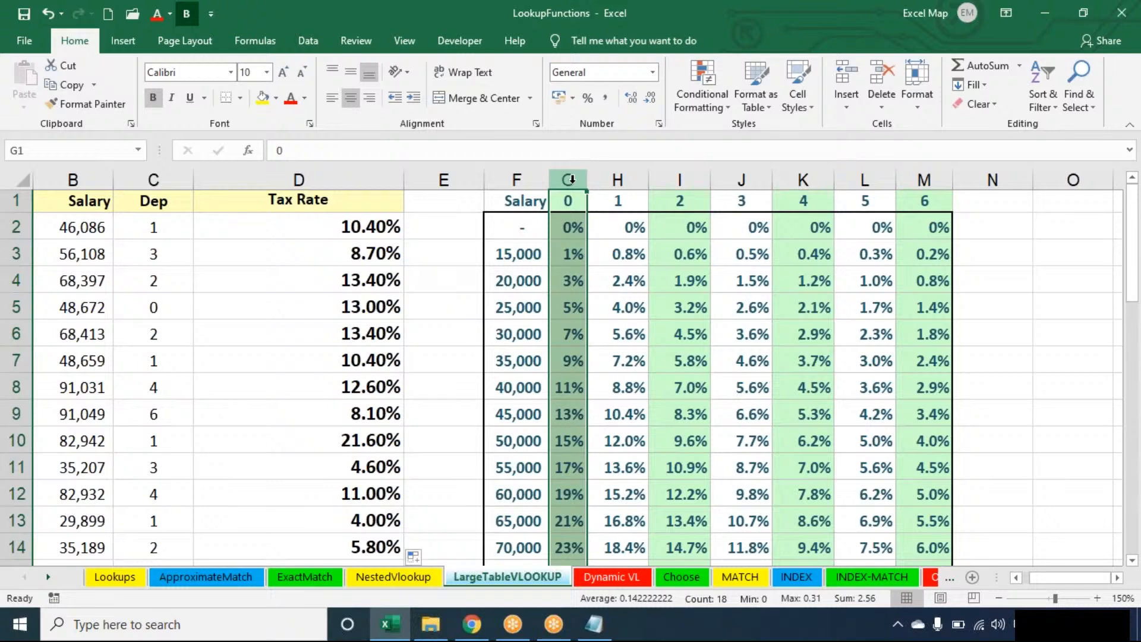
double_click(345, 229)
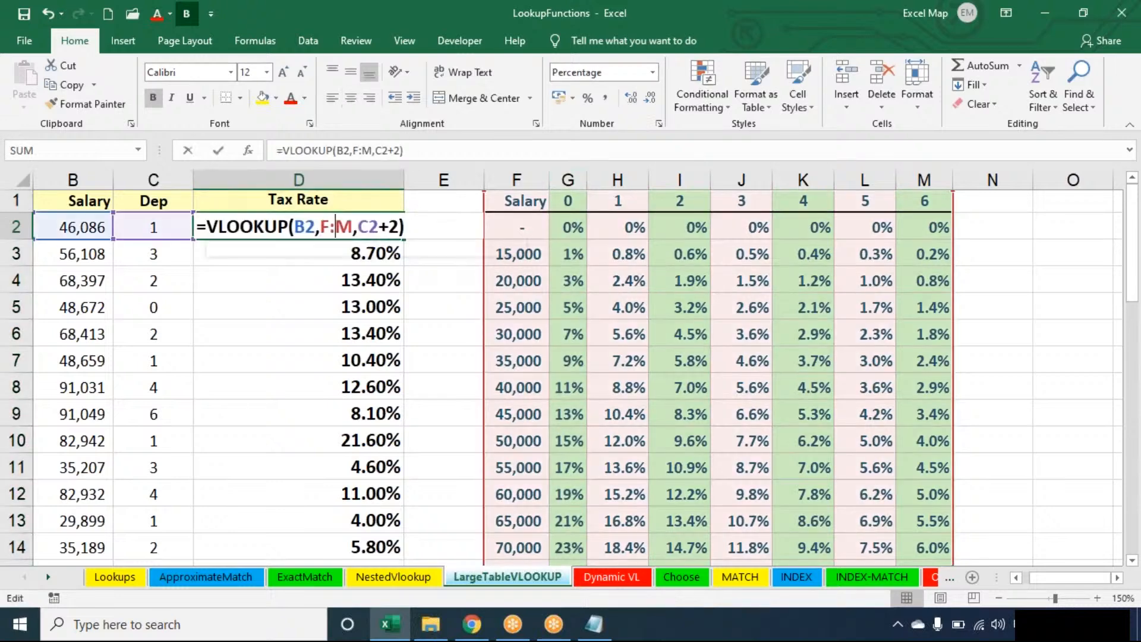
left_click(422, 227)
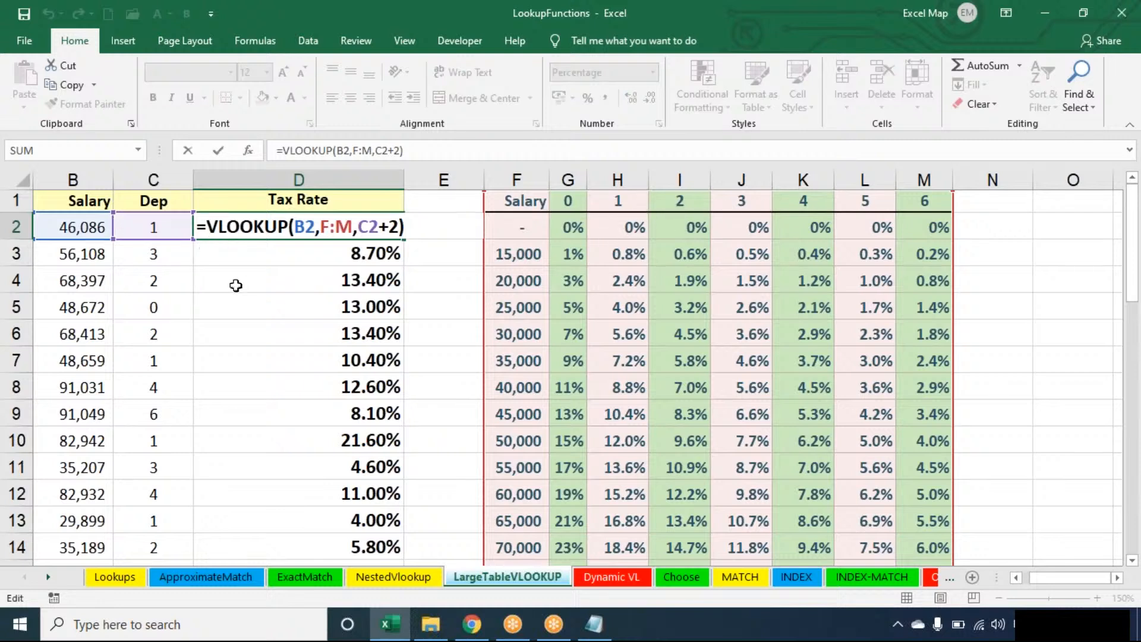
left_click(370, 228)
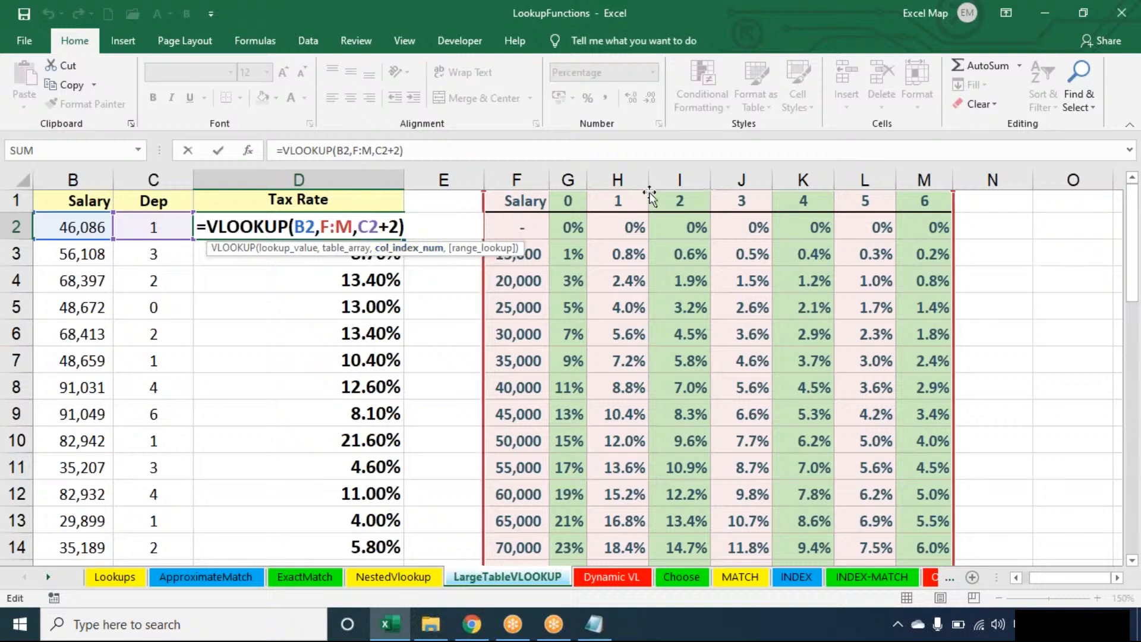
key("End")
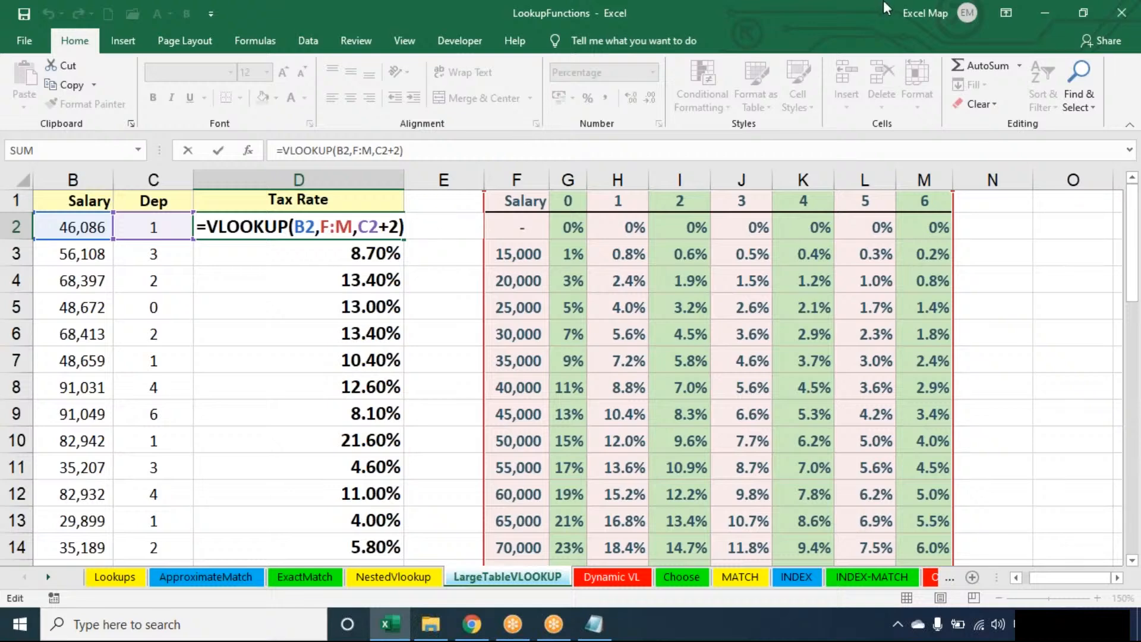
left_click(797, 31)
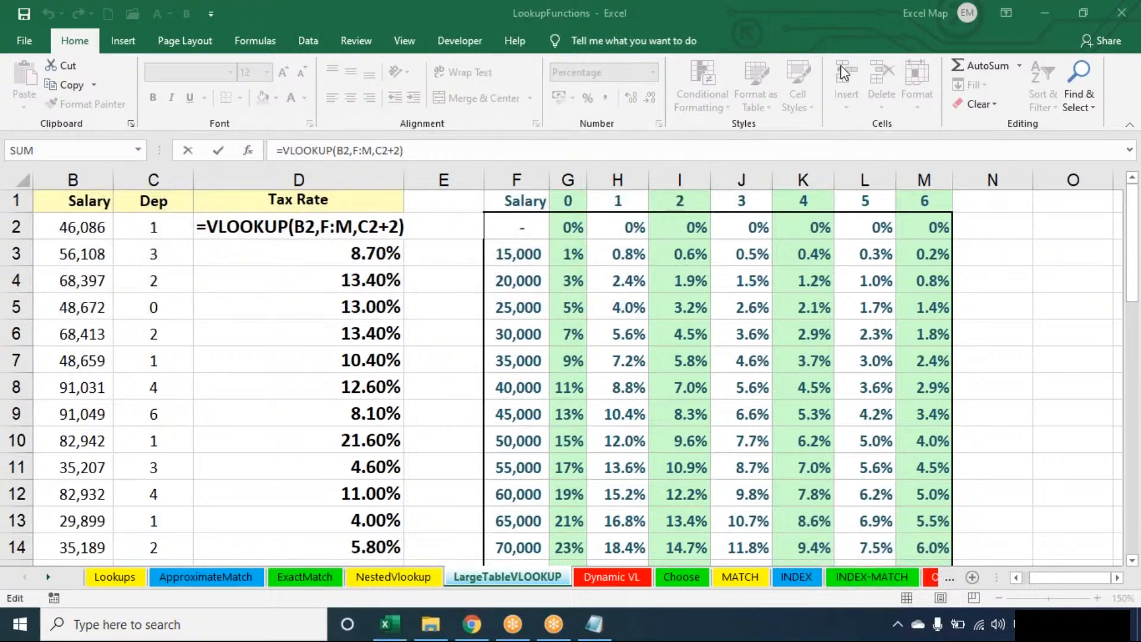
left_click(444, 244)
left_click(373, 216)
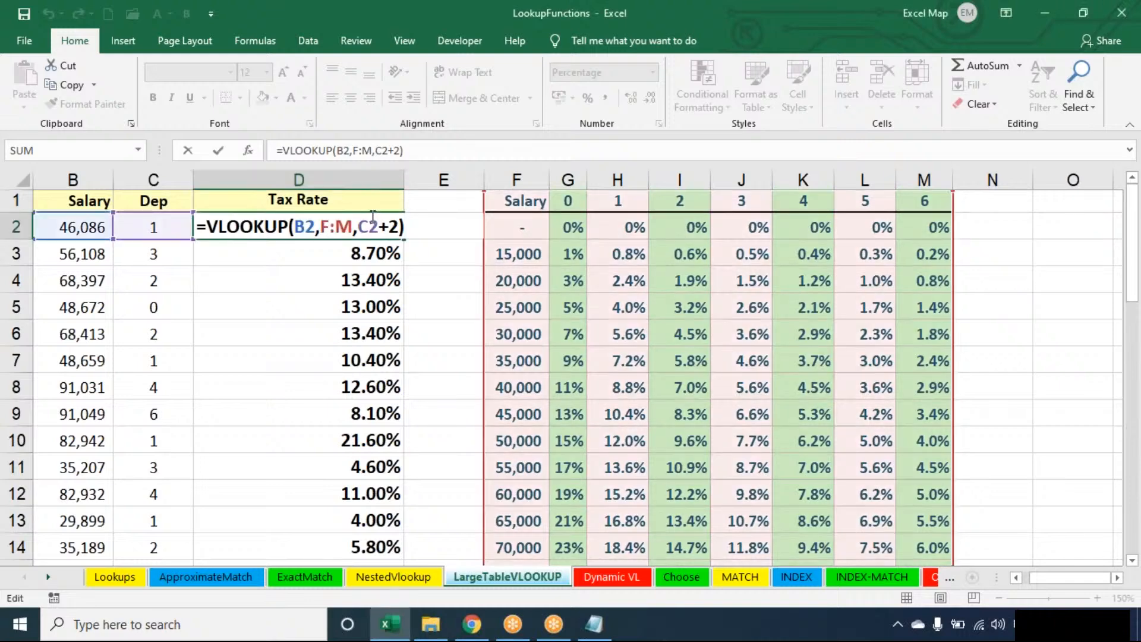
left_click(369, 227)
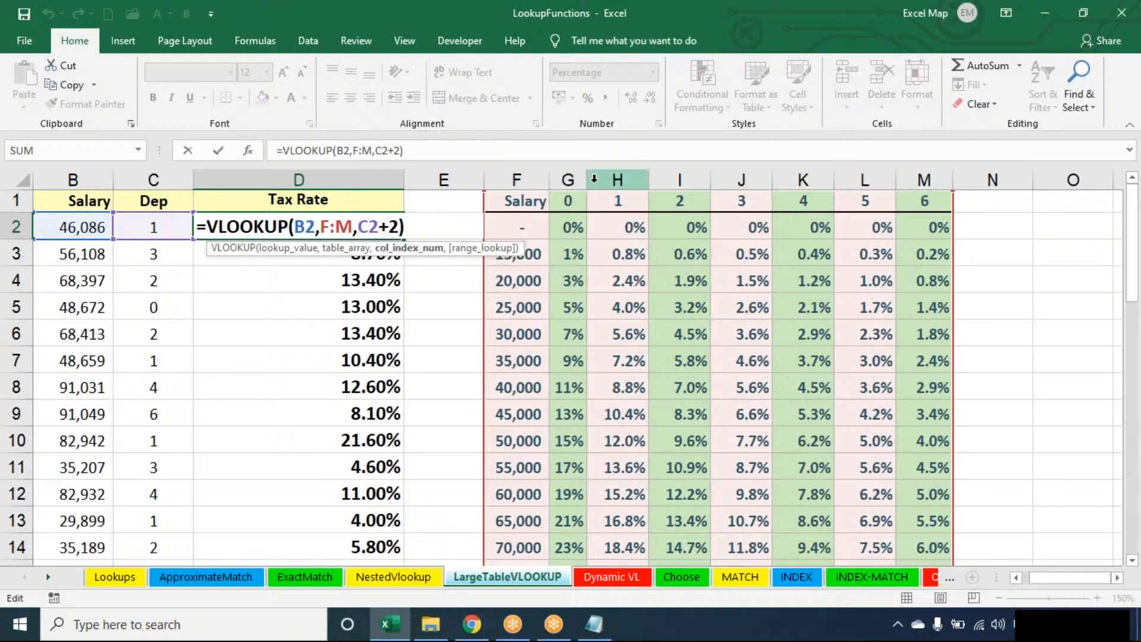
key("Return")
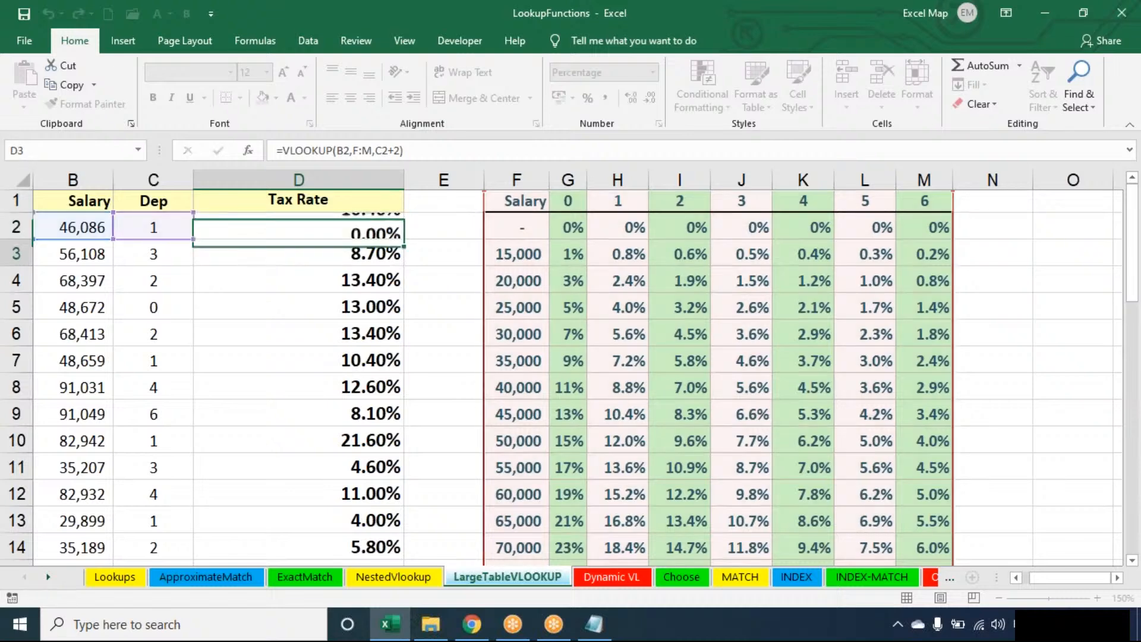